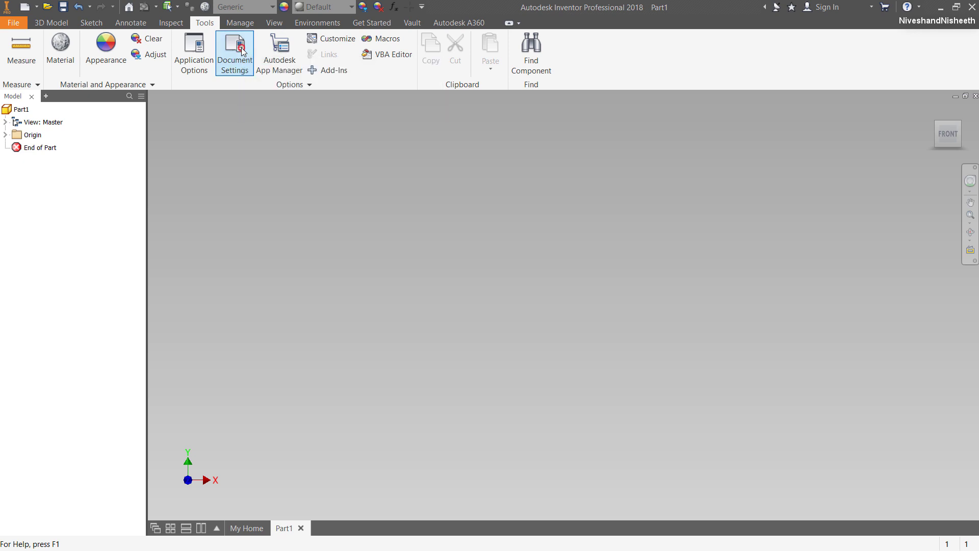
Set the document's linear and angular dimension display precision to five decimal places (5.12345)
left_click(242, 51)
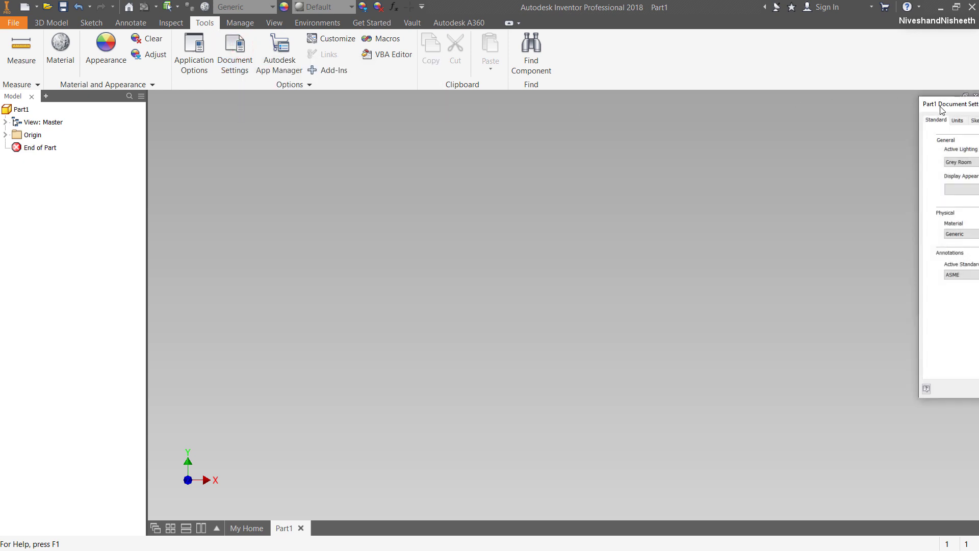
left_click_drag(942, 110, 380, 122)
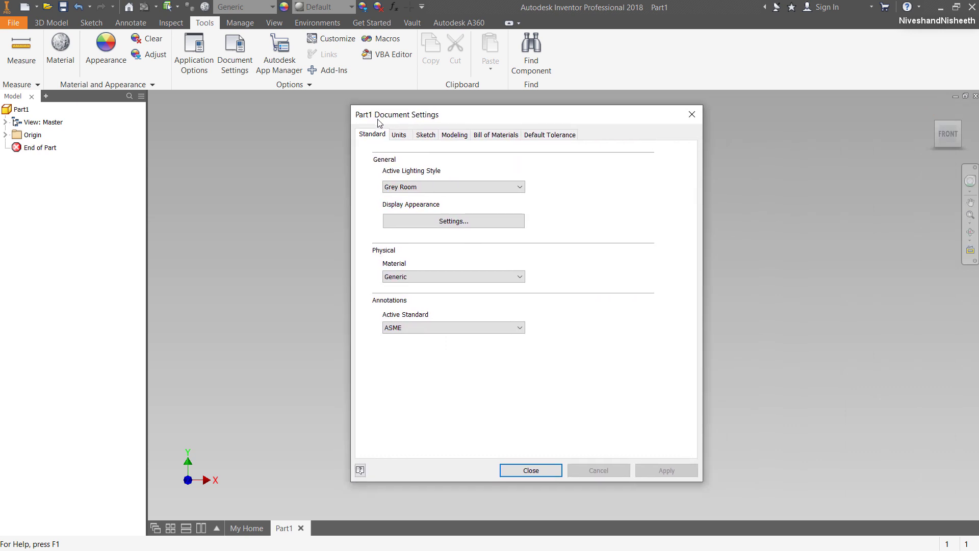
left_click(397, 137)
left_click(415, 260)
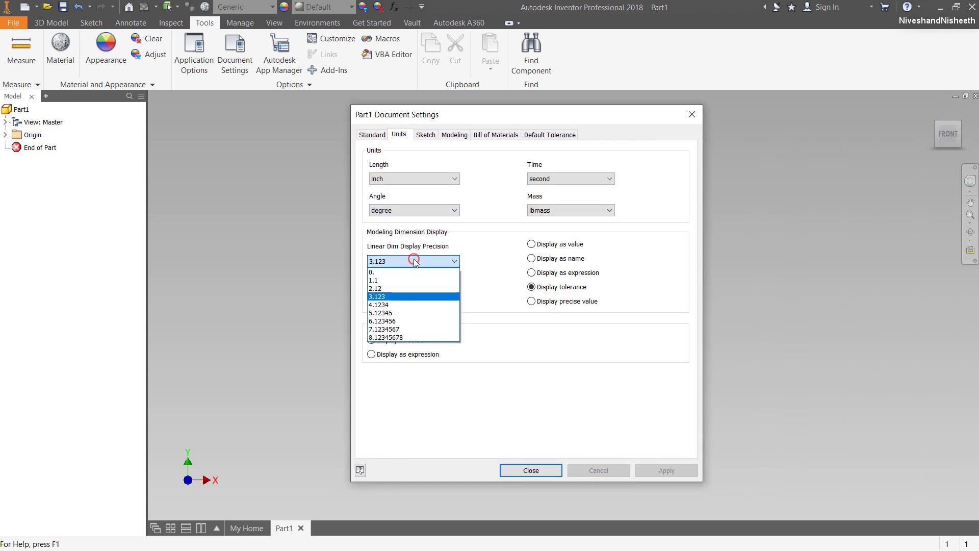
left_click(395, 316)
left_click(413, 293)
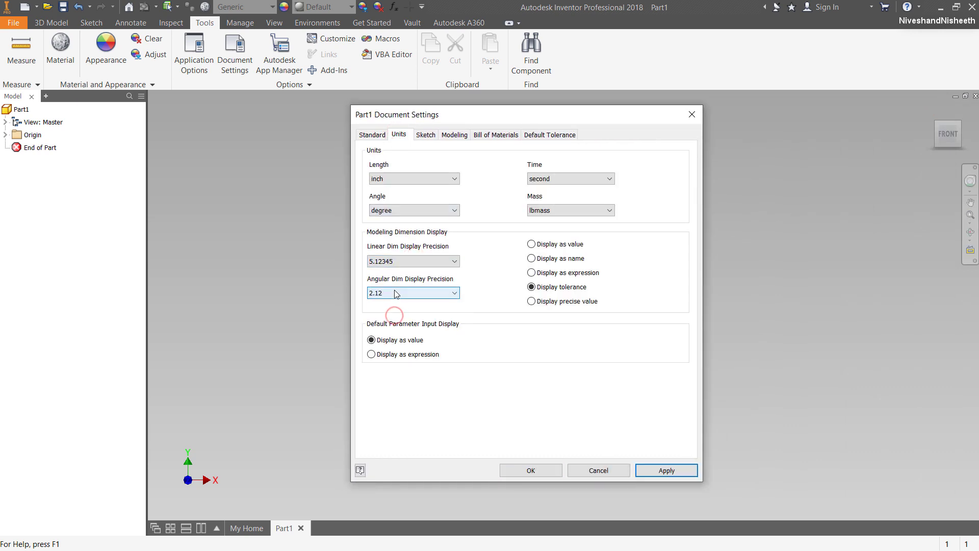
left_click(397, 344)
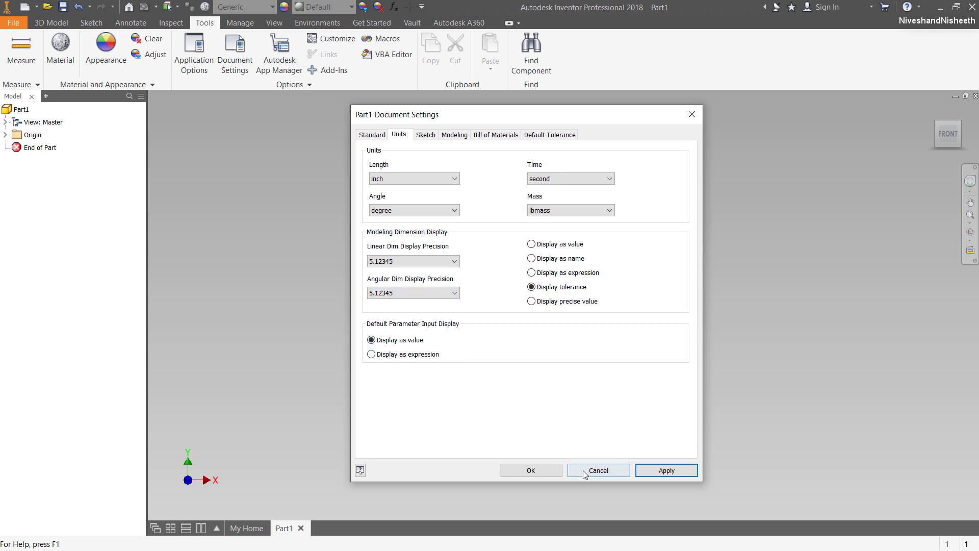
left_click(551, 470)
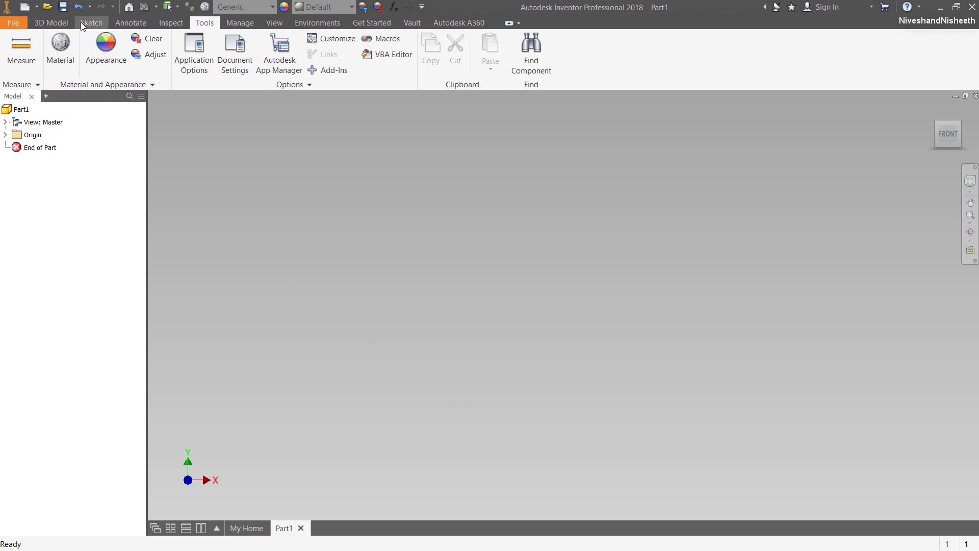
Start a 2D sketch on the XY plane and view it from the front
left_click(60, 23)
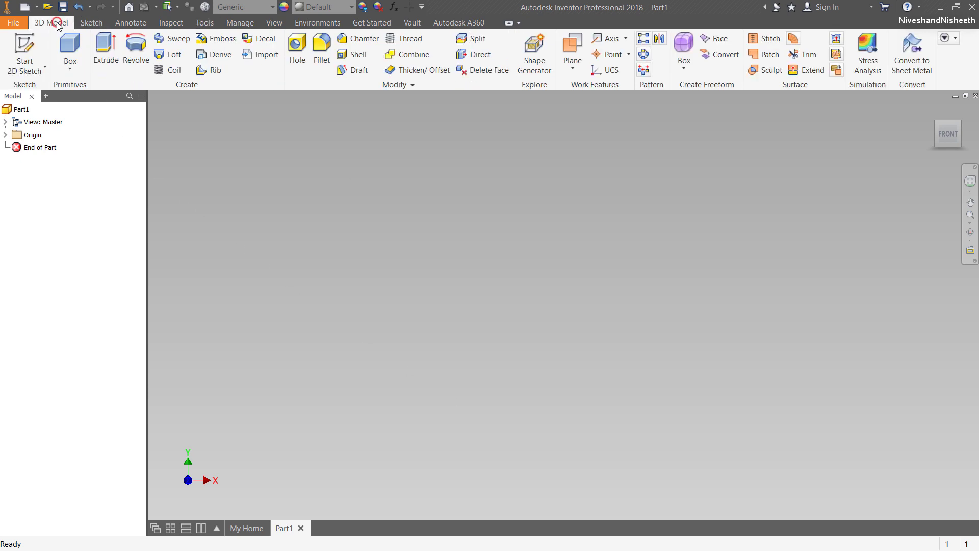
left_click(25, 49)
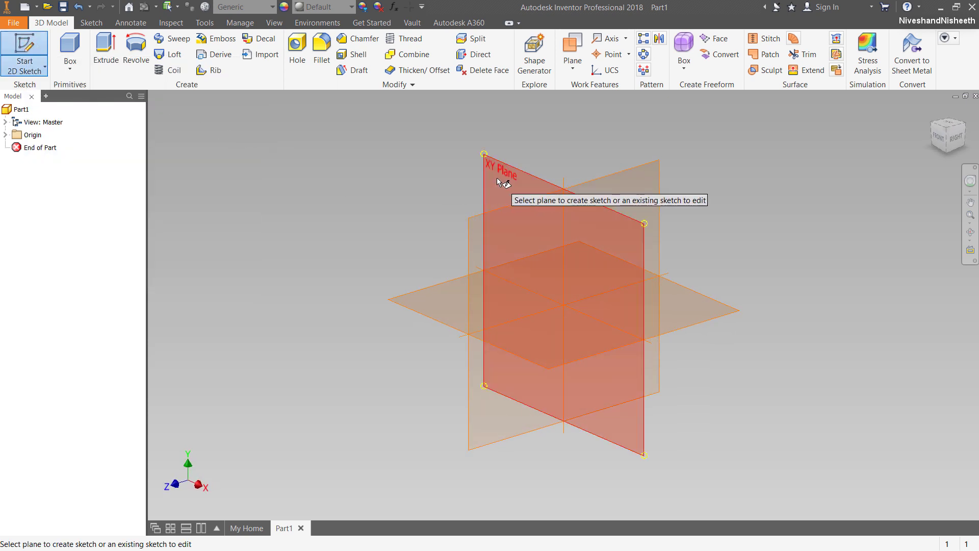
left_click(499, 180)
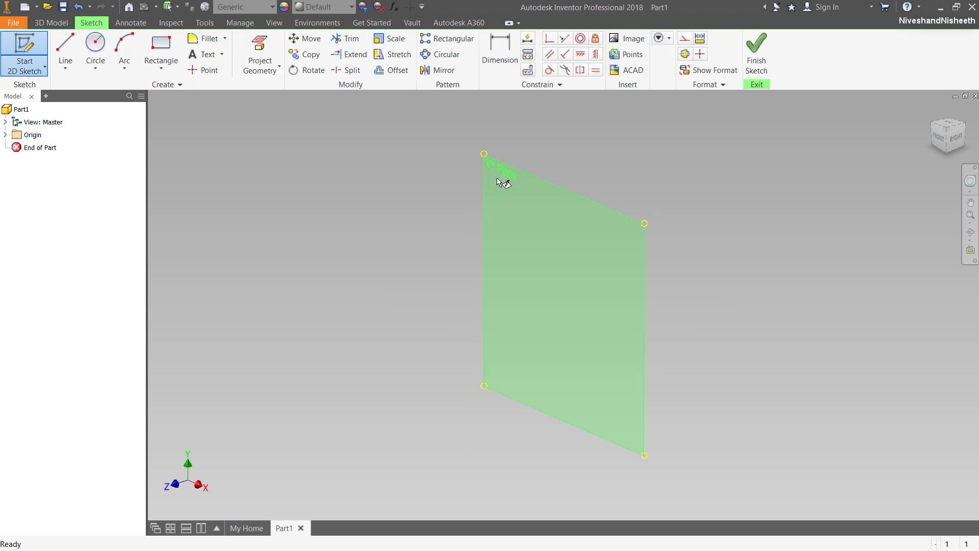
left_click(936, 138)
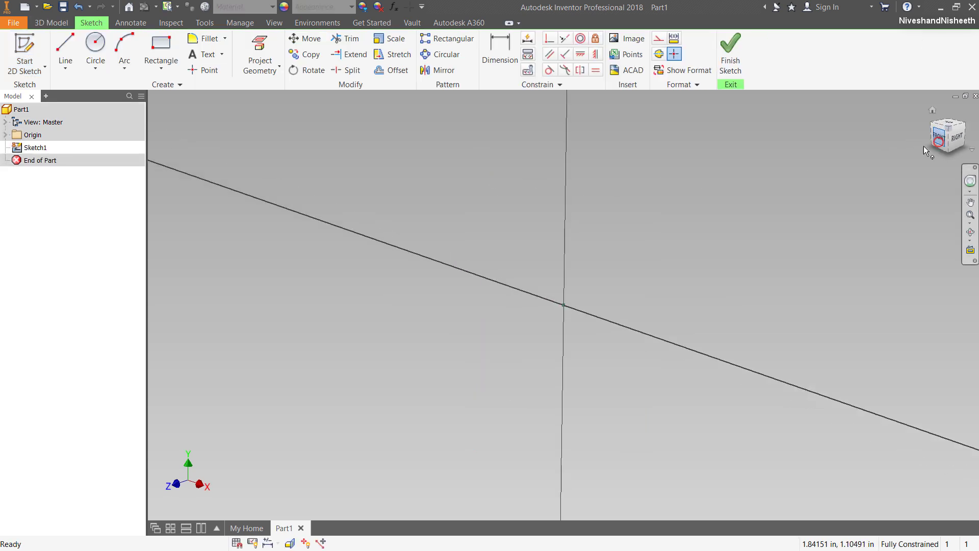
Set the sketch line colour to Red and draw a vertical line about 11.33 in long beside the origin's vertical axis
left_click(684, 84)
left_click(704, 114)
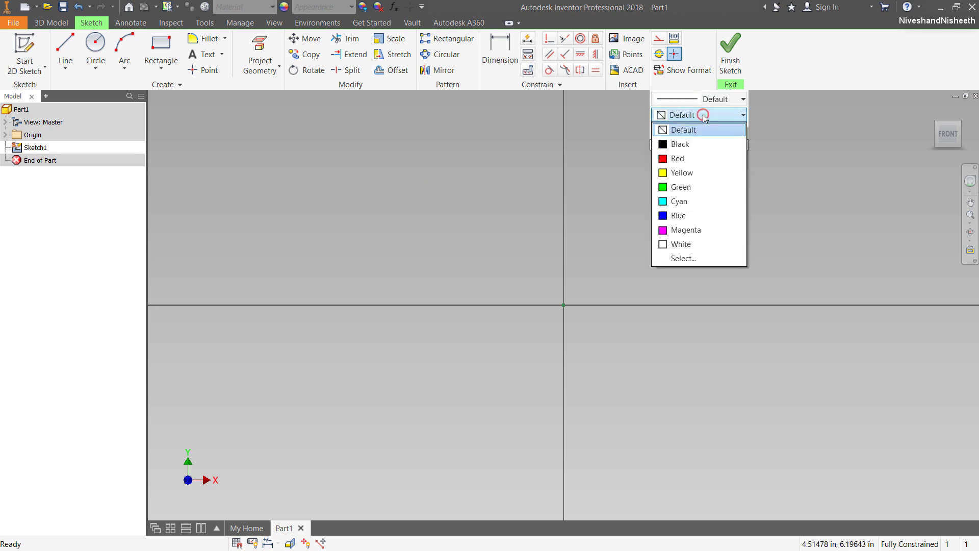
left_click(668, 157)
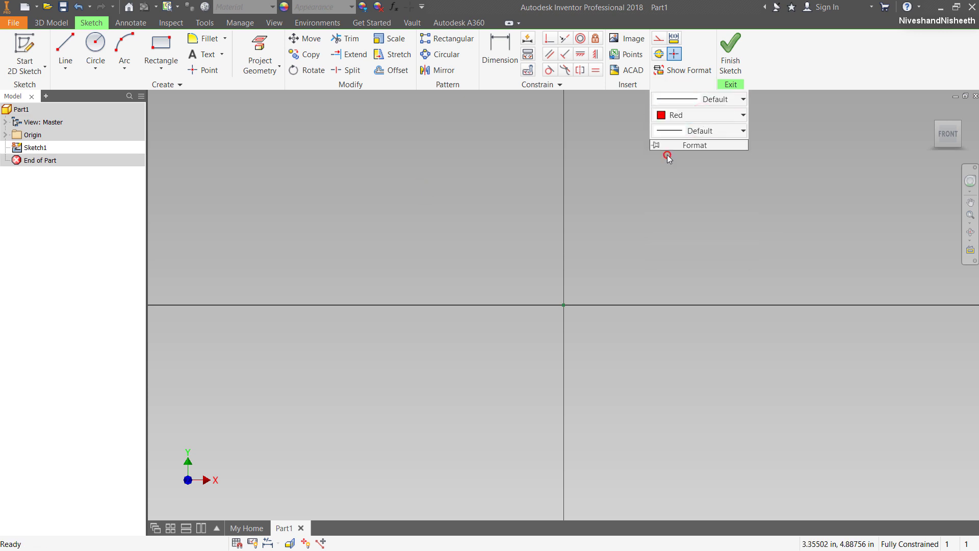
left_click(65, 51)
left_click(442, 137)
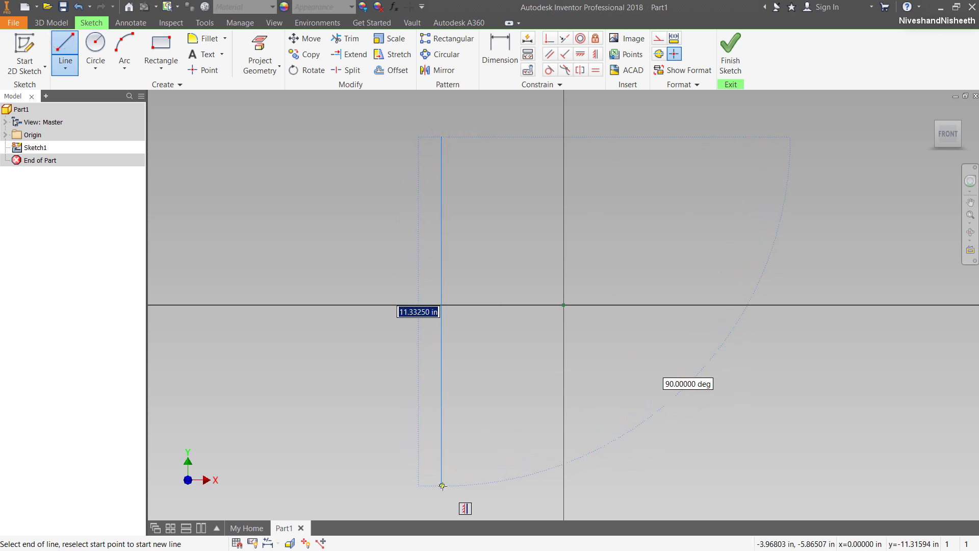
left_click(442, 485)
Draw a separate horizontal red line crossing the vertical line just below the horizontal axis
right_click(323, 363)
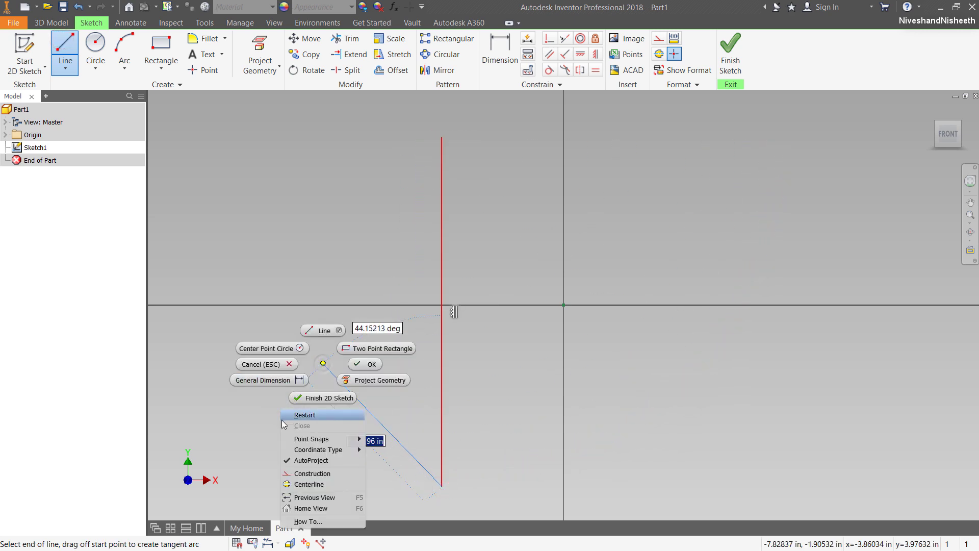
left_click(304, 415)
left_click(201, 334)
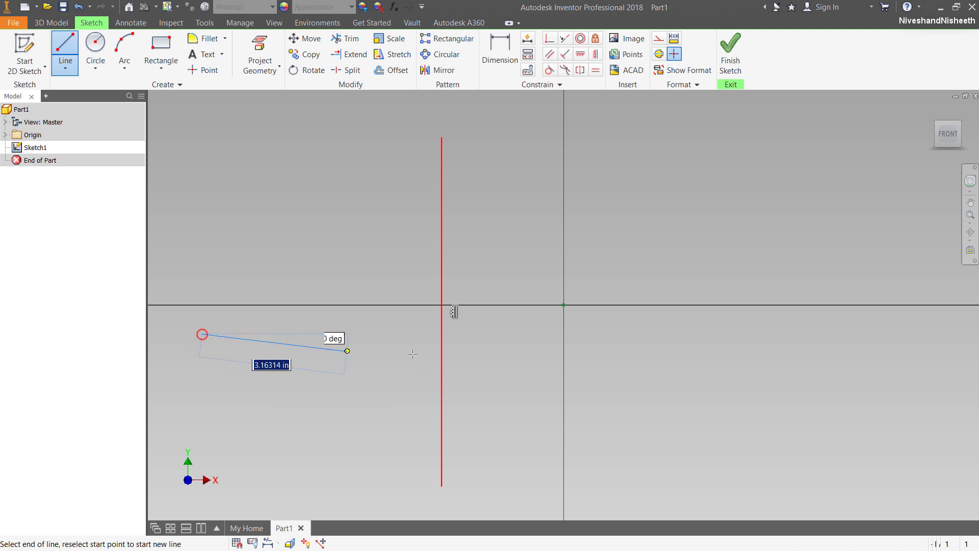
left_click(537, 334)
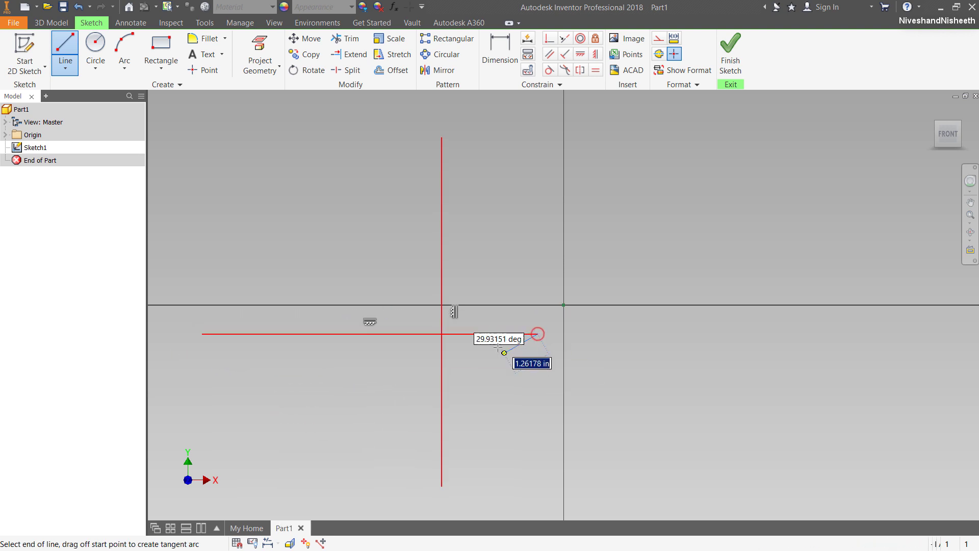
right_click(518, 228)
left_click(565, 230)
Make the midpoints of the vertical and horizontal red lines coincident with the sketch origin
left_click(550, 38)
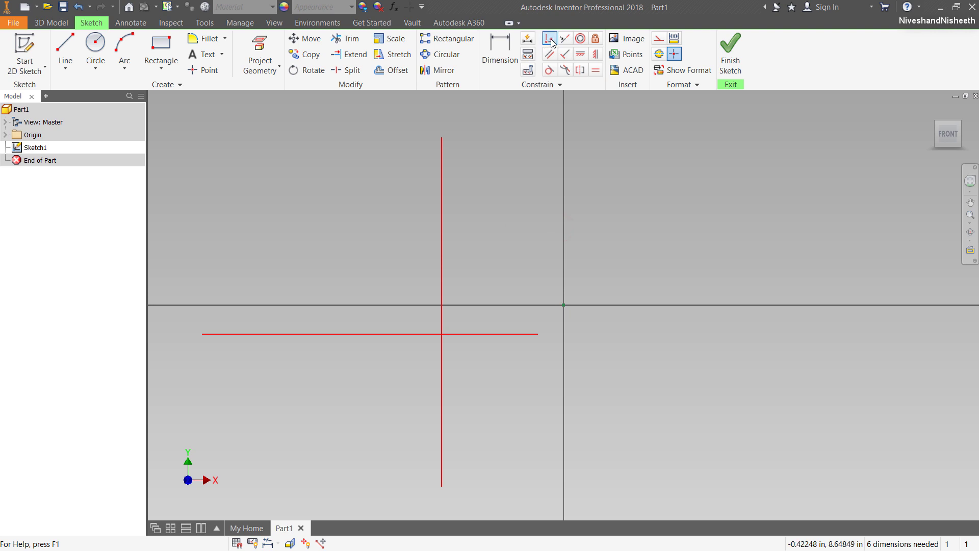
left_click(442, 312)
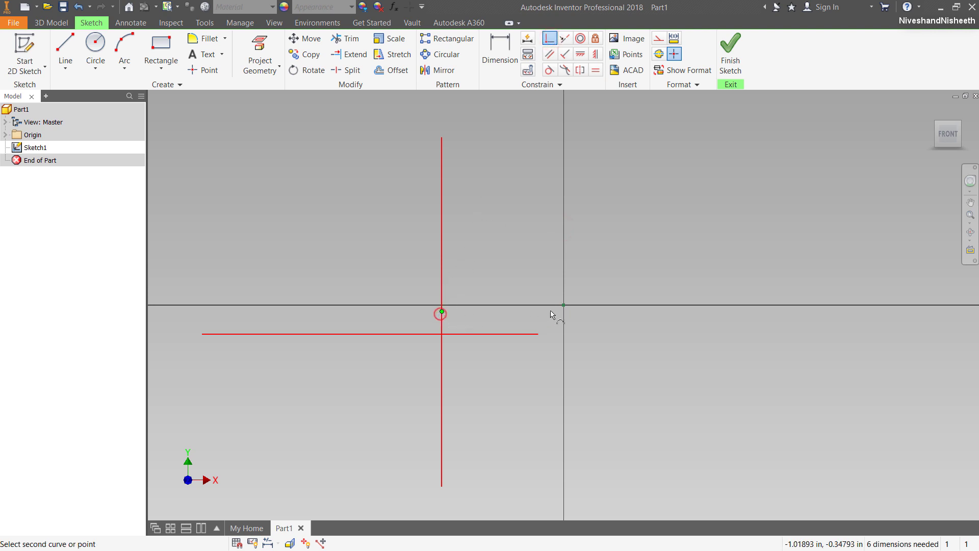
left_click(564, 305)
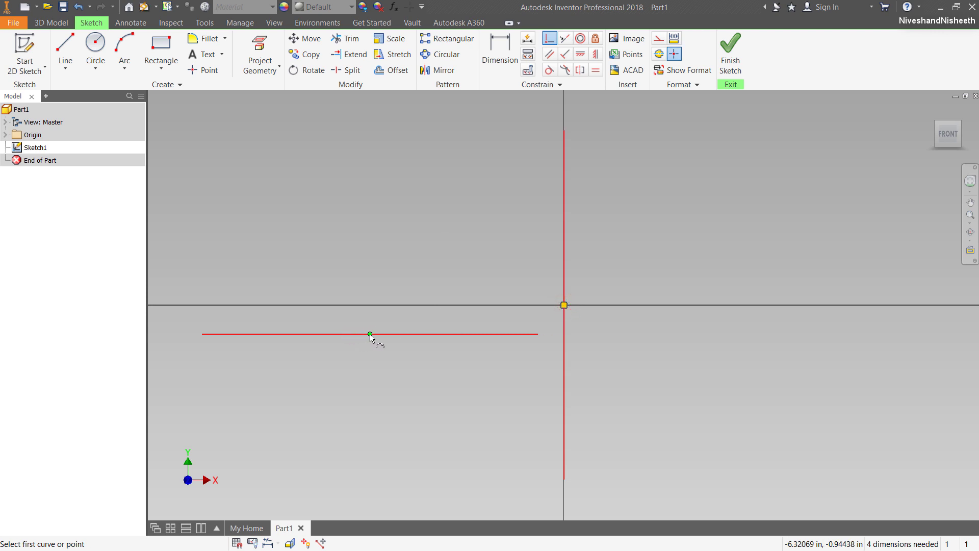
left_click(370, 335)
left_click(564, 305)
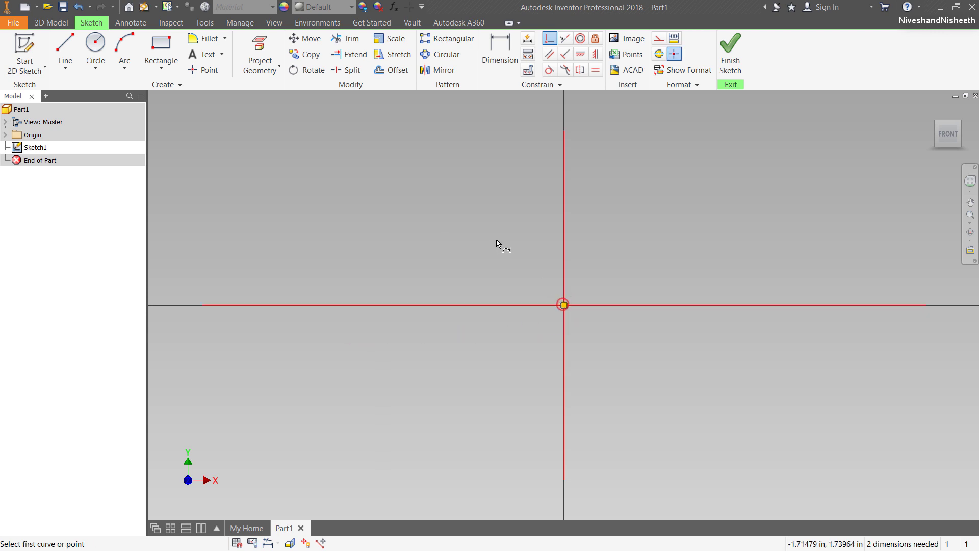
right_click(490, 236)
left_click(538, 236)
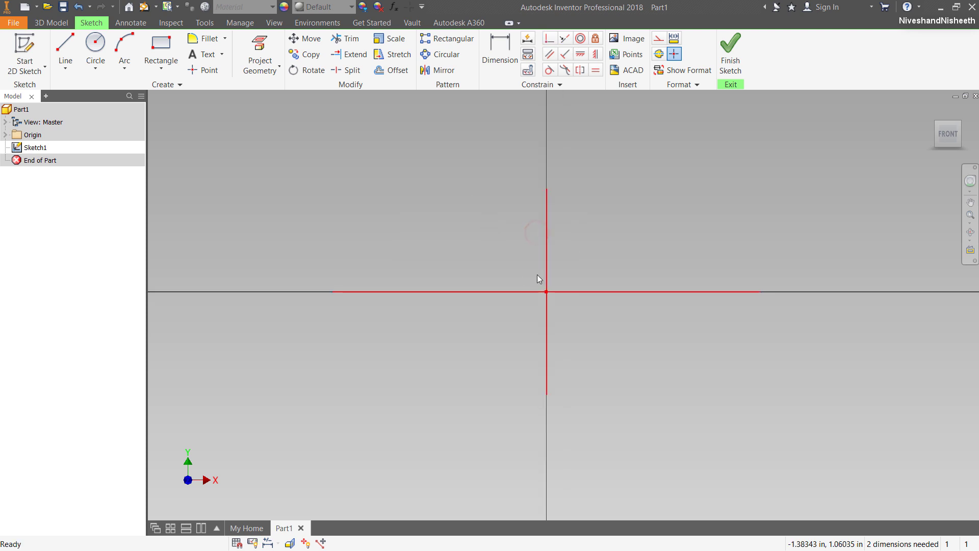
Lengthen both red lines symmetrically about the origin by moving the vertical line's lower end and the horizontal line's outer end outward
left_click(548, 398)
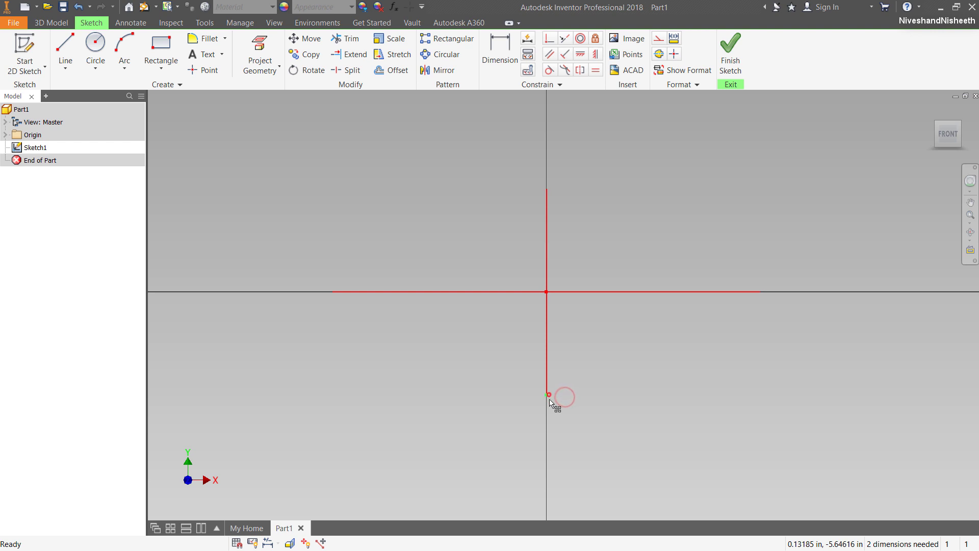
left_click_drag(547, 395, 546, 501)
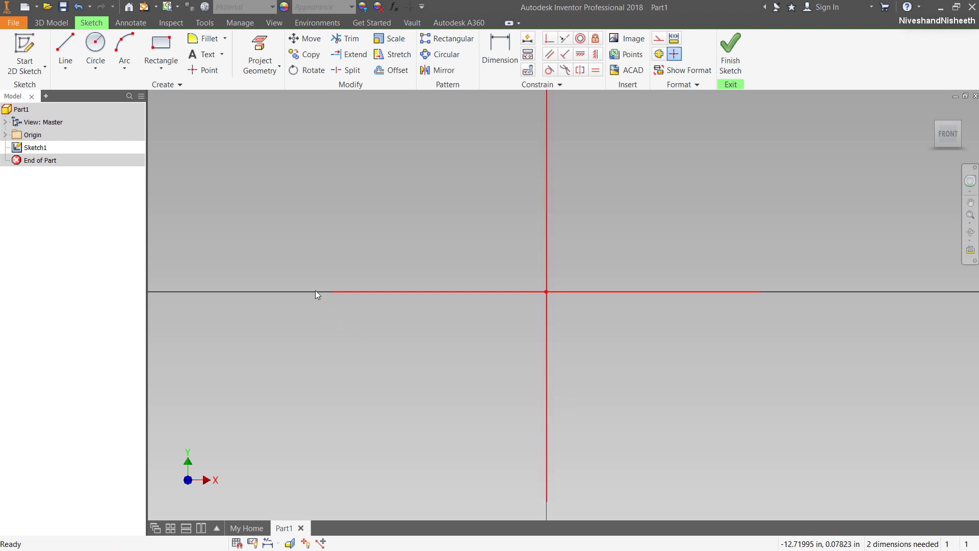
left_click_drag(332, 292, 266, 292)
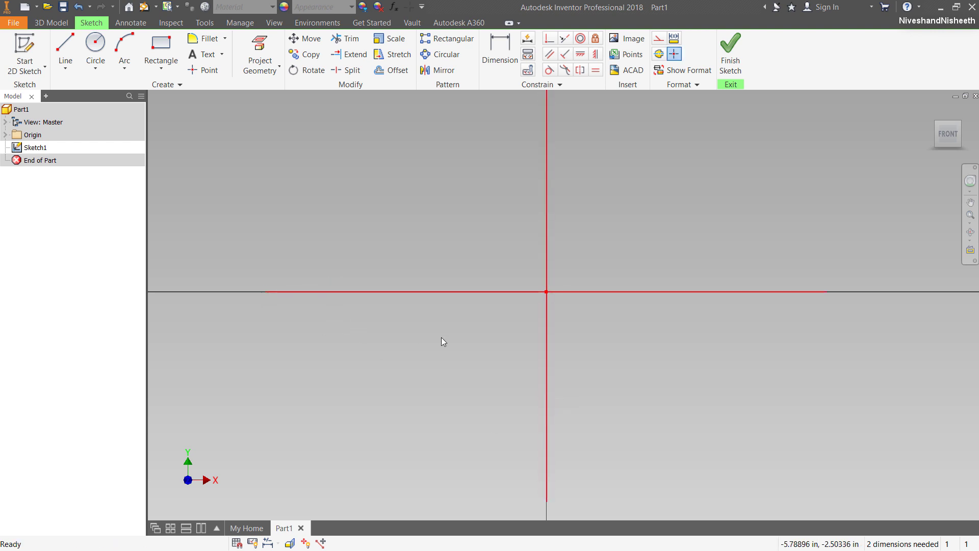
Reset the sketch colour to Default and place a sketch point at about X 6.16 in, Y -4.13 in from the origin
left_click(670, 86)
left_click(692, 115)
left_click(678, 129)
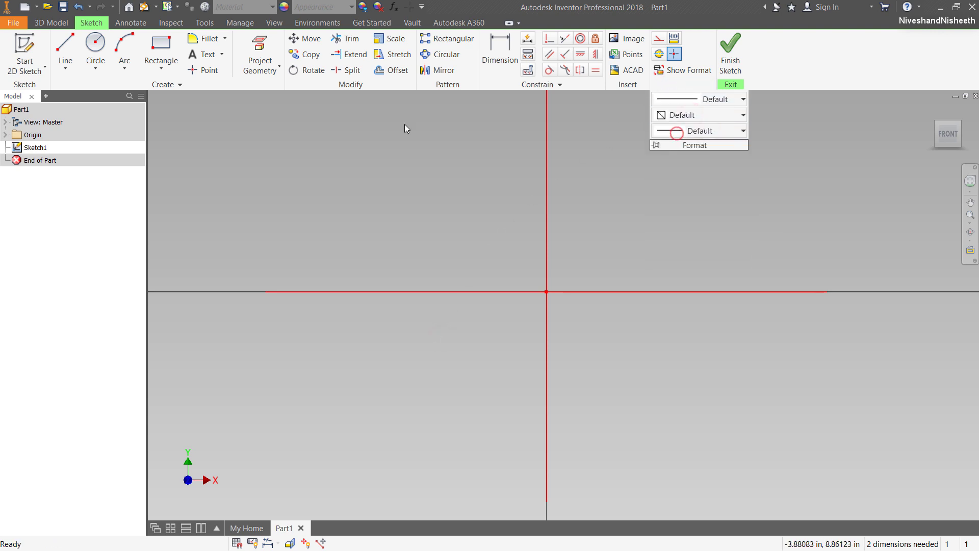
left_click(204, 71)
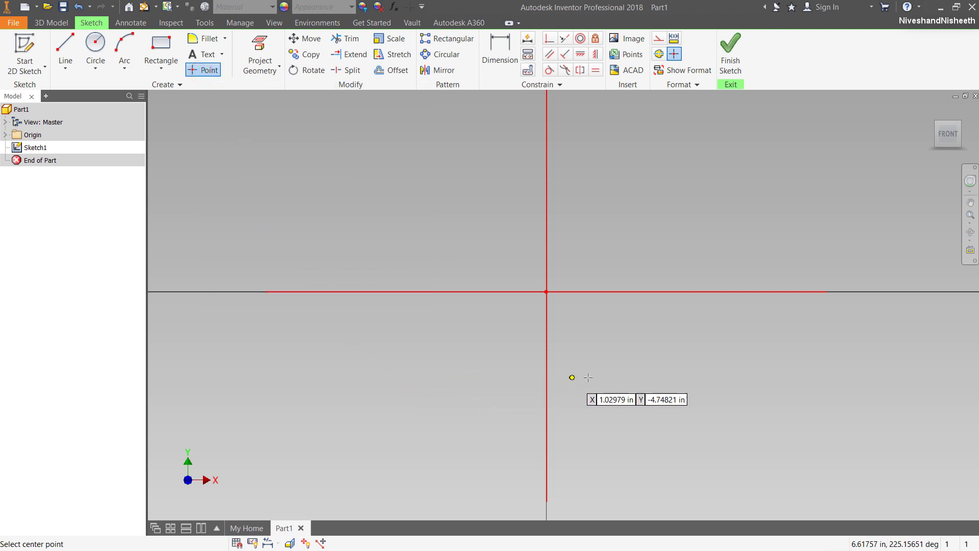
left_click(658, 367)
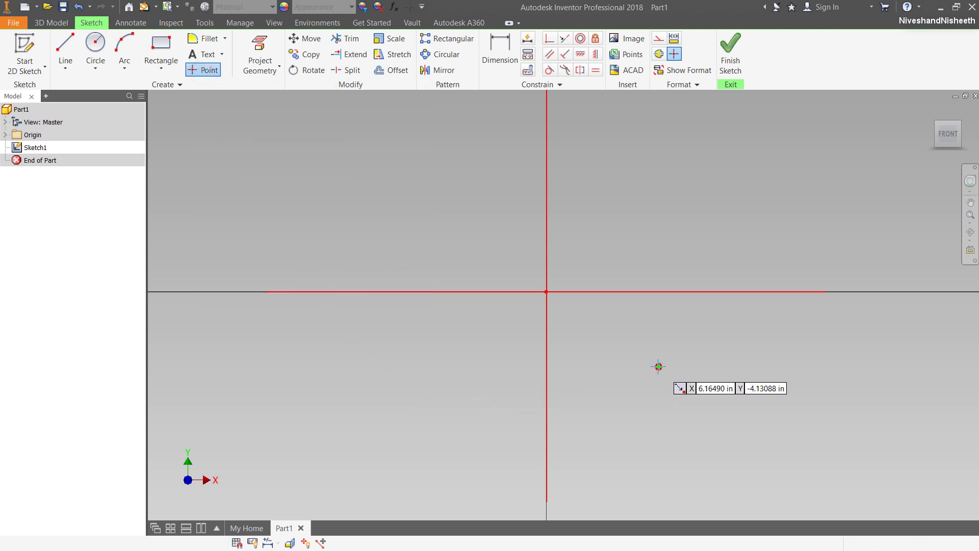
right_click(695, 174)
left_click(727, 171)
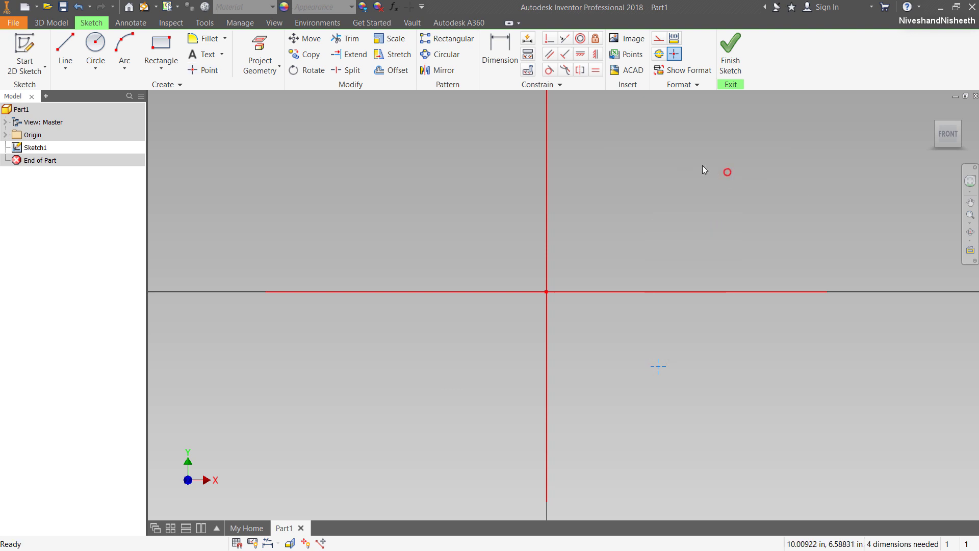
Dimension the sketch point's vertical distance below the origin as 3 in
left_click(490, 50)
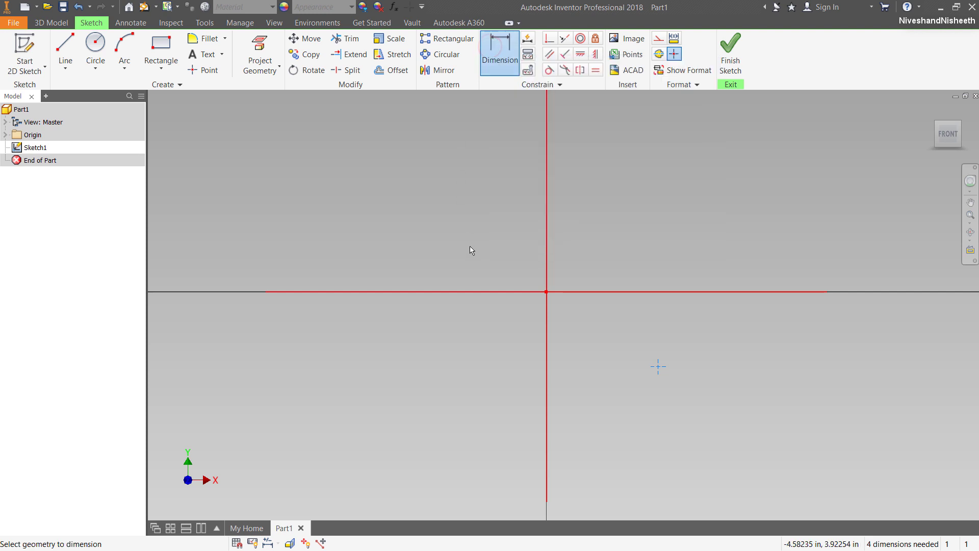
left_click(547, 292)
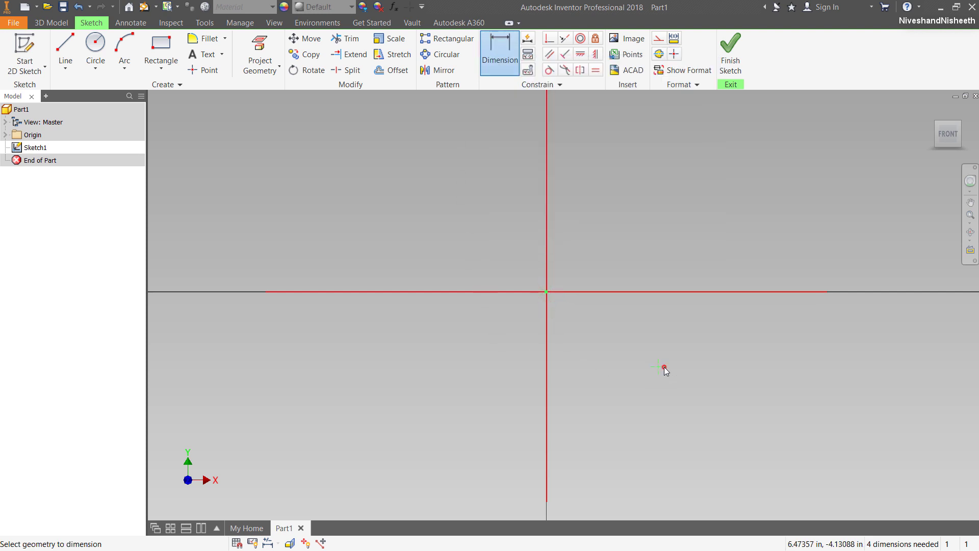
left_click(664, 367)
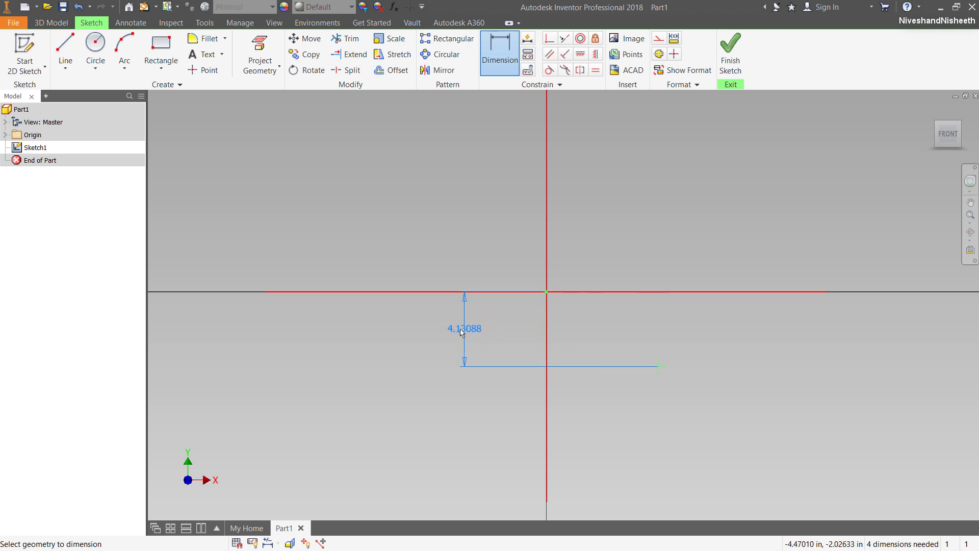
left_click(438, 328)
type("3")
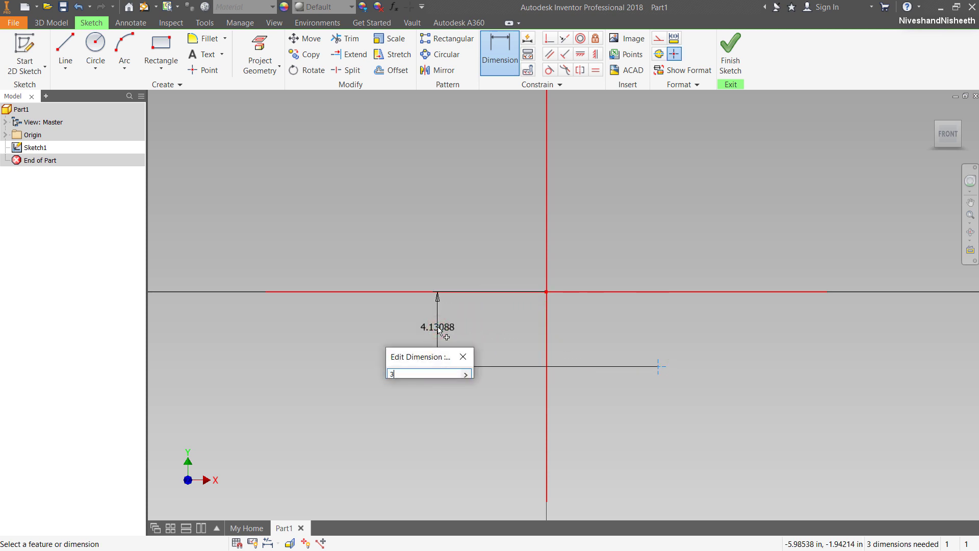
key("Return")
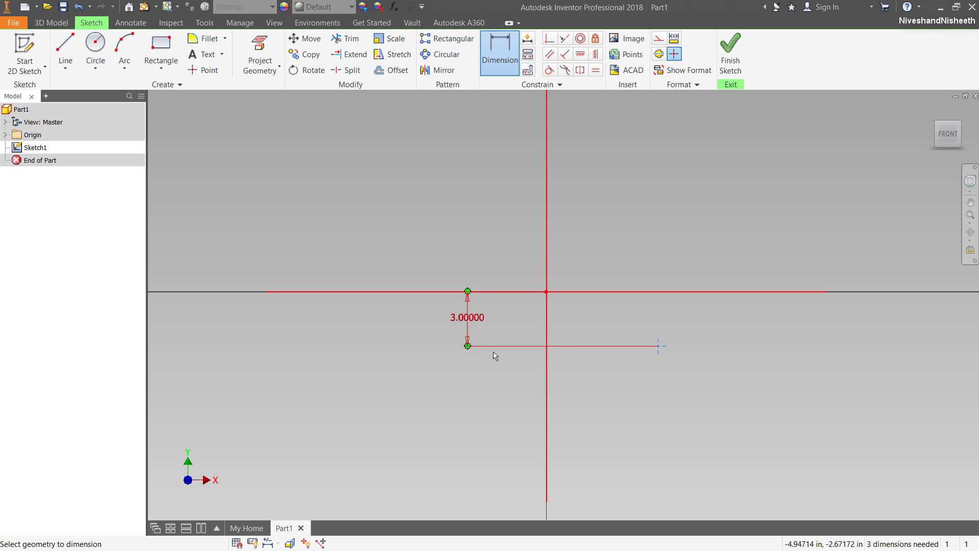
Dimension the sketch point's horizontal distance from the sketch origin as 2.5 in
left_click(658, 349)
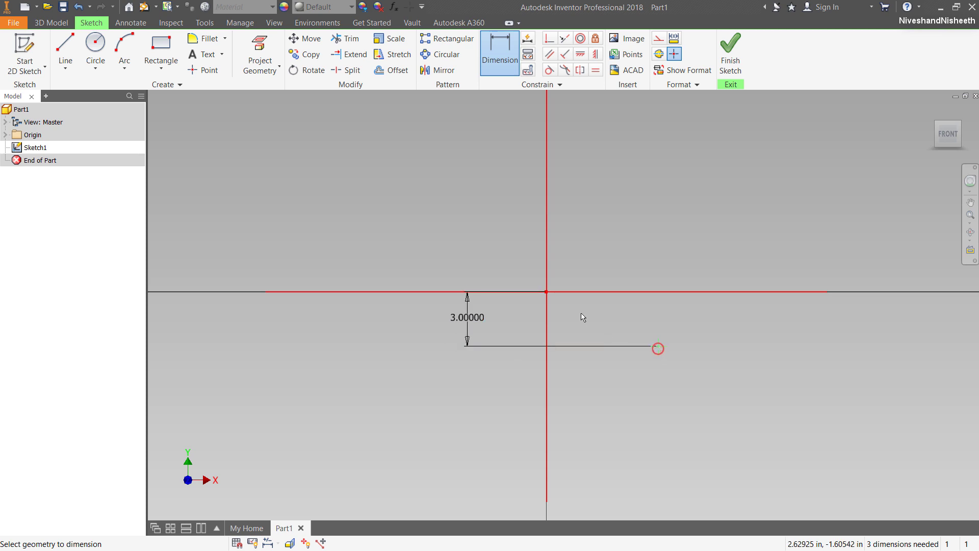
left_click(547, 293)
left_click(603, 390)
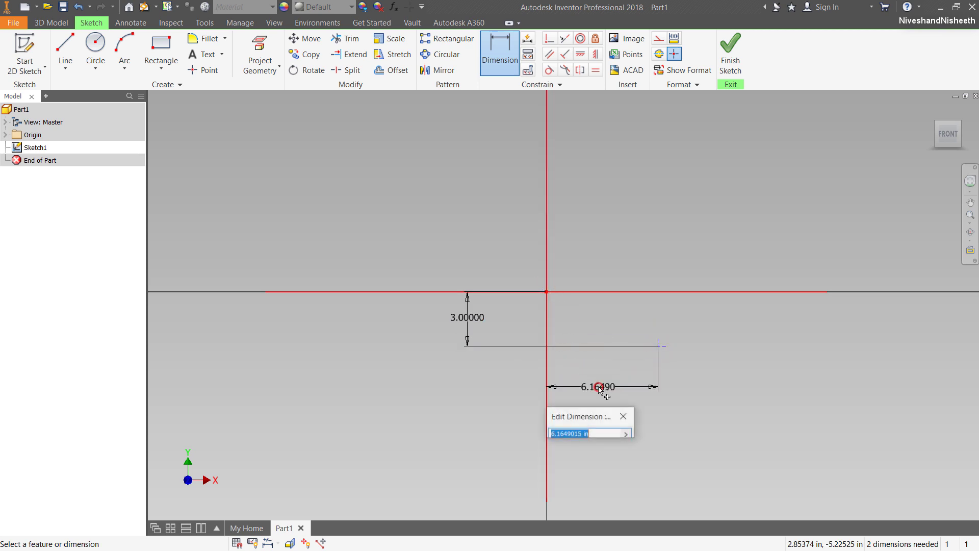
type("2.5")
key("Return")
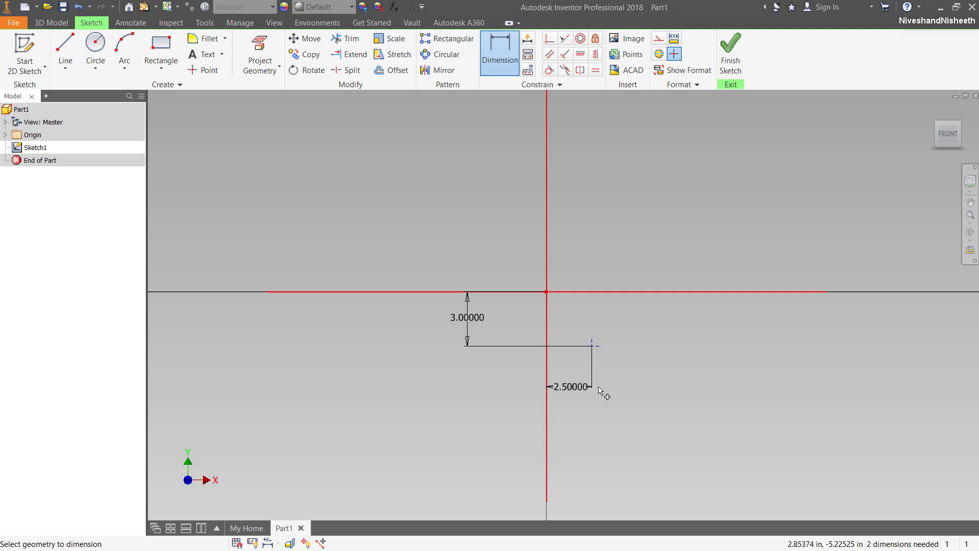
Draw a right triangle from the sketch point with a 2 in horizontal base and a vertical side about 7.4 in tall above the point
right_click(659, 316)
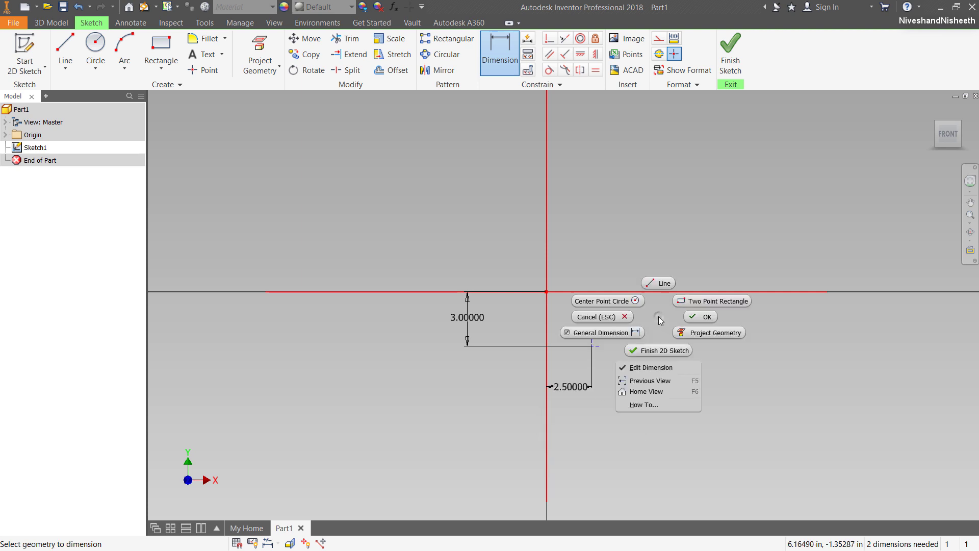
left_click(659, 285)
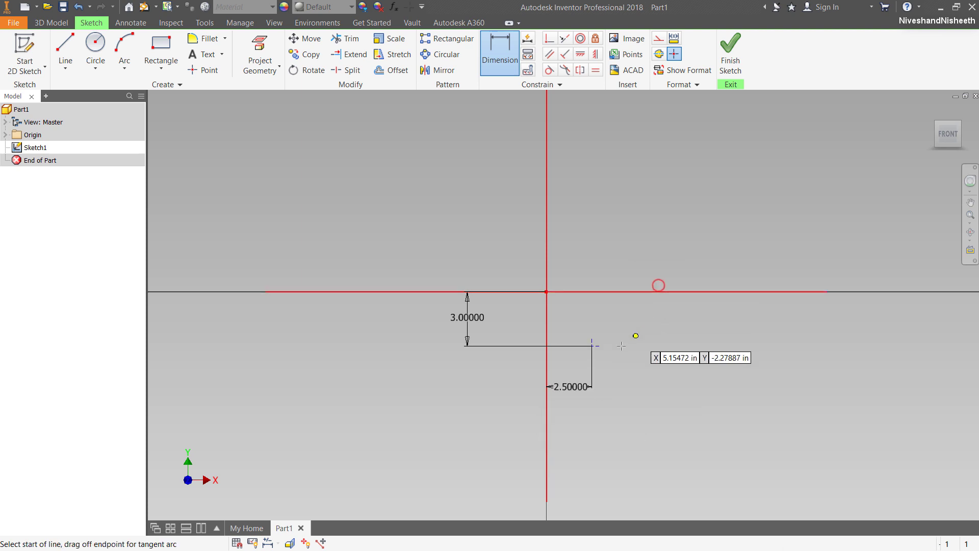
left_click(591, 346)
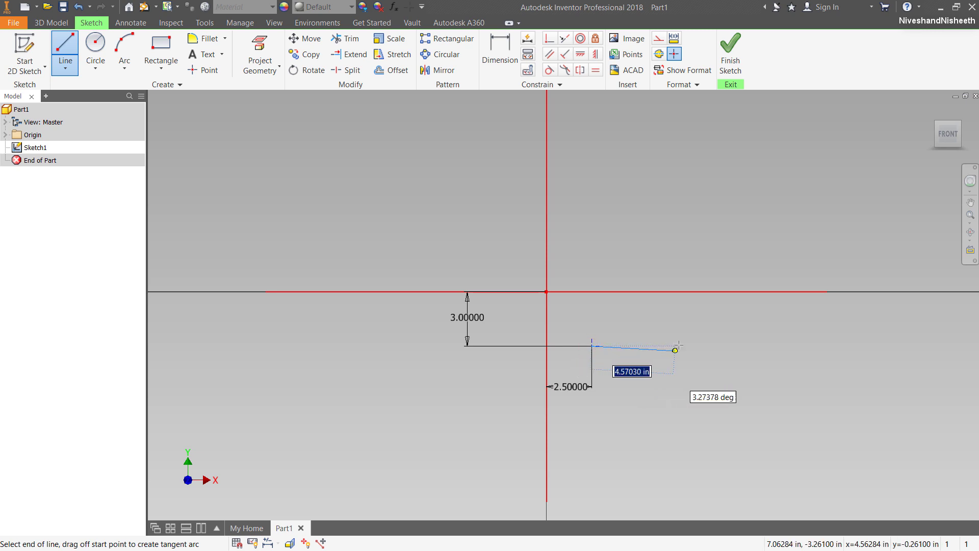
type("2")
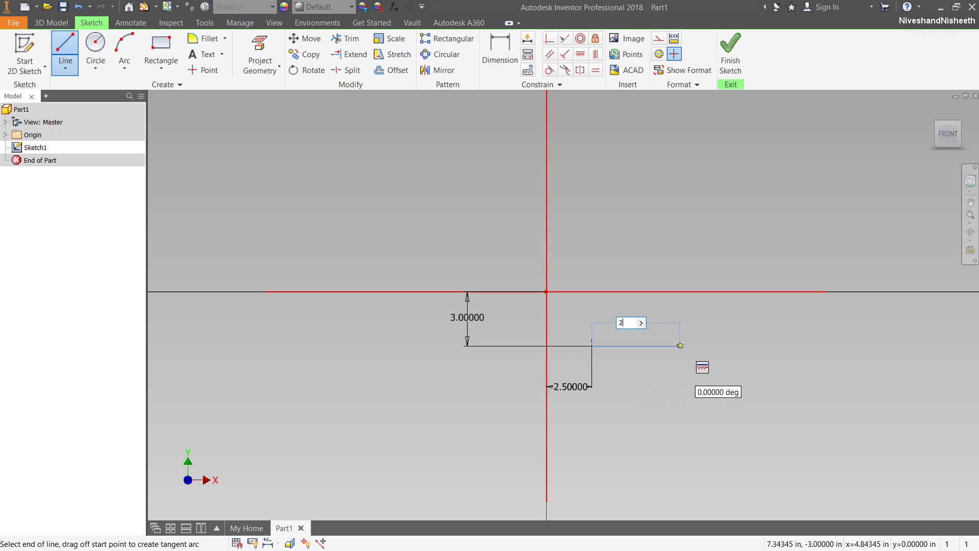
key("Return")
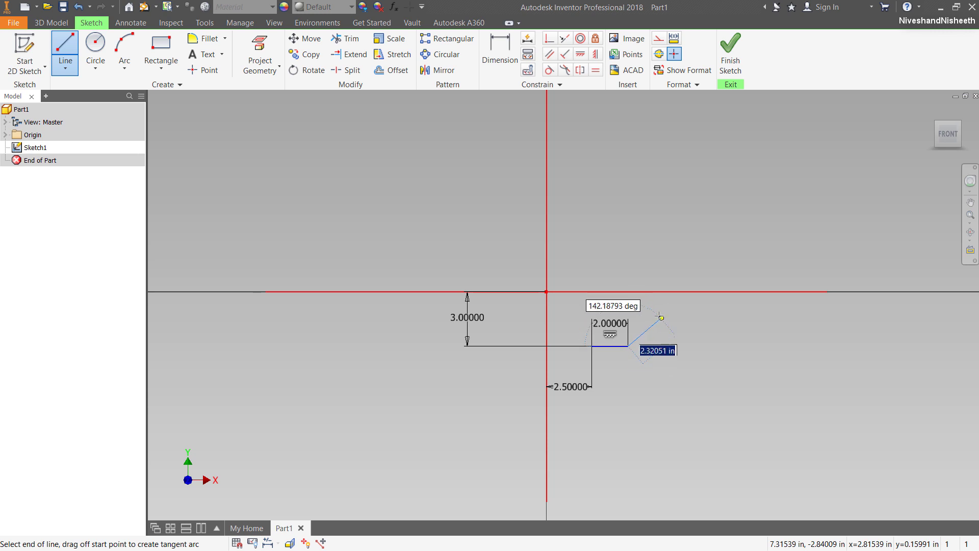
left_click(591, 212)
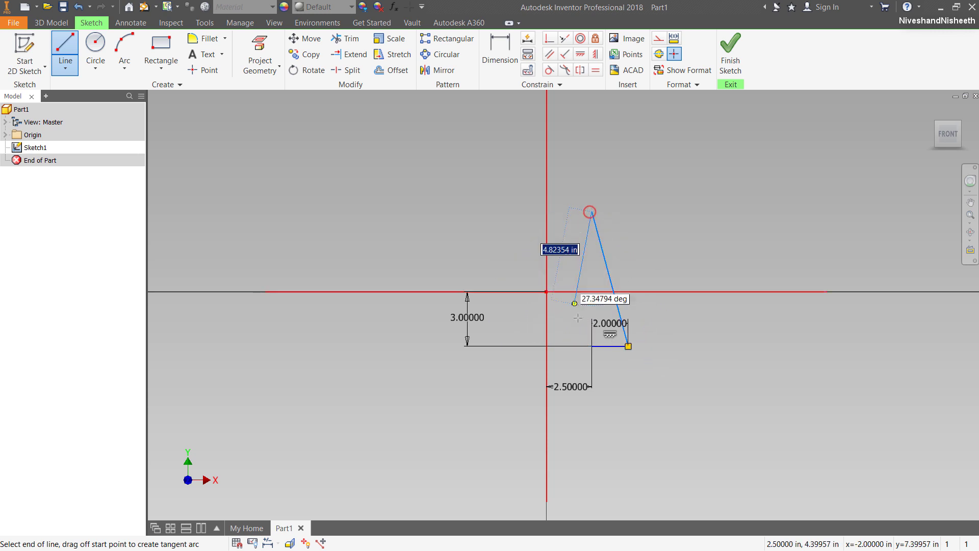
left_click(592, 347)
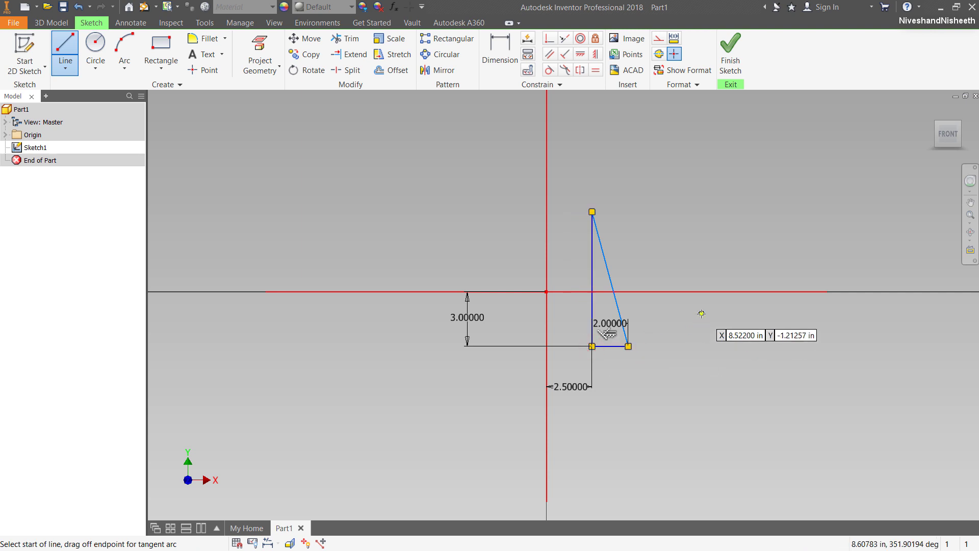
Dimension the triangle's vertical side as 5 in
right_click(702, 314)
left_click(638, 330)
scroll(635, 321, "up", 3)
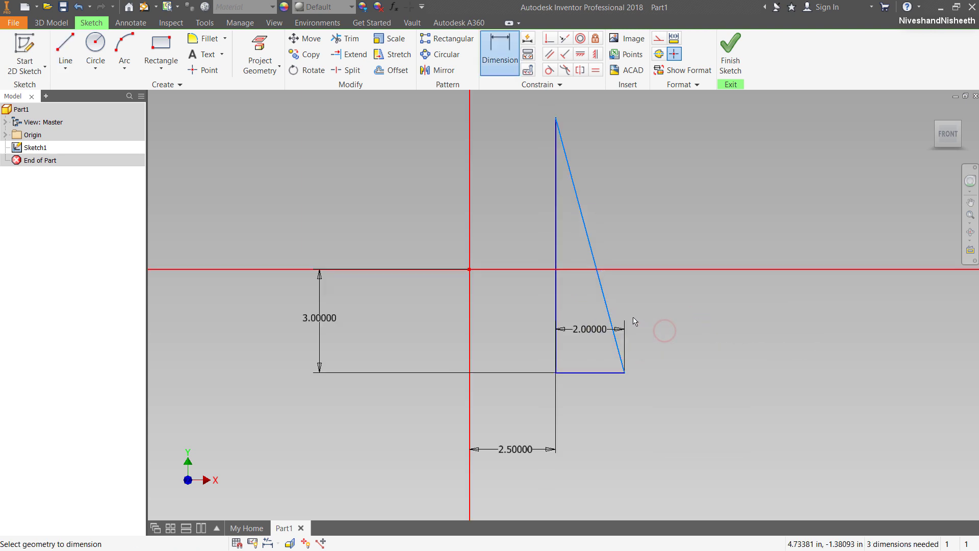
left_click(556, 299)
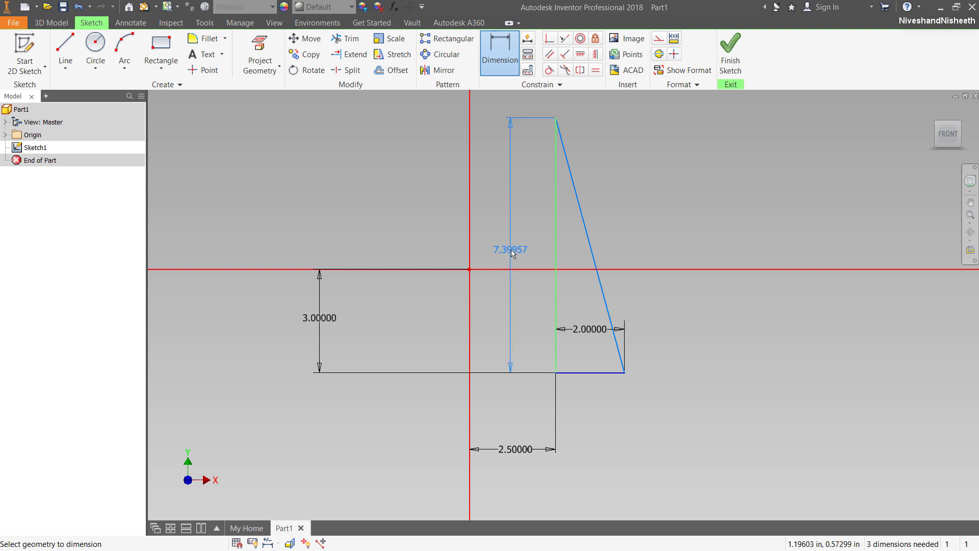
left_click(512, 251)
type("5")
key("Return")
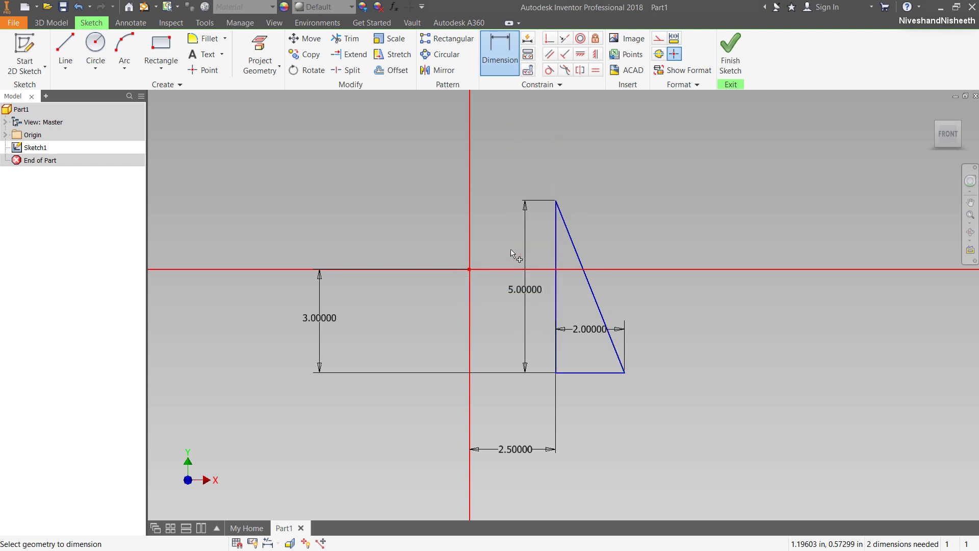
right_click(664, 201)
left_click(715, 197)
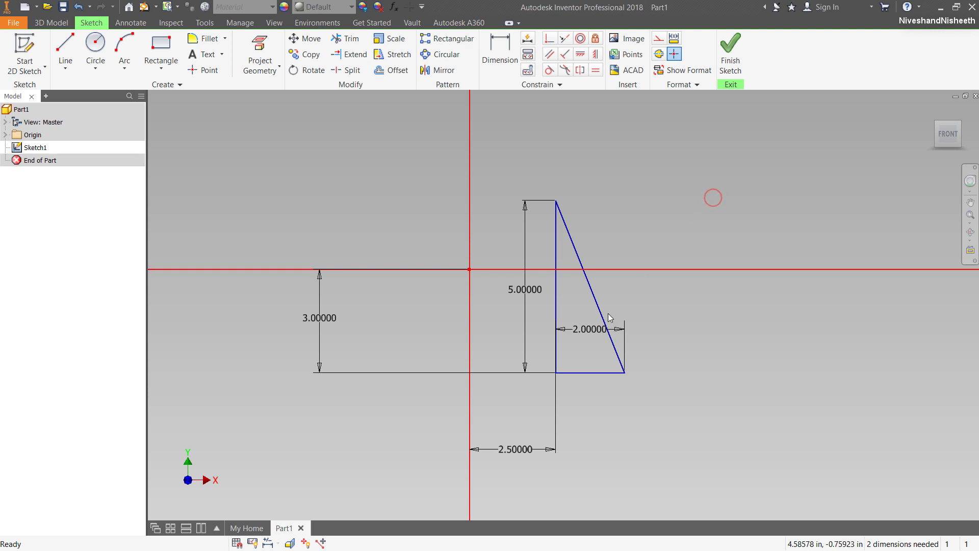
Move the 2 in dimension below the triangle's base and finish the sketch
left_click_drag(584, 334, 607, 405)
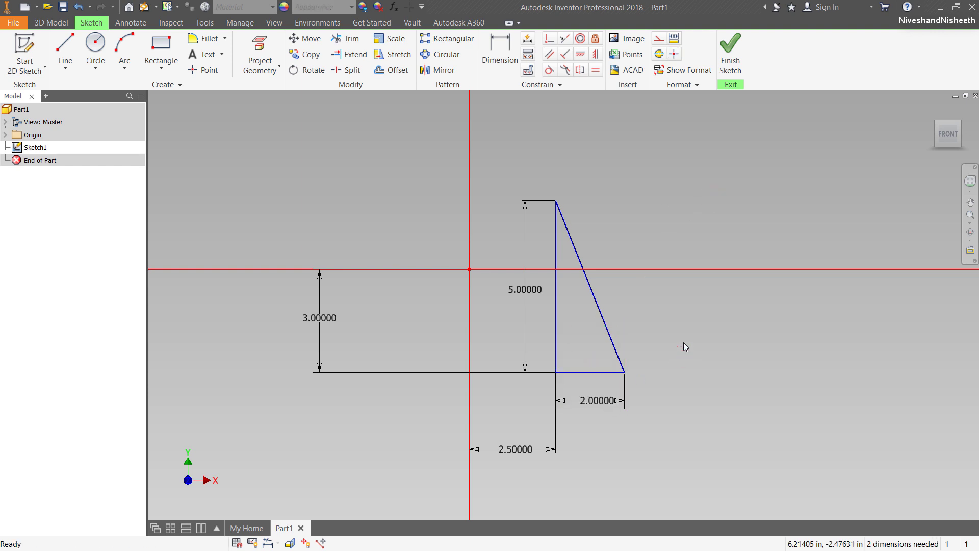
left_click(731, 51)
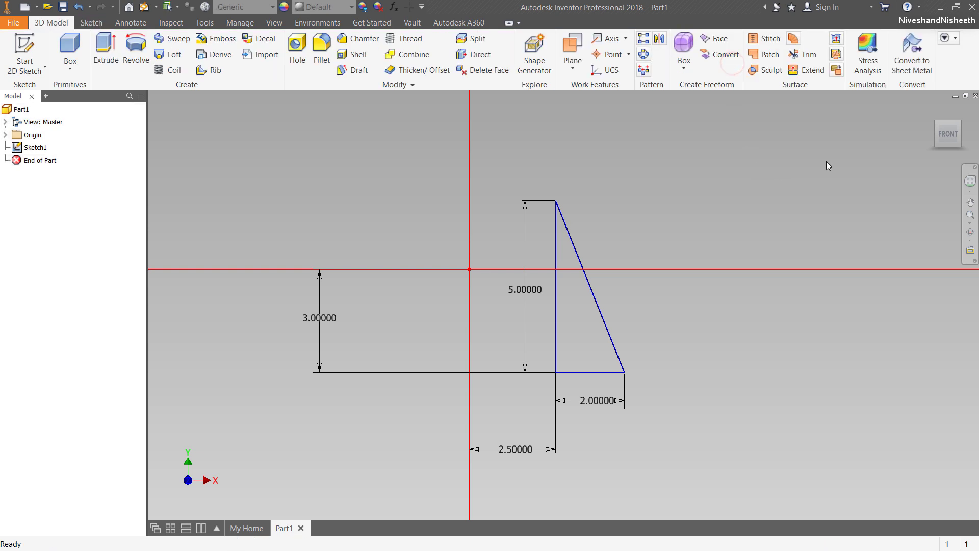
Revolve the triangle profile fully around its vertical side to create a solid cone
left_click(932, 111)
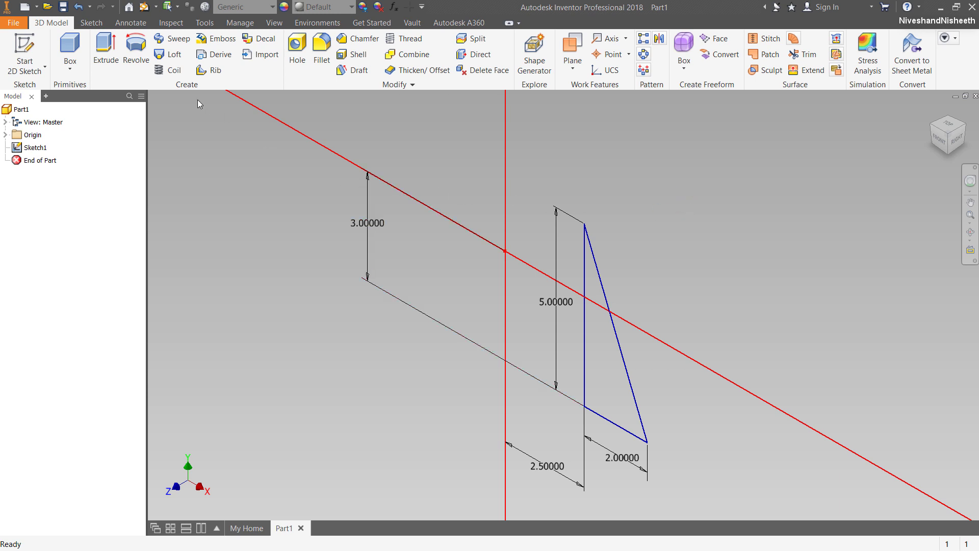
left_click(133, 55)
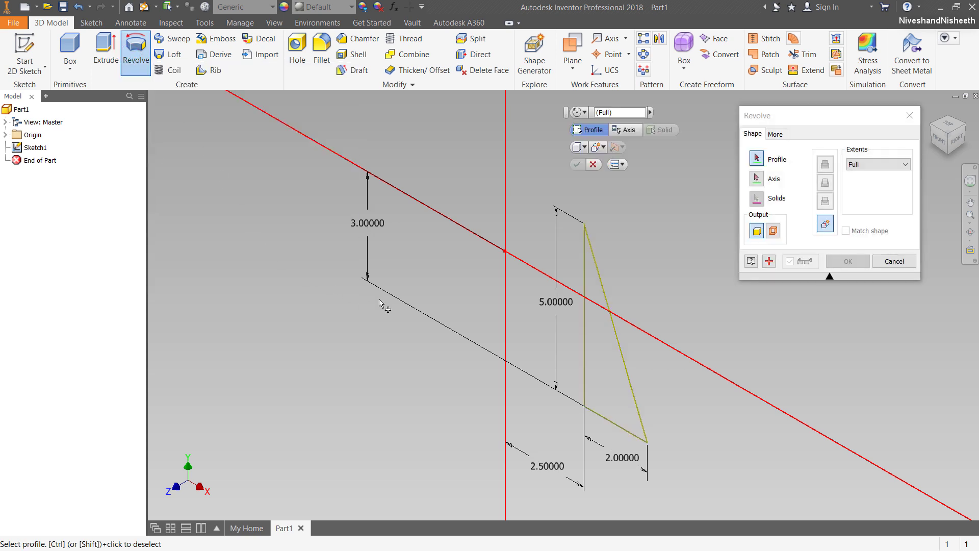
left_click(594, 350)
left_click(757, 117)
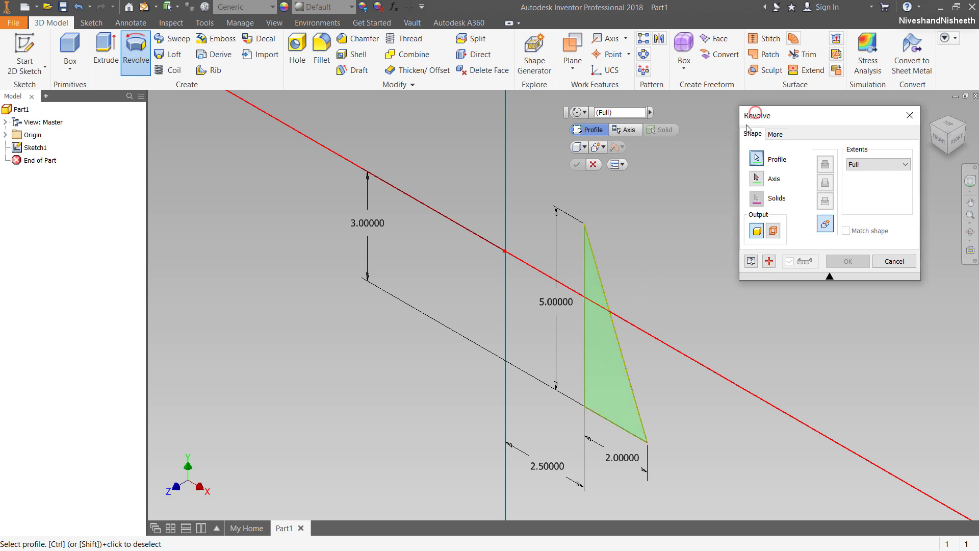
left_click(760, 182)
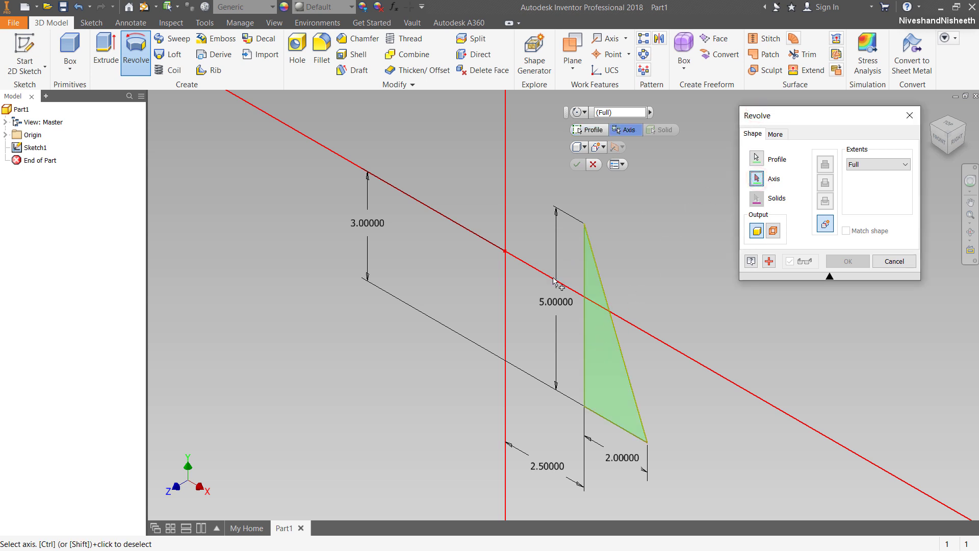
left_click(585, 283)
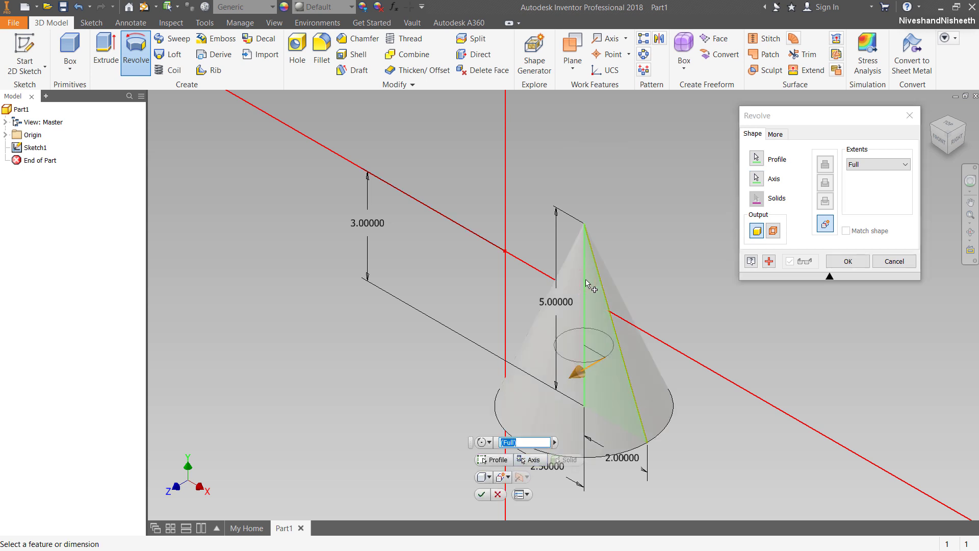
left_click(850, 260)
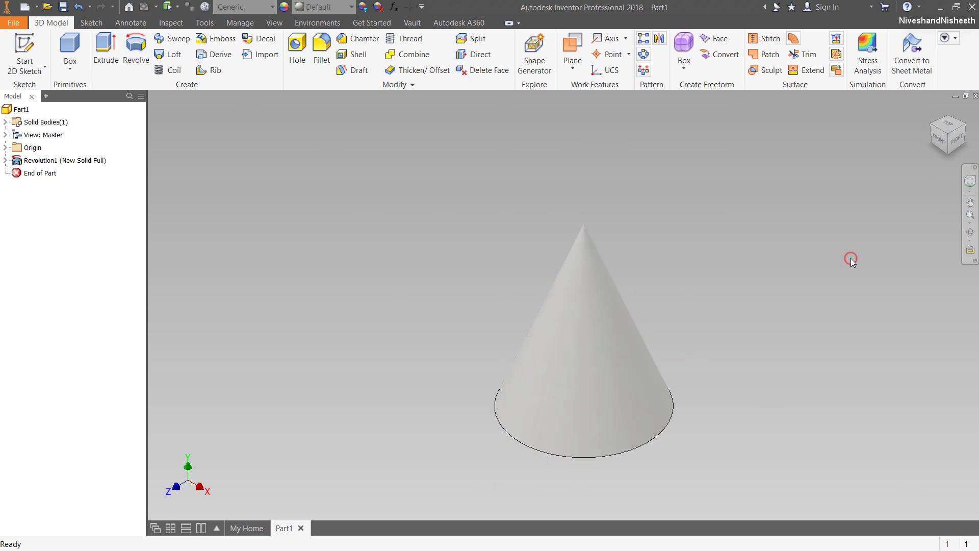
Apply the Beige appearance to the cone part
left_click(336, 7)
scroll(338, 107, "up", 15)
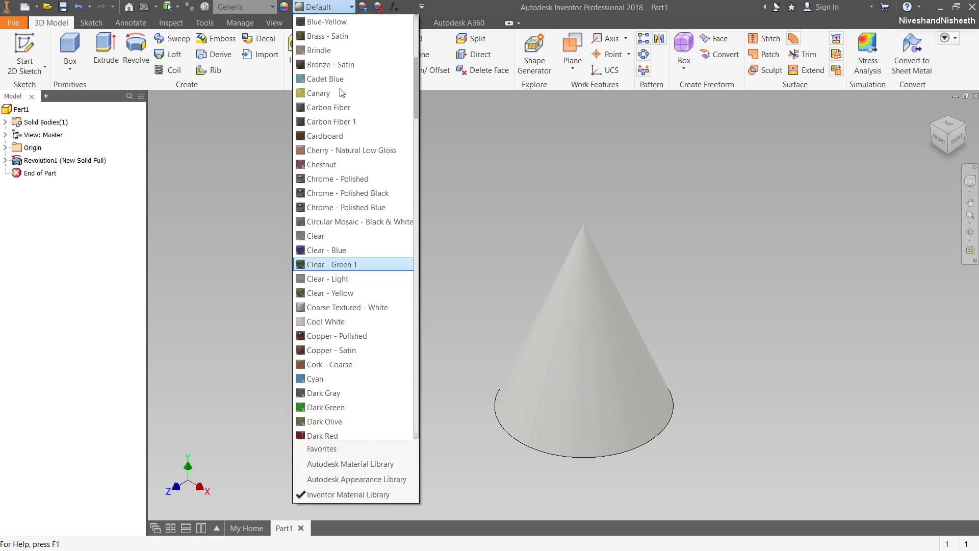
left_click(333, 206)
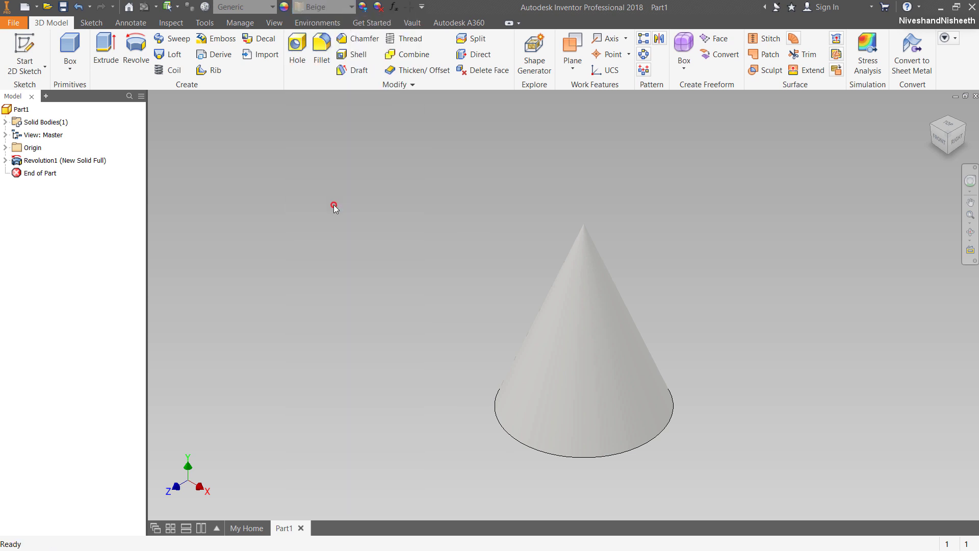
Make Sketch1 under the revolution feature visible again
left_click(5, 161)
left_click(31, 173)
right_click(30, 174)
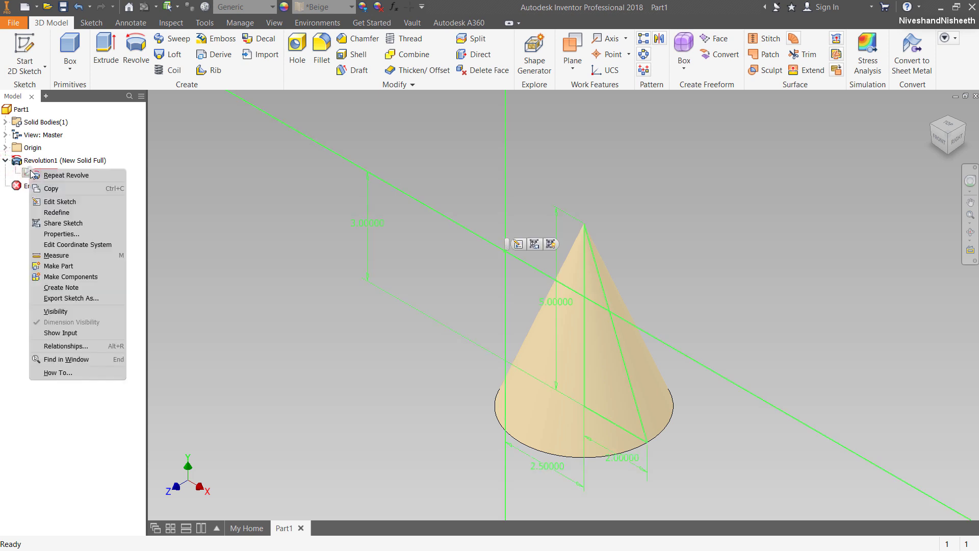
left_click(60, 311)
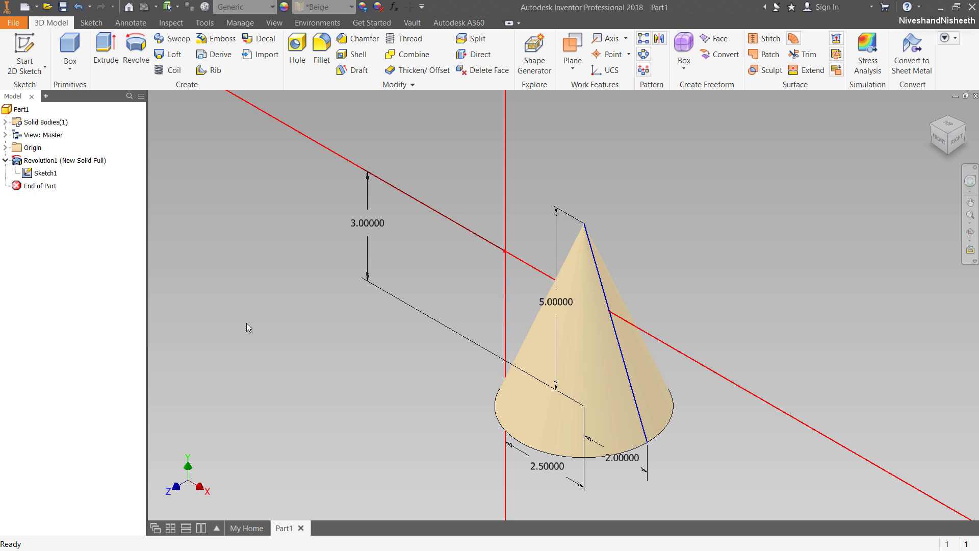
left_click(309, 383)
Save the part as Part1 in a new workspace folder named "Authentication of Equation of Ellipse"
left_click(63, 7)
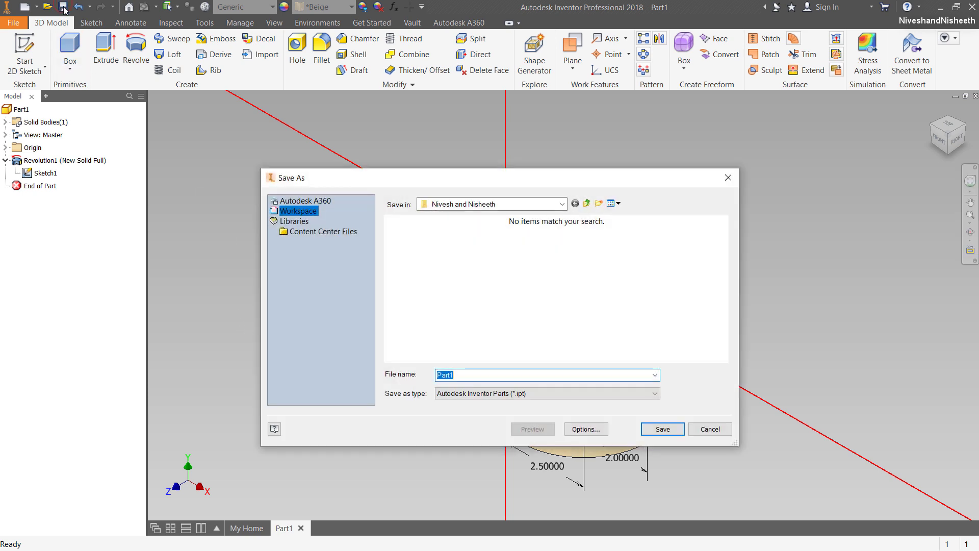
left_click(599, 204)
type("Authentication of Equation of Ellipse")
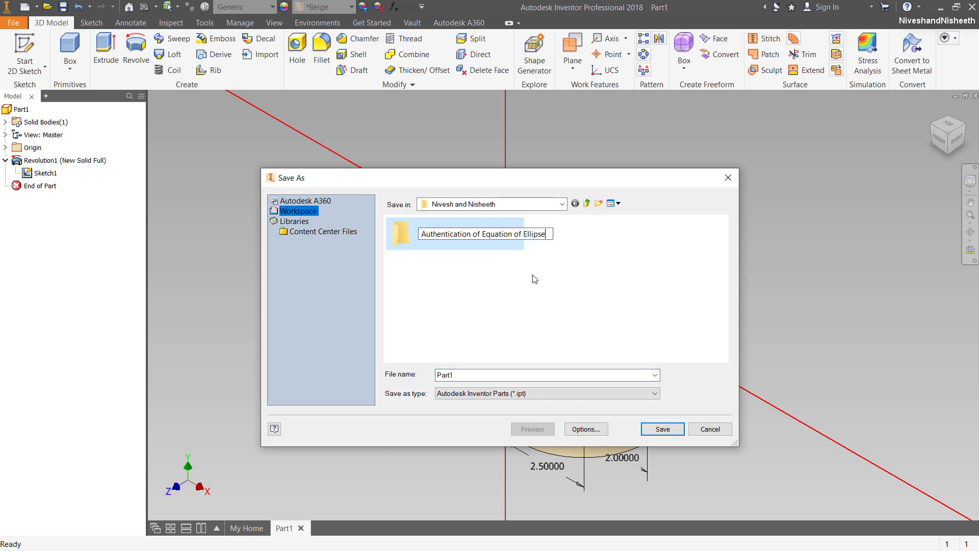
left_click(533, 278)
double_click(436, 240)
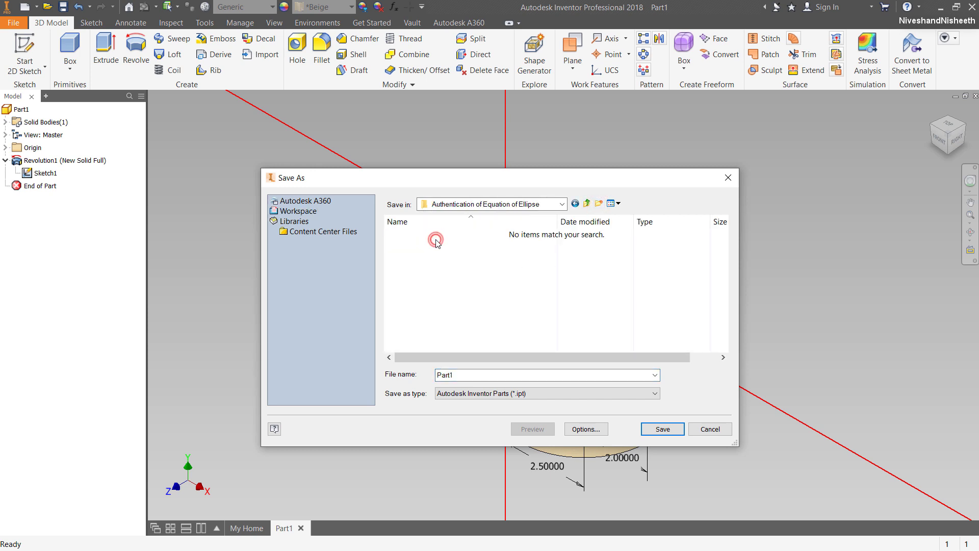
left_click(662, 429)
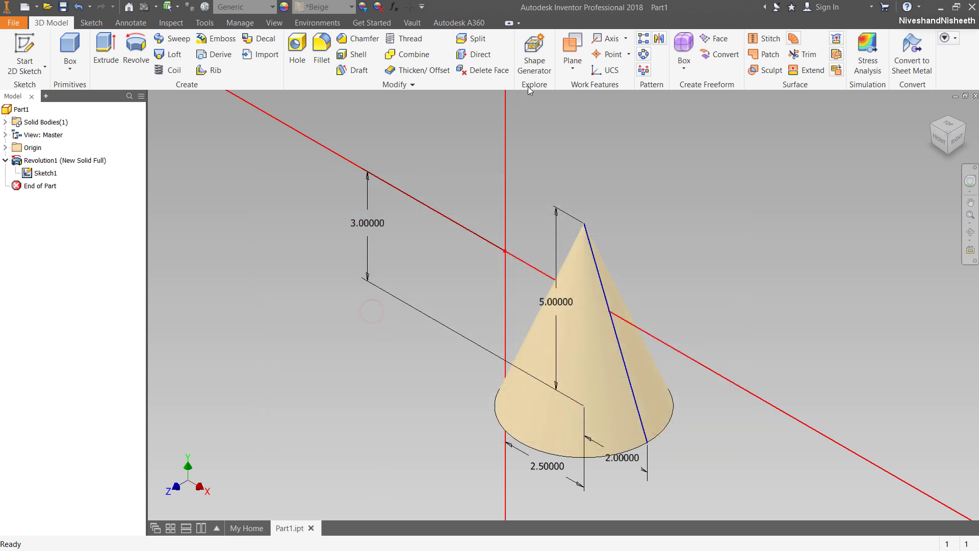
Create a work plane on the cone's circular base face through the base's centre point
left_click(570, 47)
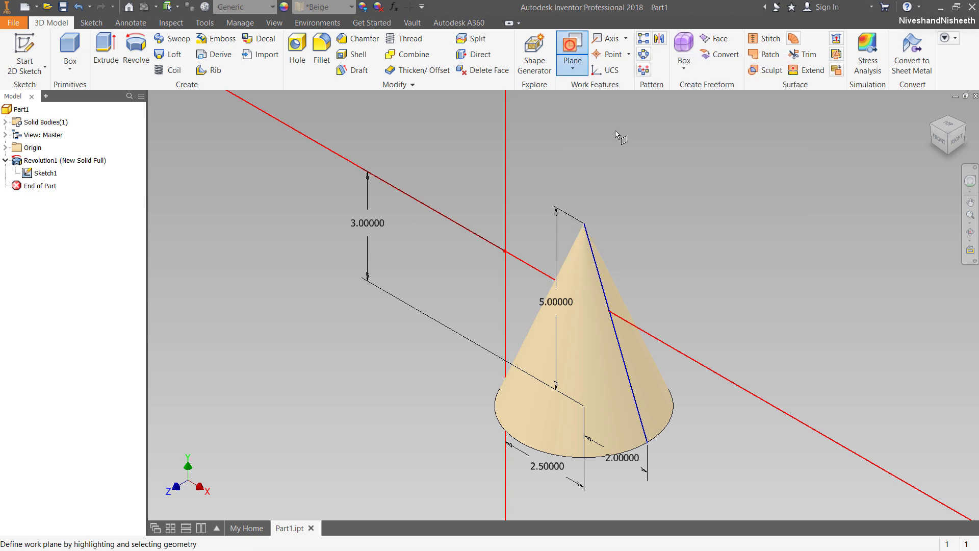
left_click(969, 234)
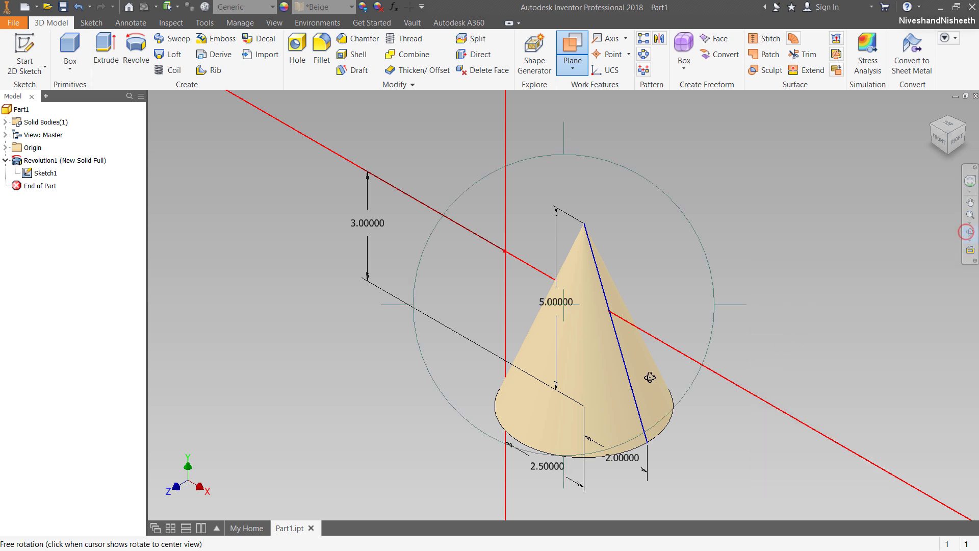
left_click_drag(568, 315, 590, 248)
right_click(598, 282)
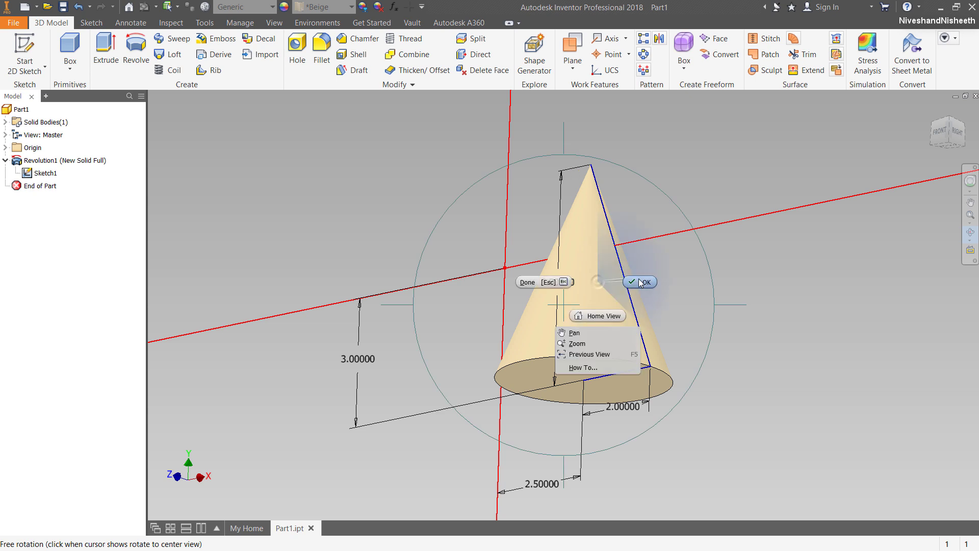
left_click(573, 358)
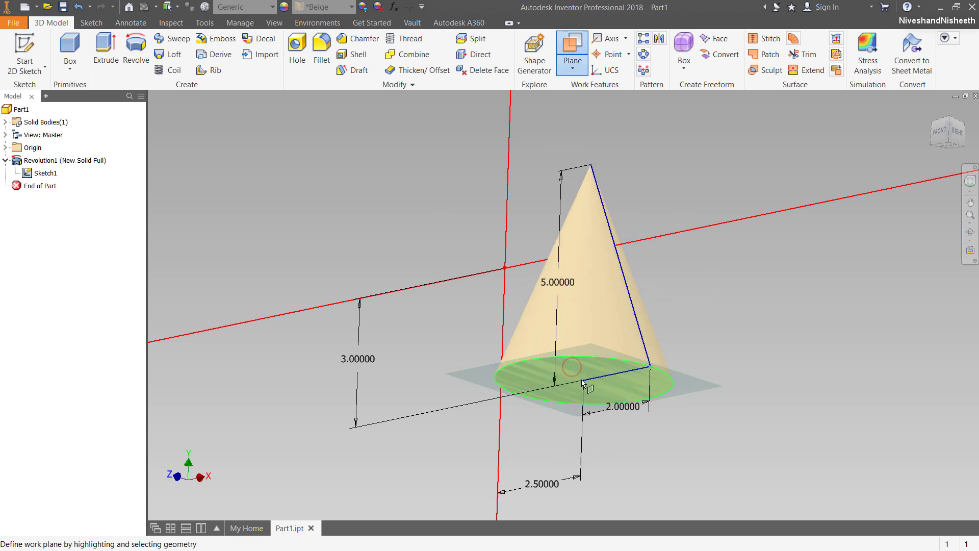
left_click(574, 372)
left_click(585, 379)
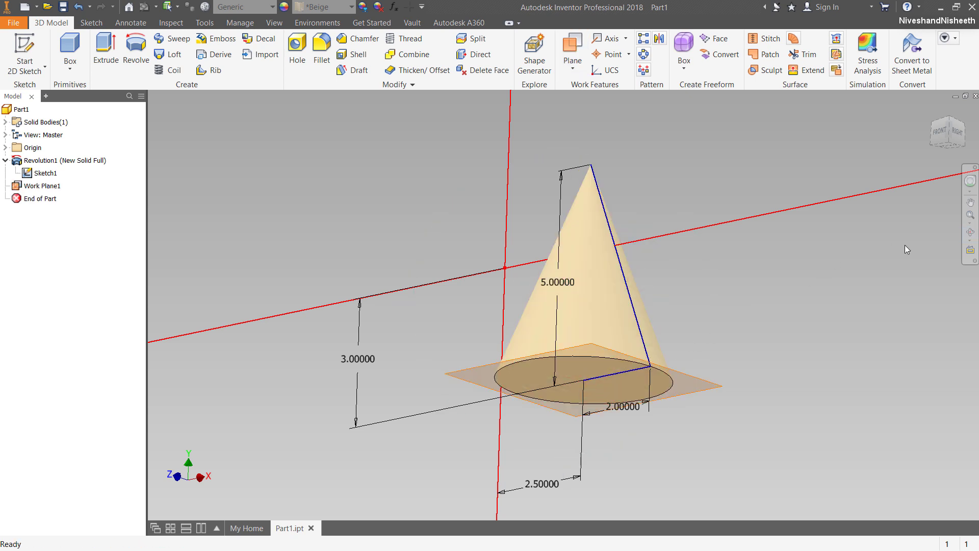
Open Sketch1 under the cone's revolution feature for editing
left_click(970, 232)
mouse_move(553, 344)
left_mouse_down()
mouse_move(604, 405)
mouse_move(619, 346)
mouse_move(586, 319)
mouse_move(556, 339)
left_mouse_up()
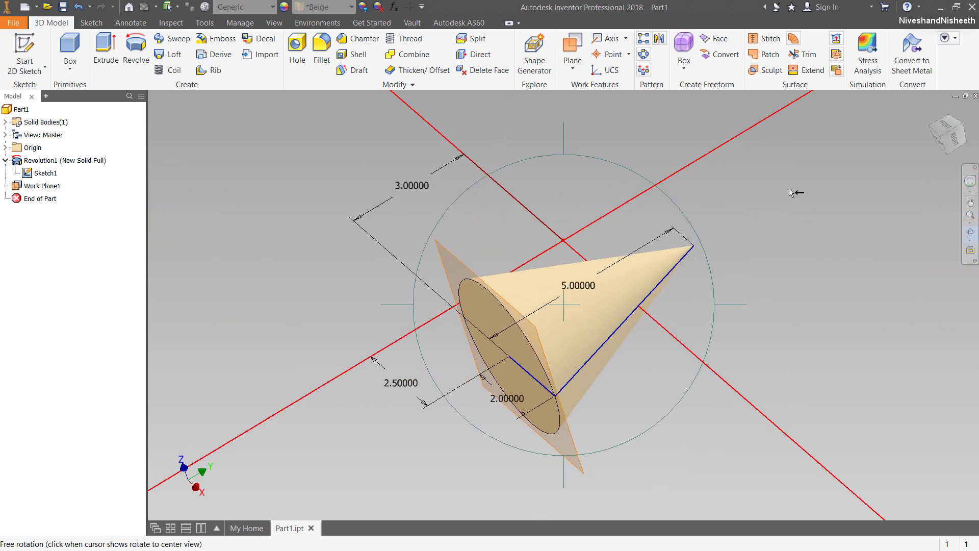
left_click(926, 118)
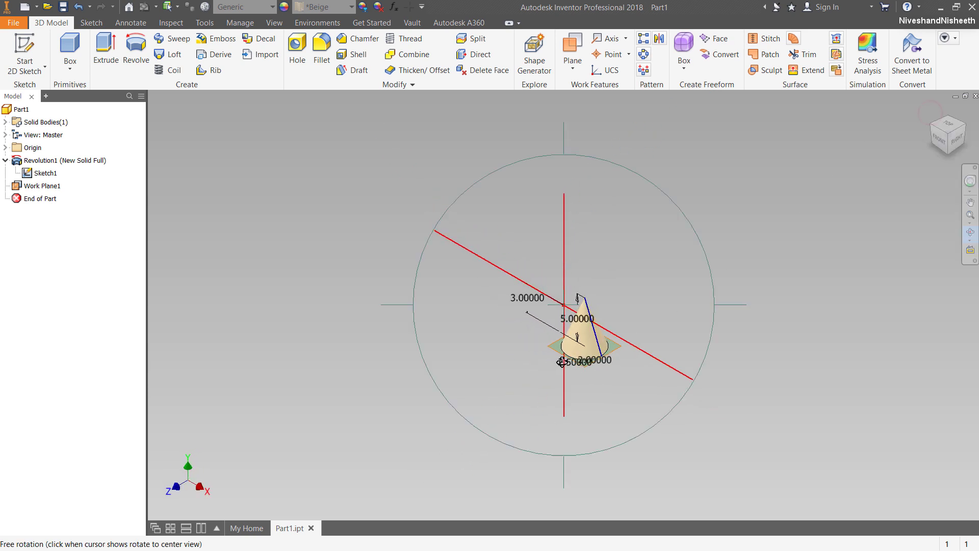
scroll(571, 346, "up", 5)
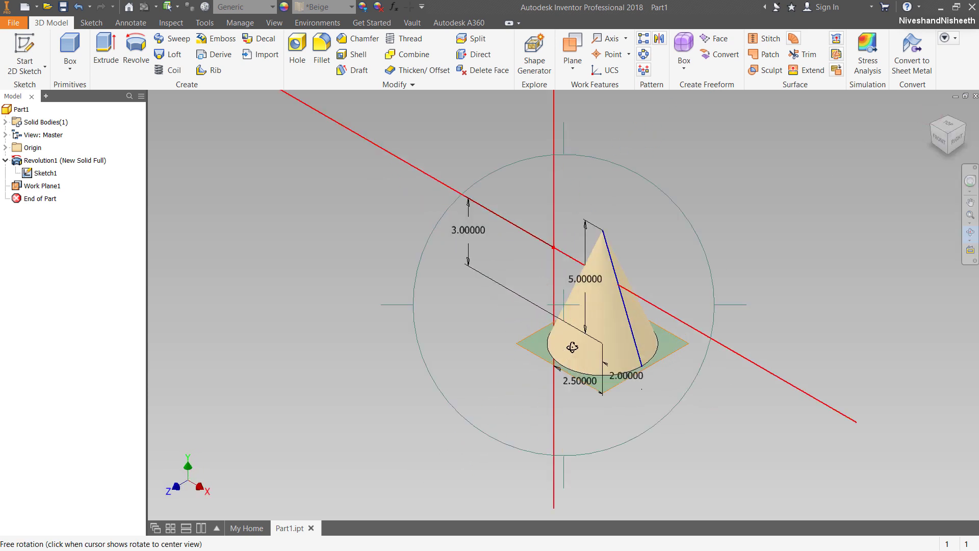
right_click(722, 177)
left_click(761, 176)
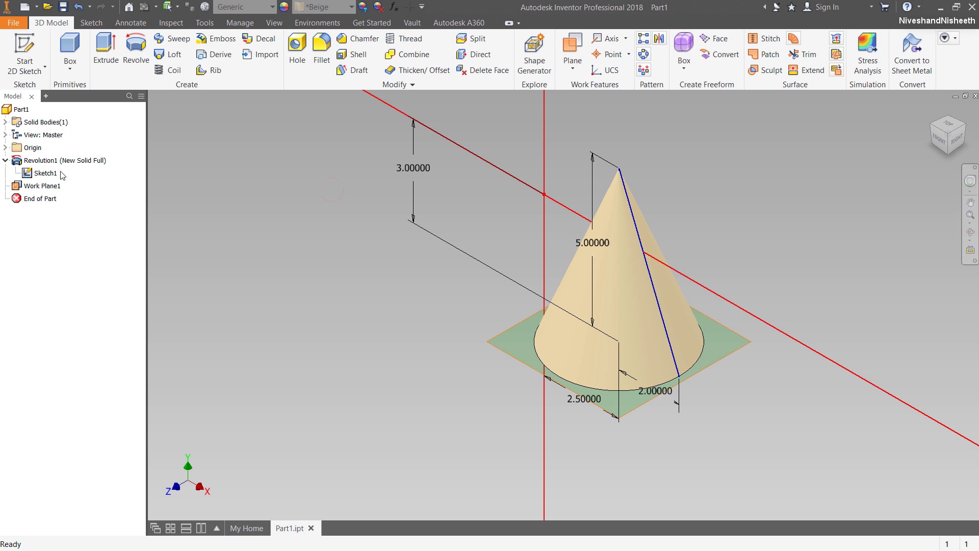
left_click(30, 172)
right_click(30, 173)
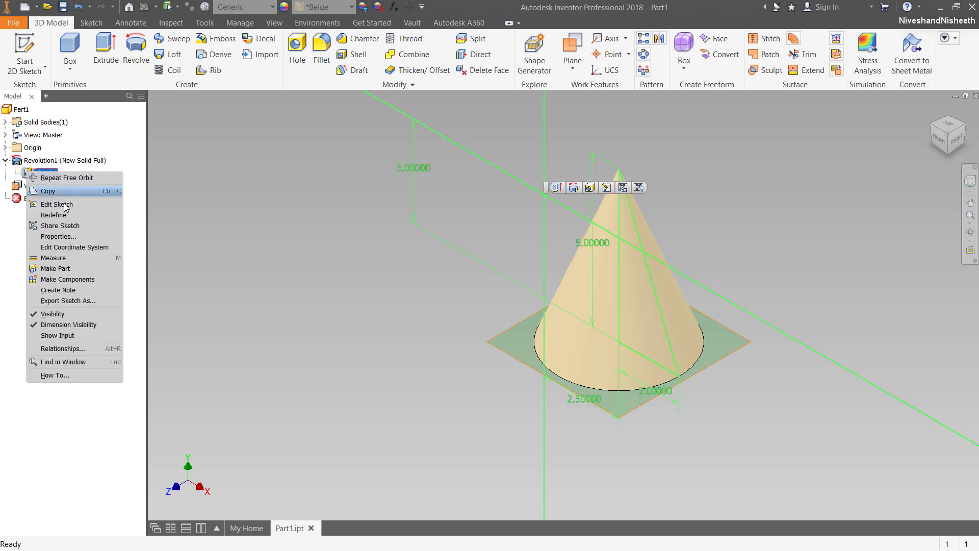
left_click(87, 205)
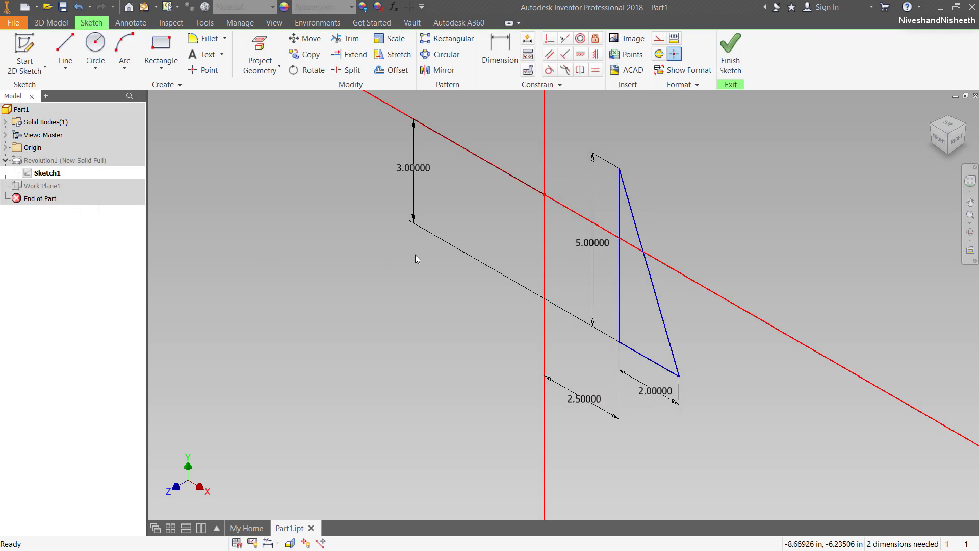
left_click(939, 138)
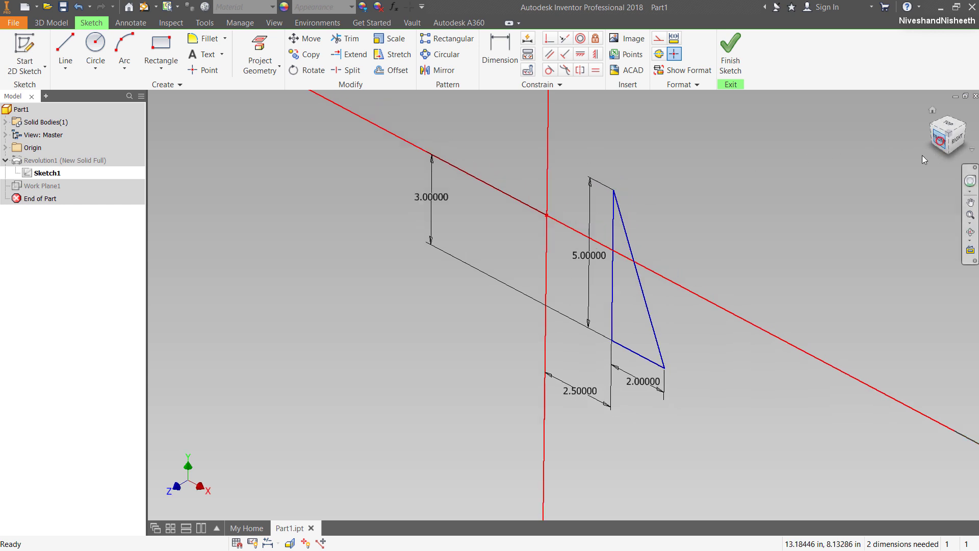
scroll(596, 327, "up", 5)
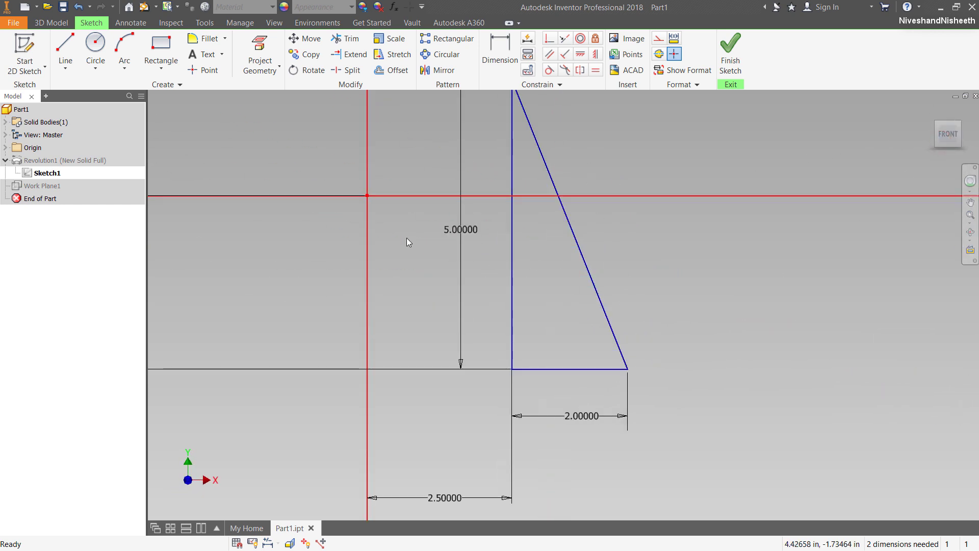
Place a sketch point on the triangle's slanted edge, dimension its height above the base corner as 1.17712 in, and finish the sketch
left_click(193, 71)
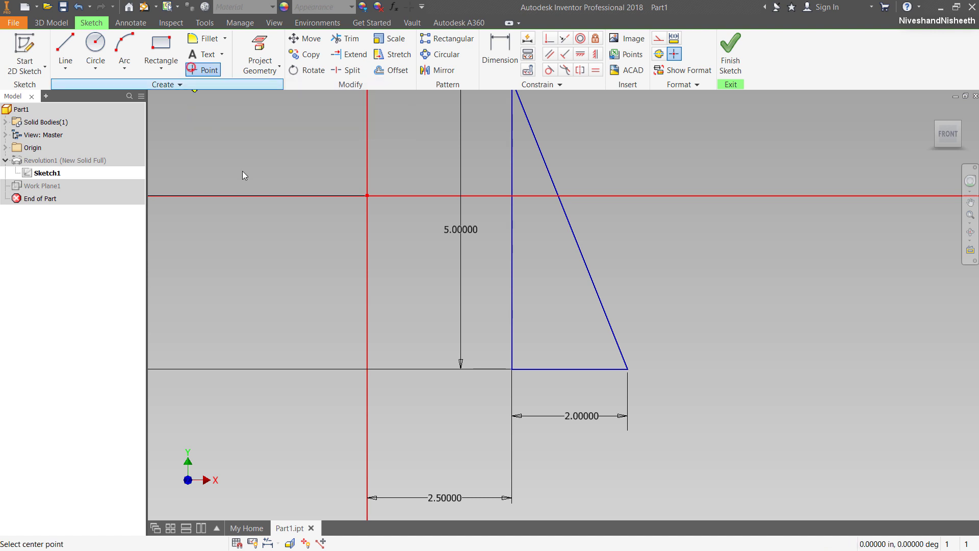
left_click(599, 298)
right_click(632, 238)
left_click(526, 253)
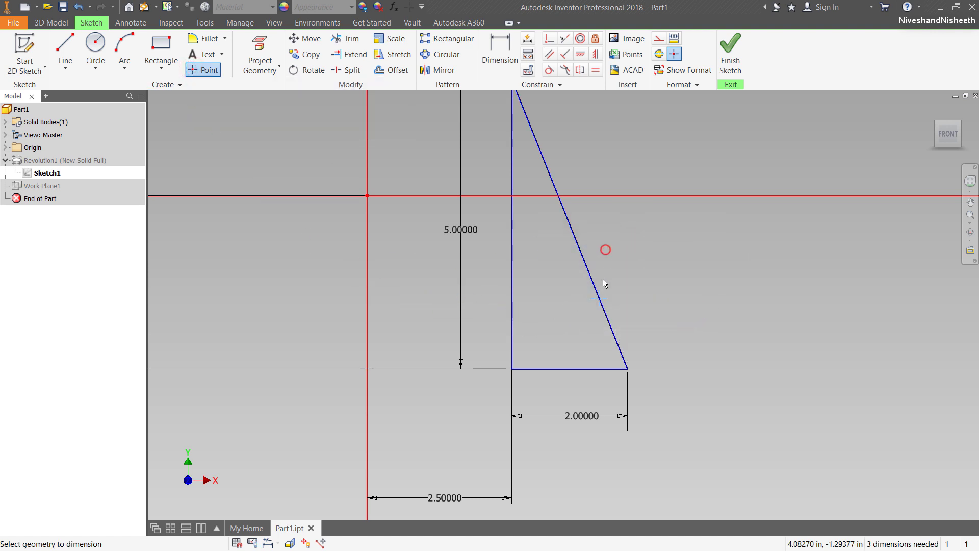
left_click(628, 369)
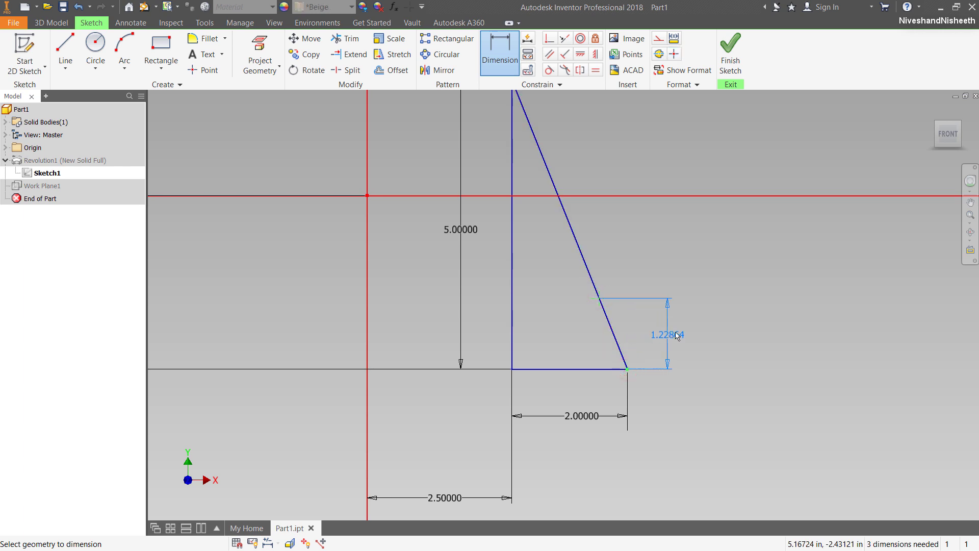
left_click(696, 330)
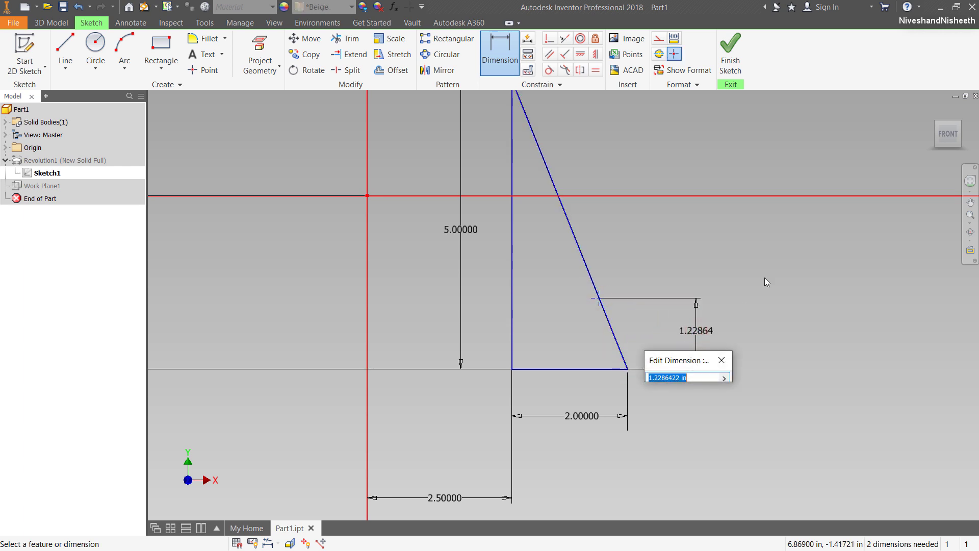
type("1.17712")
key("Return")
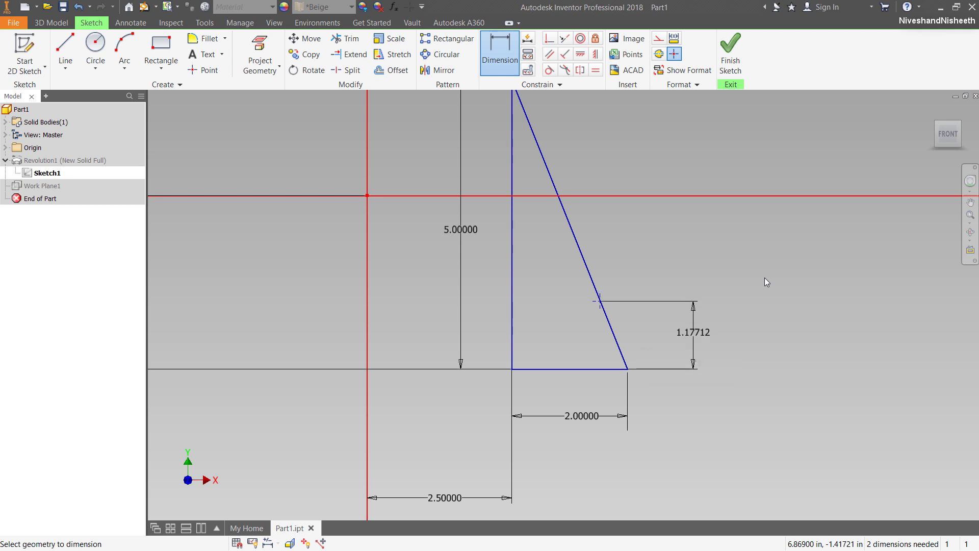
left_click(731, 51)
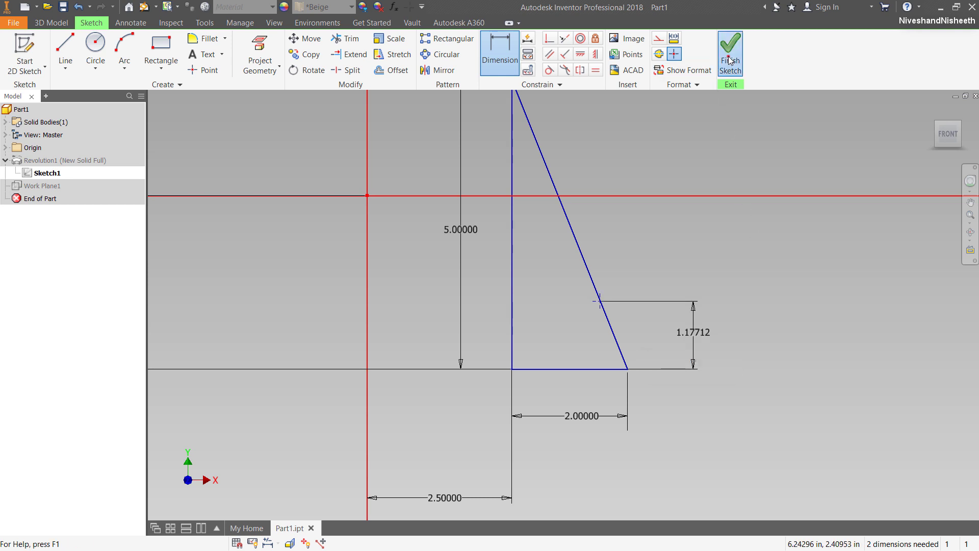
Create a work axis through the new sketch point on the cone's slanted edge, parallel to the origin's Z axis
mouse_move(962, 128)
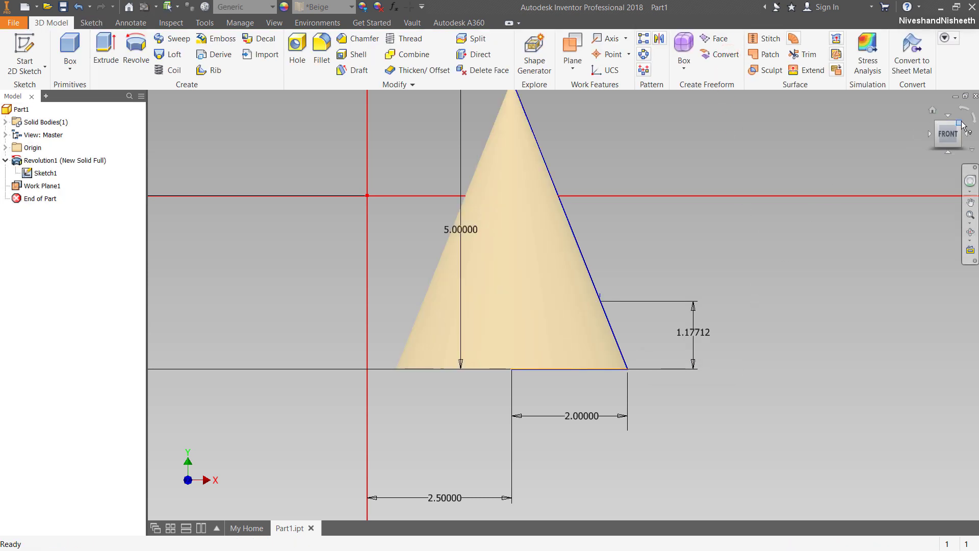
left_click(960, 124)
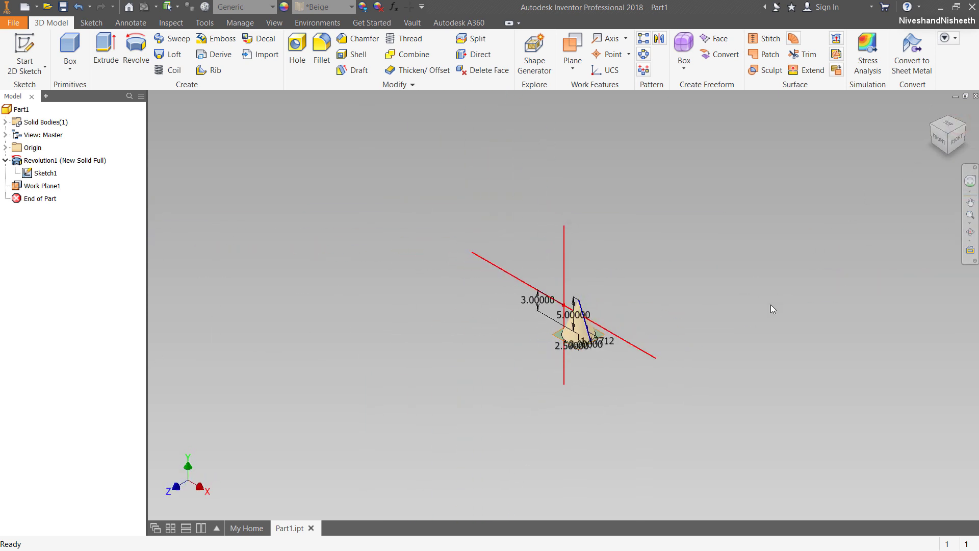
scroll(612, 341, "up", 8)
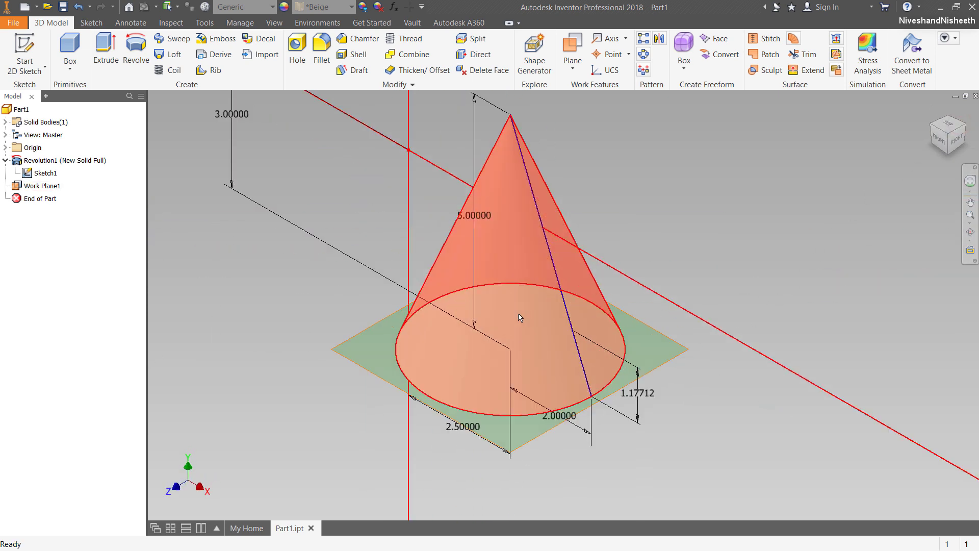
left_click(744, 215)
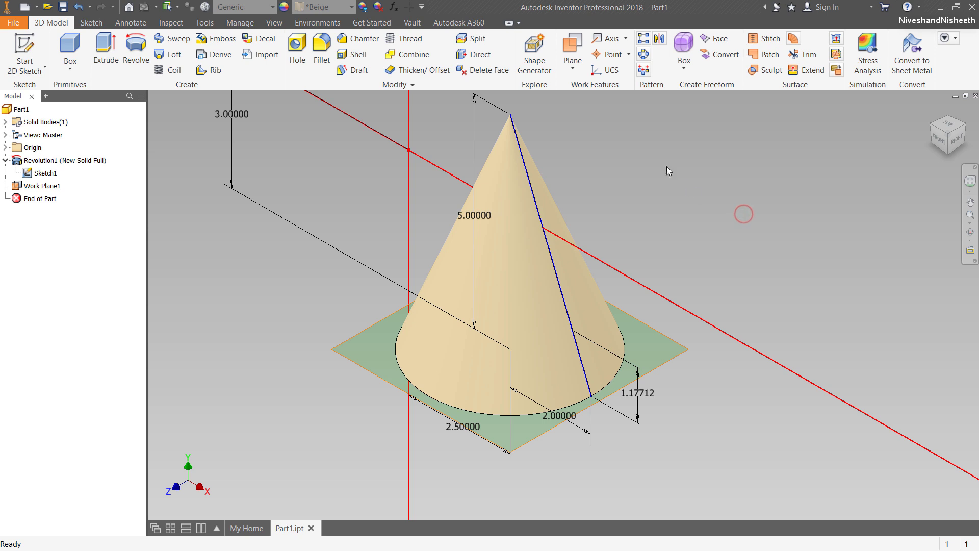
left_click(605, 38)
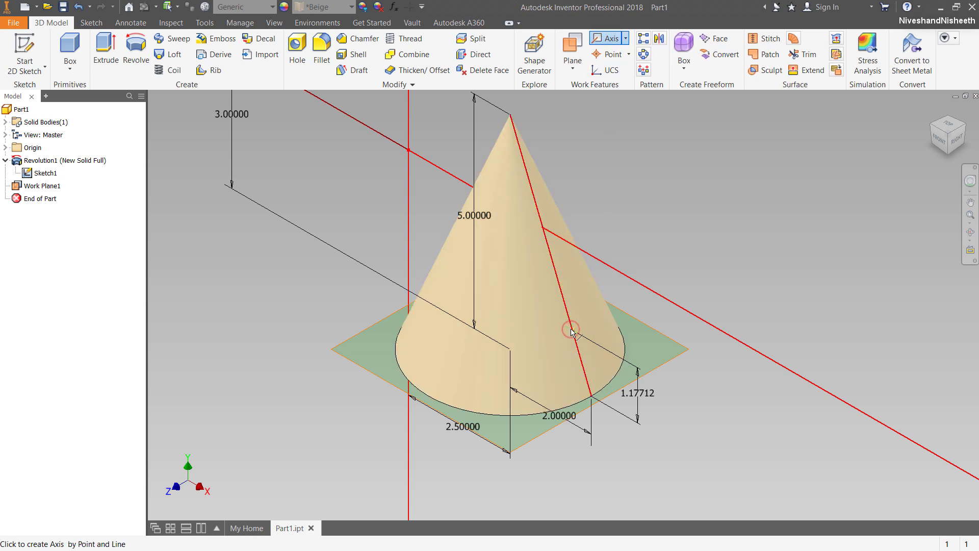
left_click(6, 147)
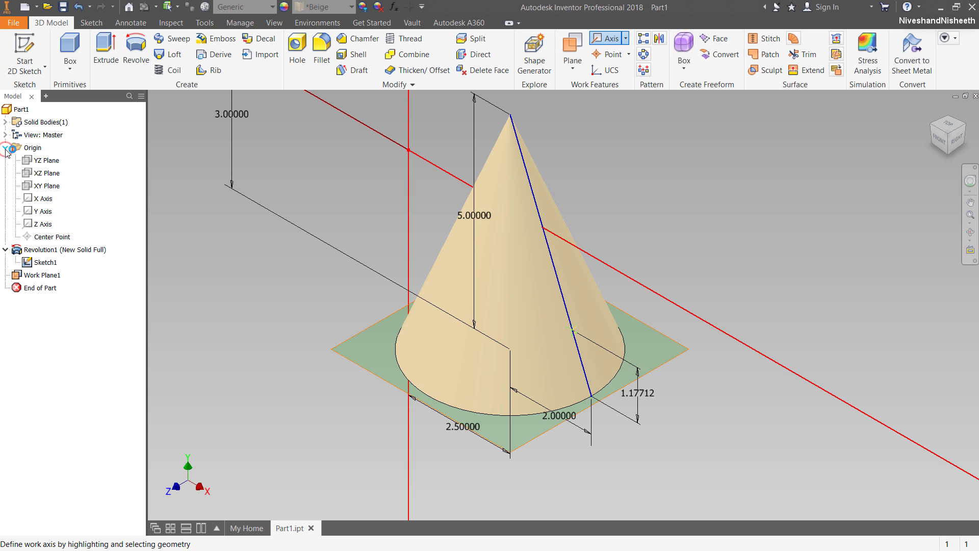
left_click(43, 224)
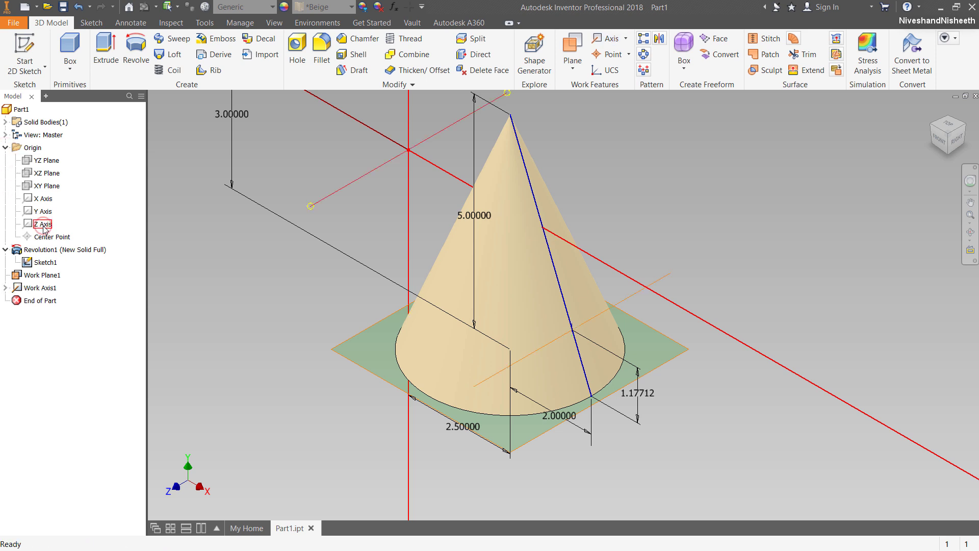
left_click(6, 148)
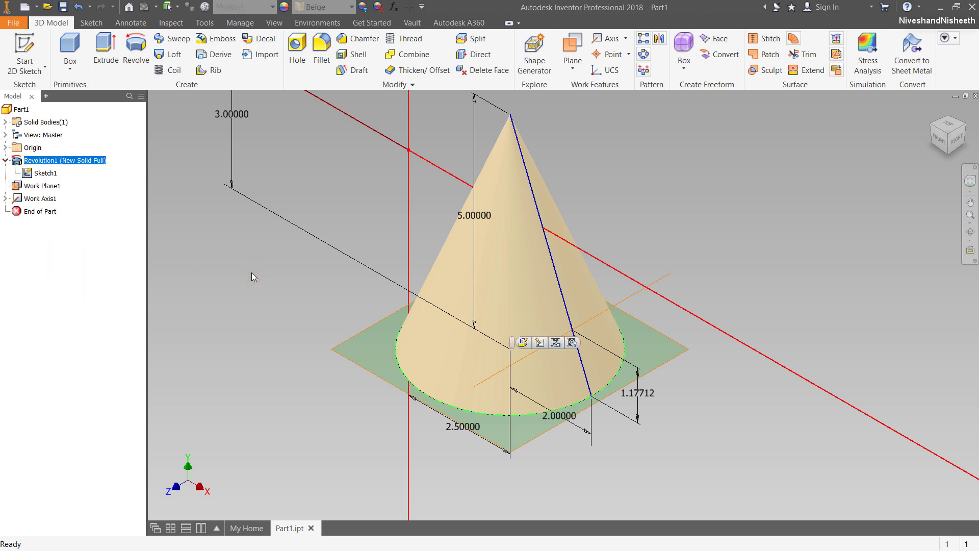
Create a work plane through the new work axis, angled at -33.84714 degrees to the work plane on the cone's base
left_click(572, 51)
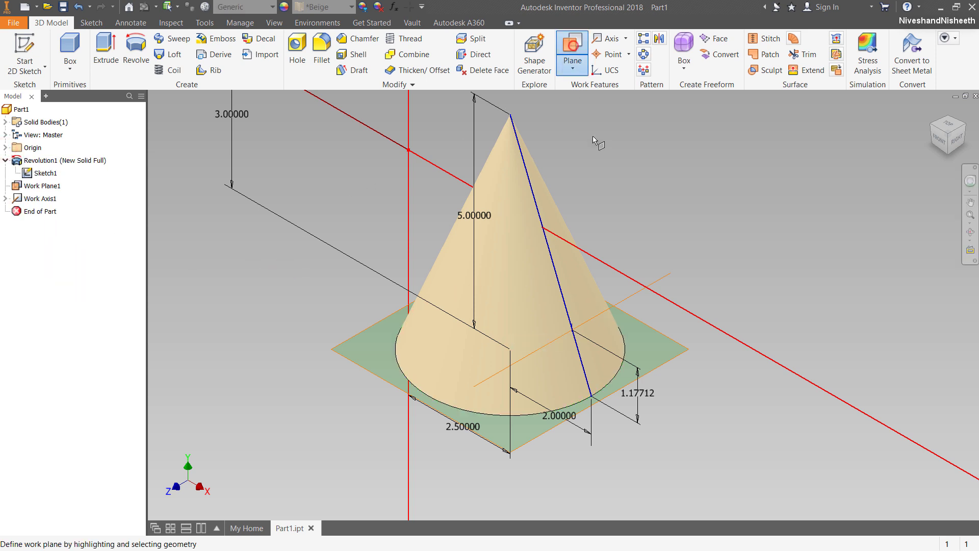
left_click(633, 300)
left_click(363, 368)
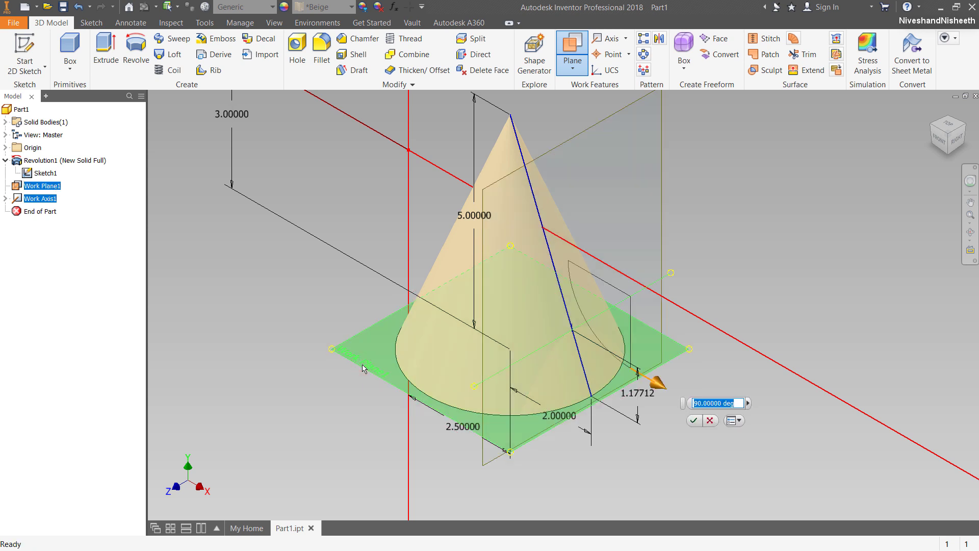
left_click(939, 139)
scroll(584, 326, "up", 5)
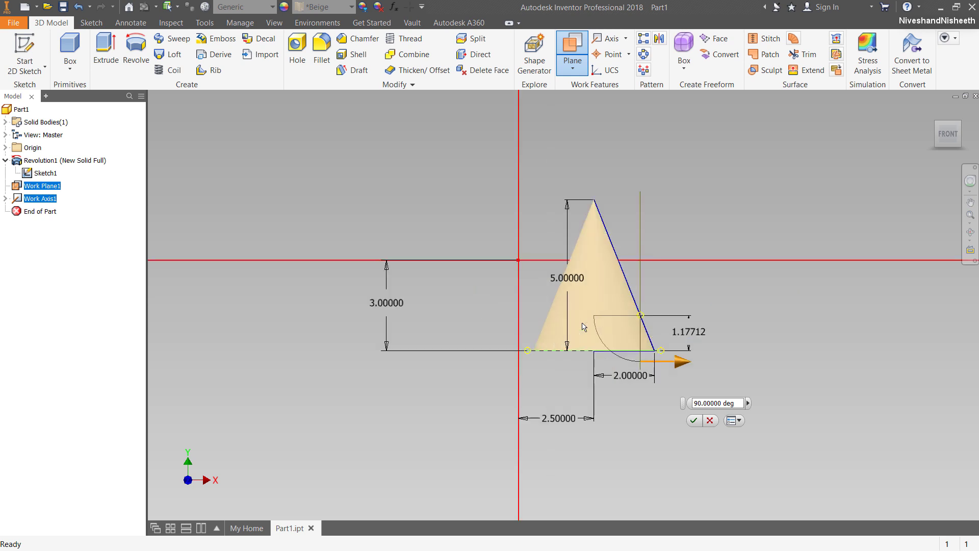
mouse_move(655, 434)
left_mouse_down()
mouse_move(694, 393)
mouse_move(607, 428)
mouse_move(541, 392)
mouse_move(492, 333)
mouse_move(432, 299)
left_mouse_up()
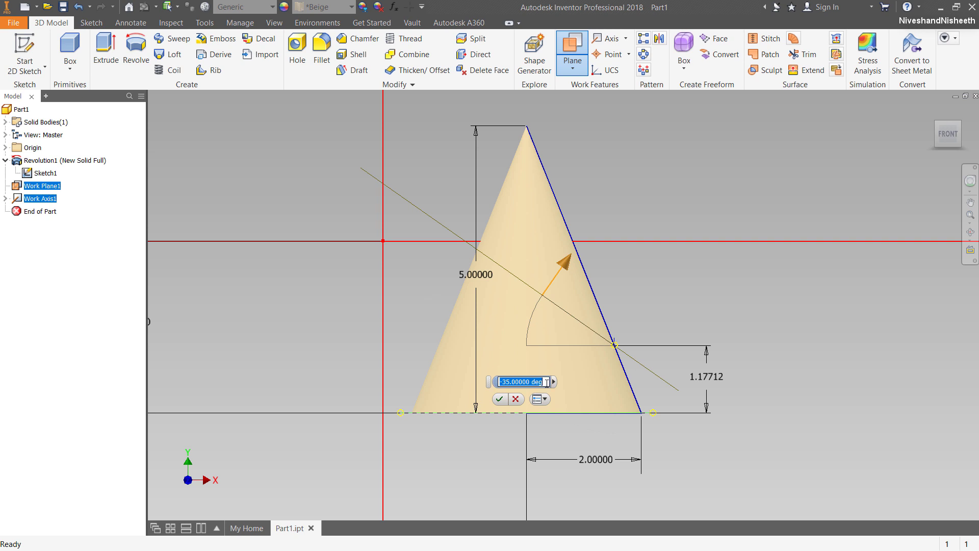
type("-33.")
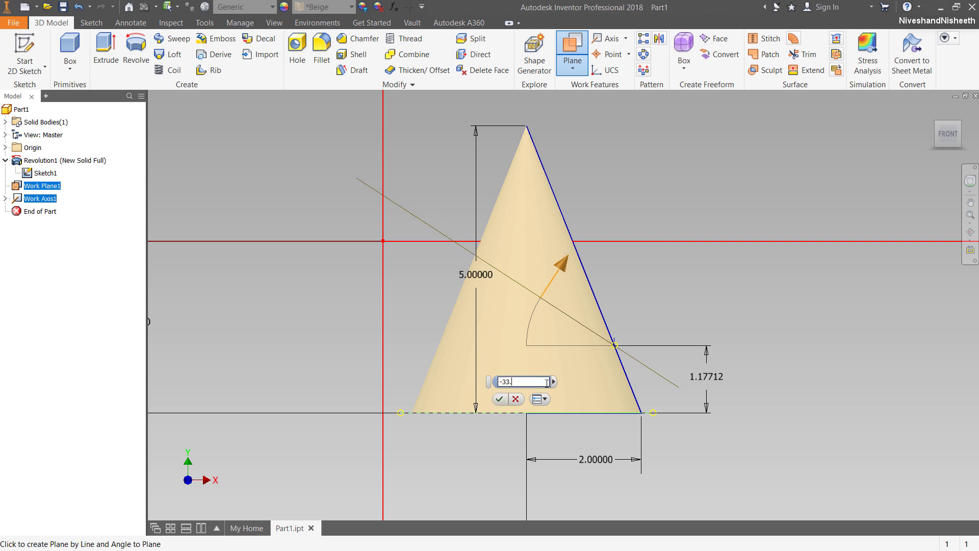
type("84714")
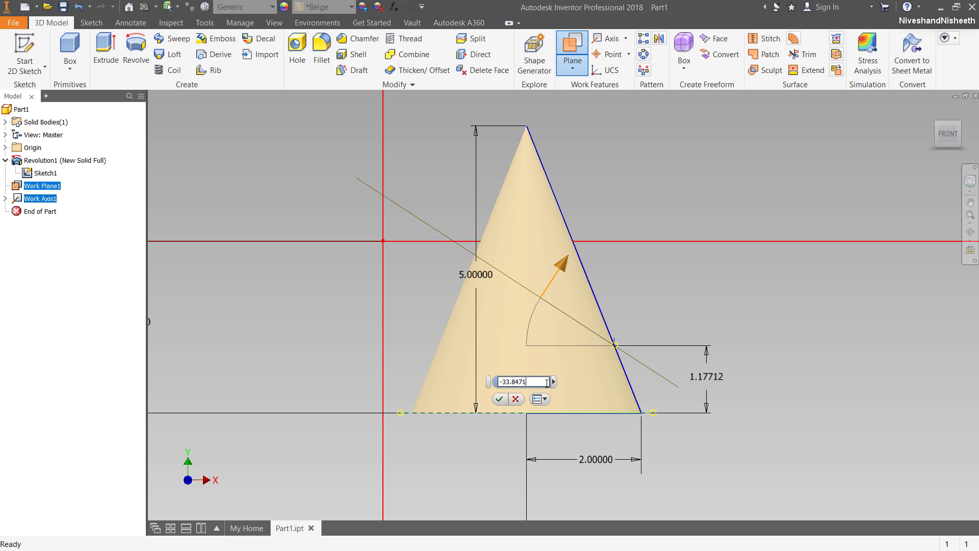
left_click(502, 399)
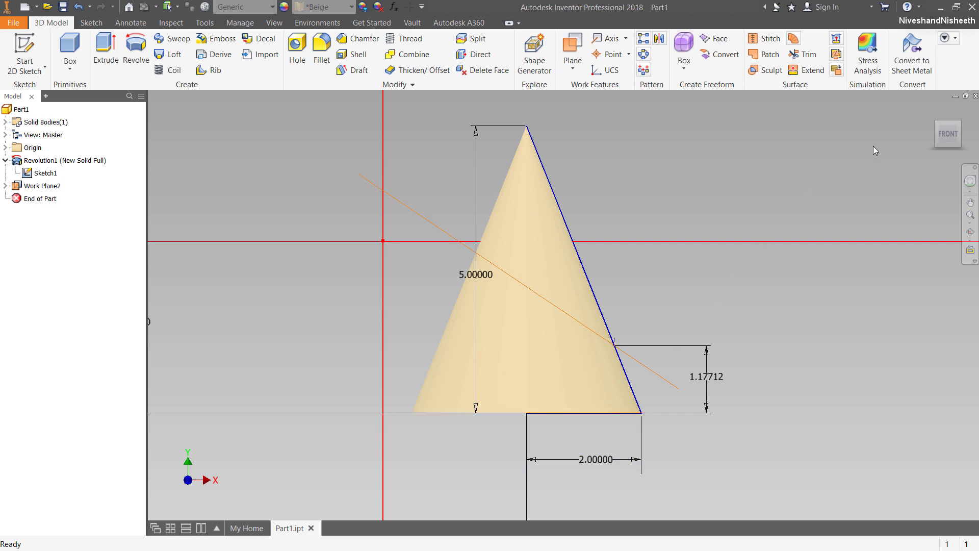
Hide the dimensions of Sketch1 under the cone's revolution feature while keeping the sketch itself shown
left_click(970, 232)
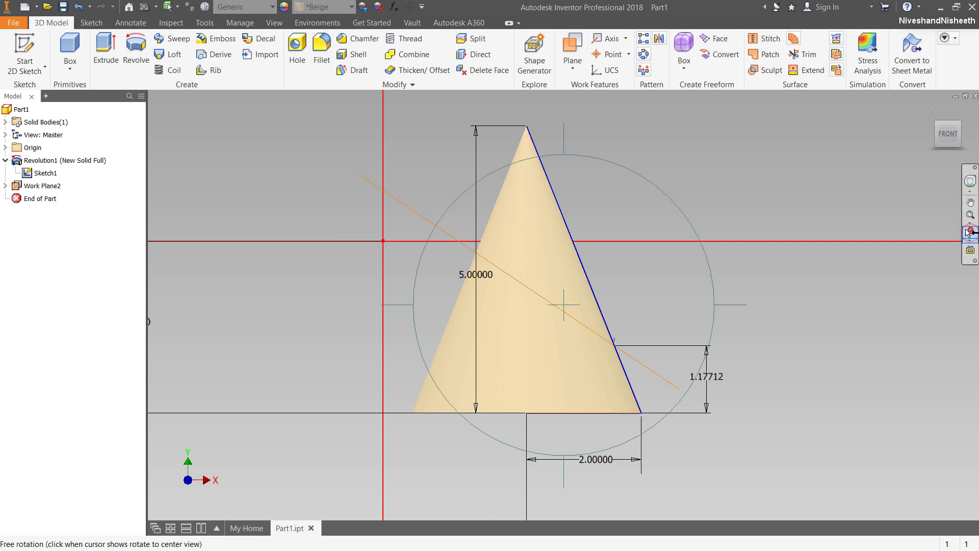
left_click_drag(498, 333, 471, 374)
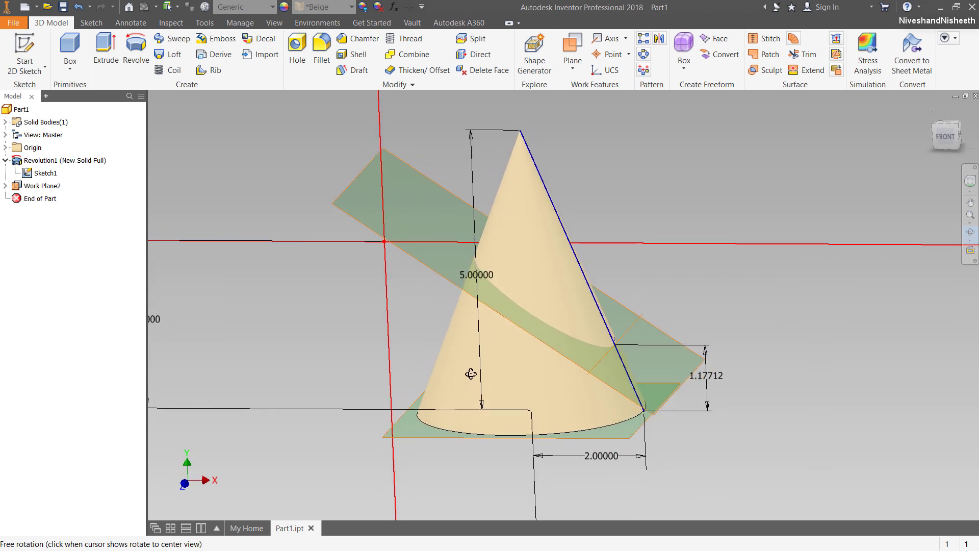
right_click(573, 279)
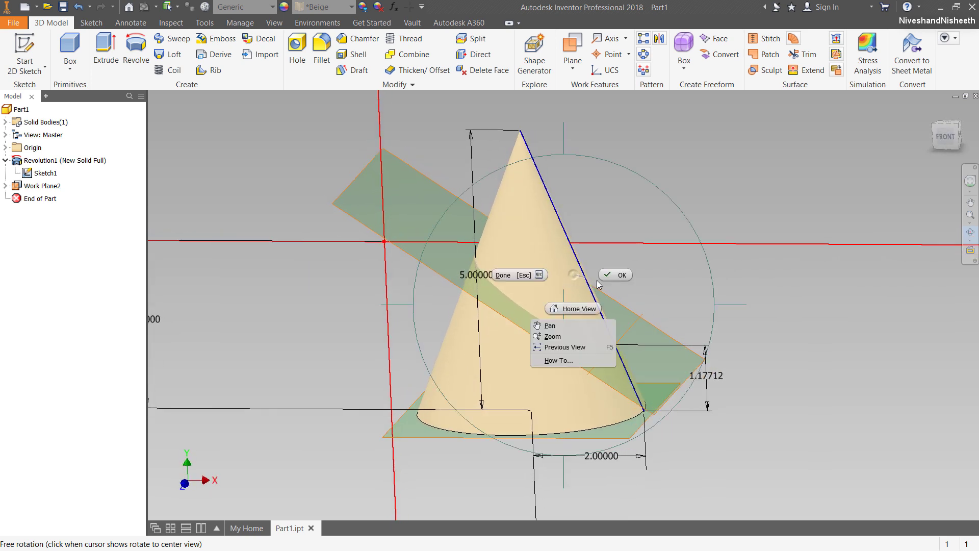
left_click(586, 308)
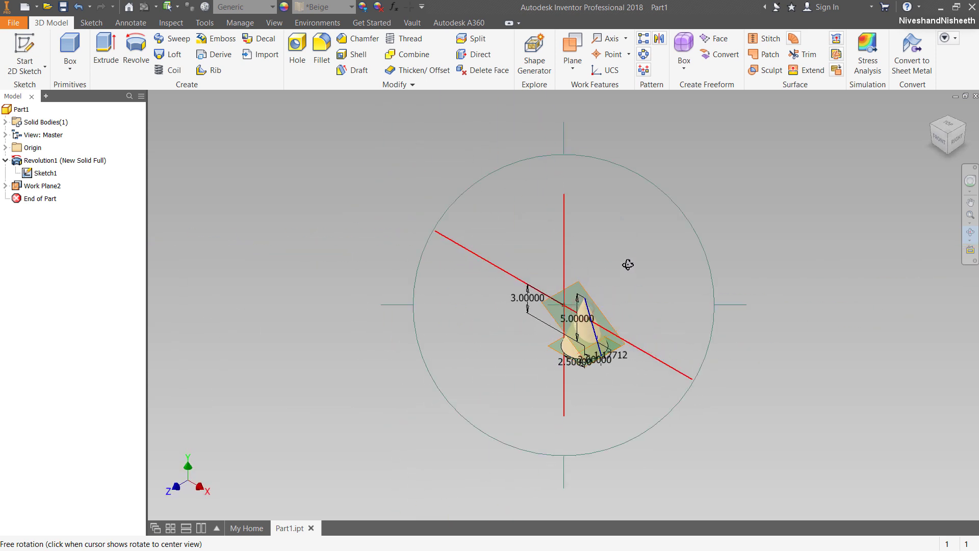
right_click(632, 263)
left_click(668, 261)
scroll(669, 262, "up", 5)
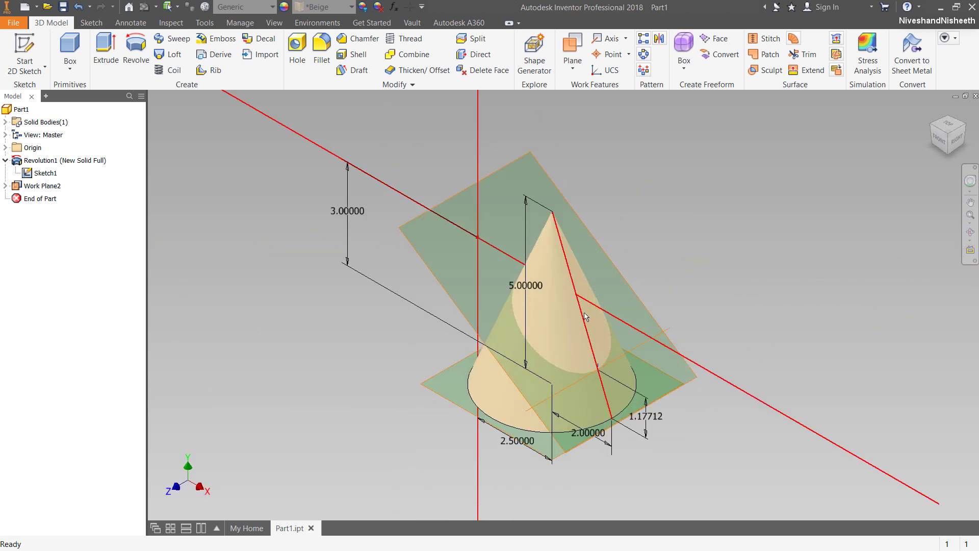
left_click(42, 173)
right_click(40, 172)
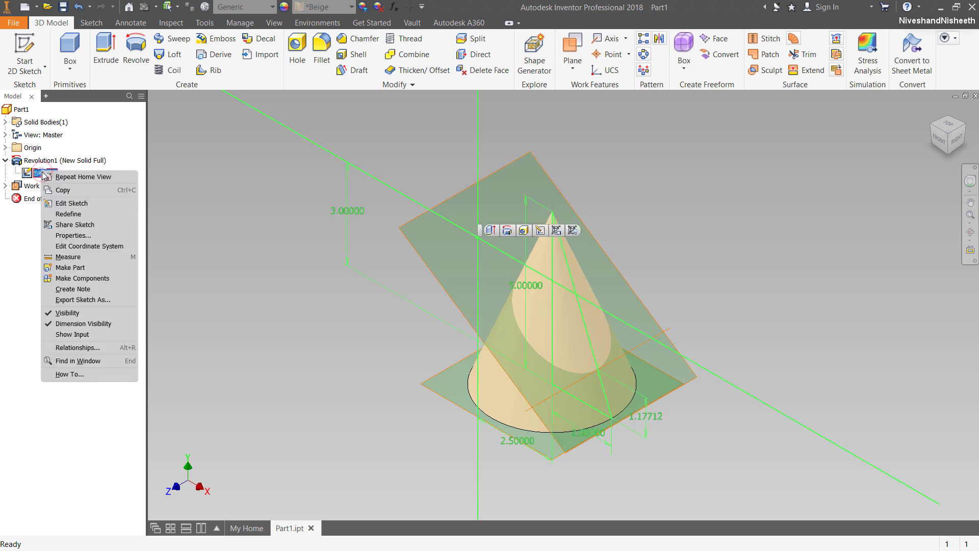
left_click(67, 324)
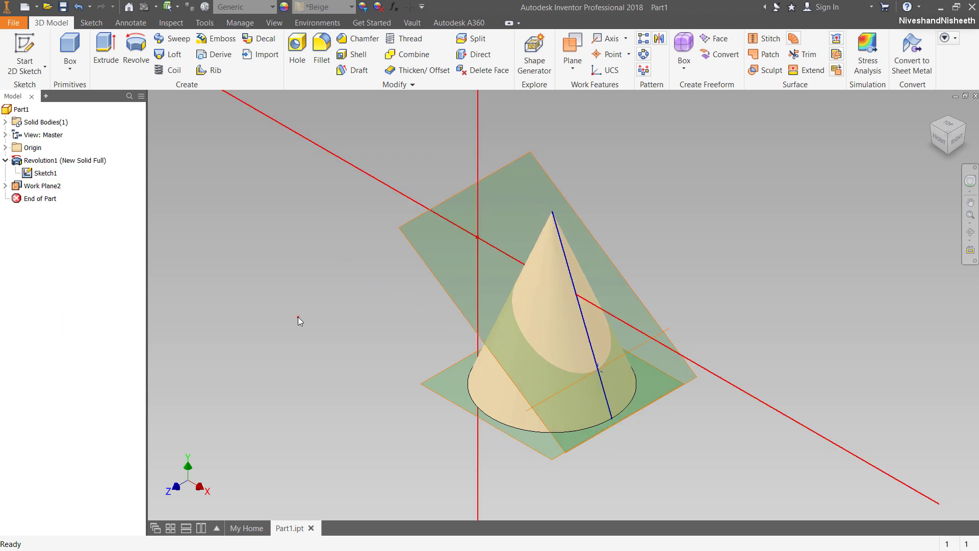
Measure the angle between the inclined work plane and the base work plane, with the angle precision set to five decimal places
scroll(461, 370, "up", 3)
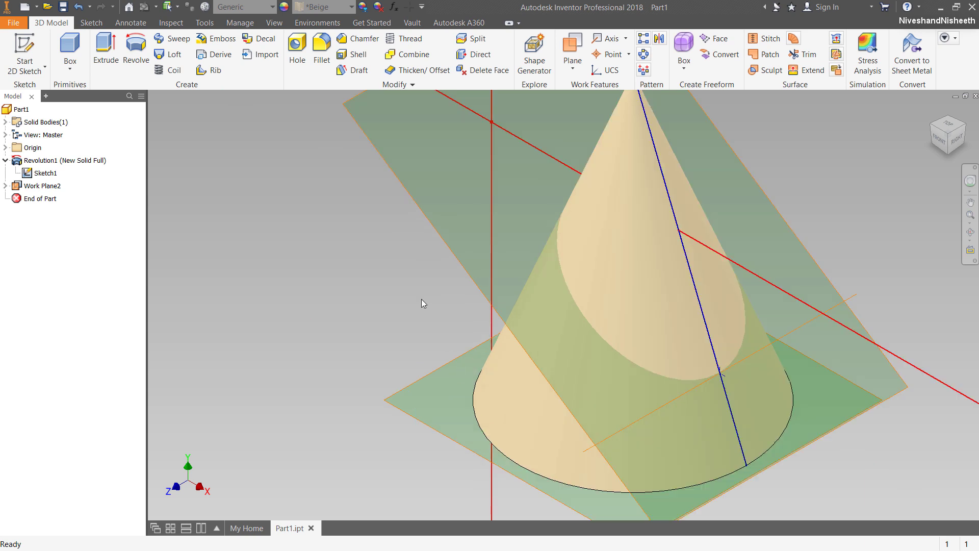
right_click(234, 164)
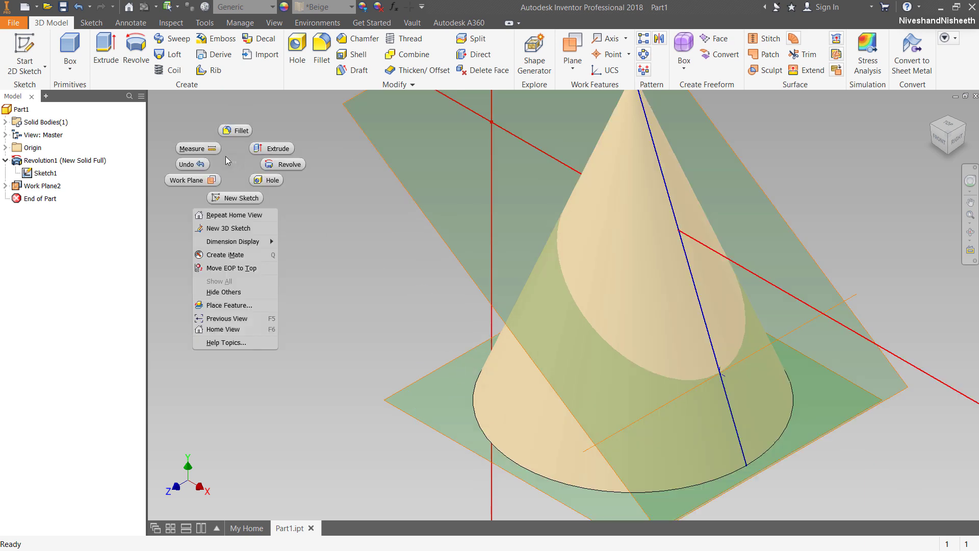
left_click(212, 149)
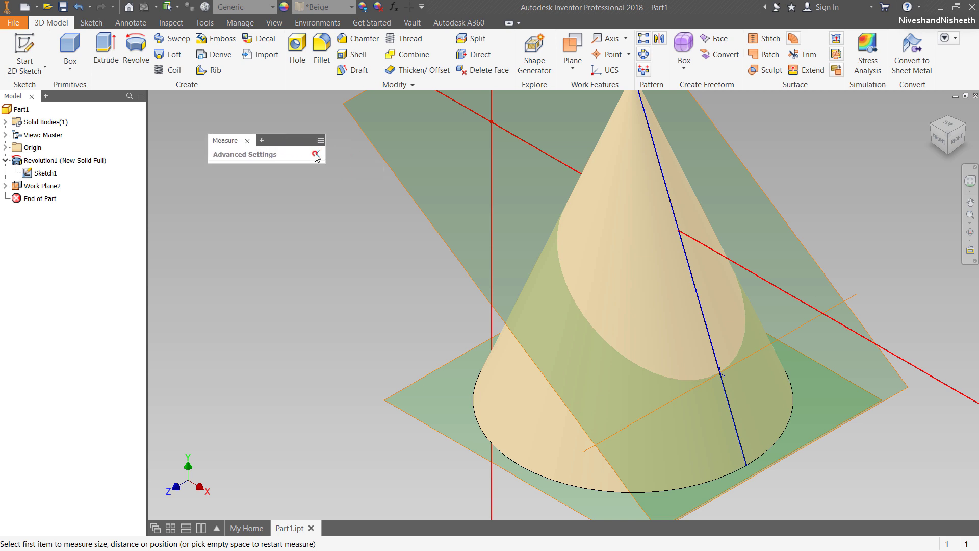
left_click(316, 154)
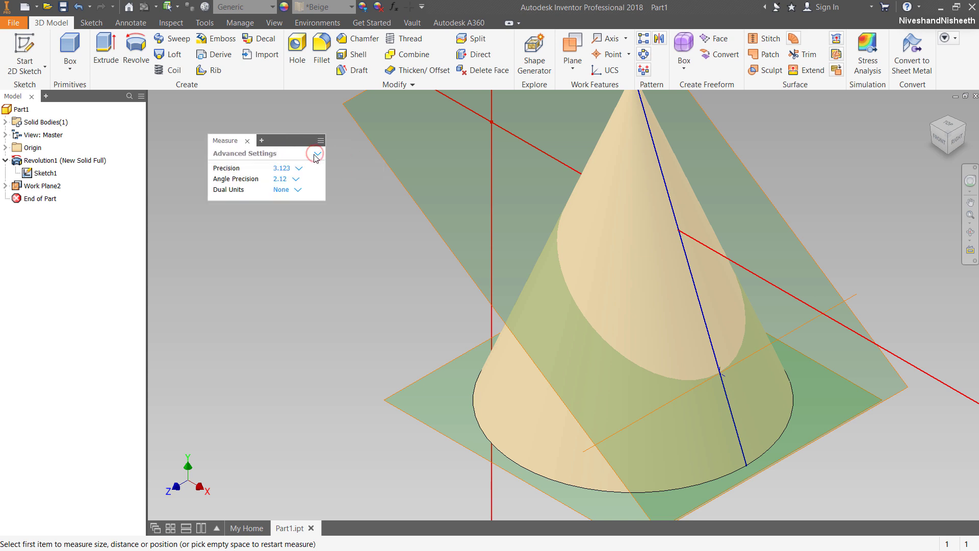
left_click(297, 180)
left_click(293, 244)
left_click(443, 245)
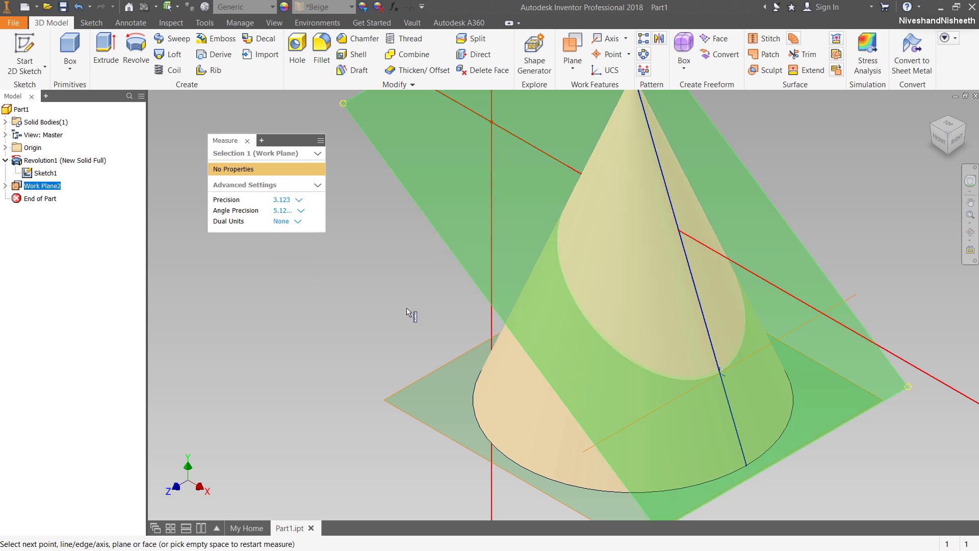
left_click(411, 418)
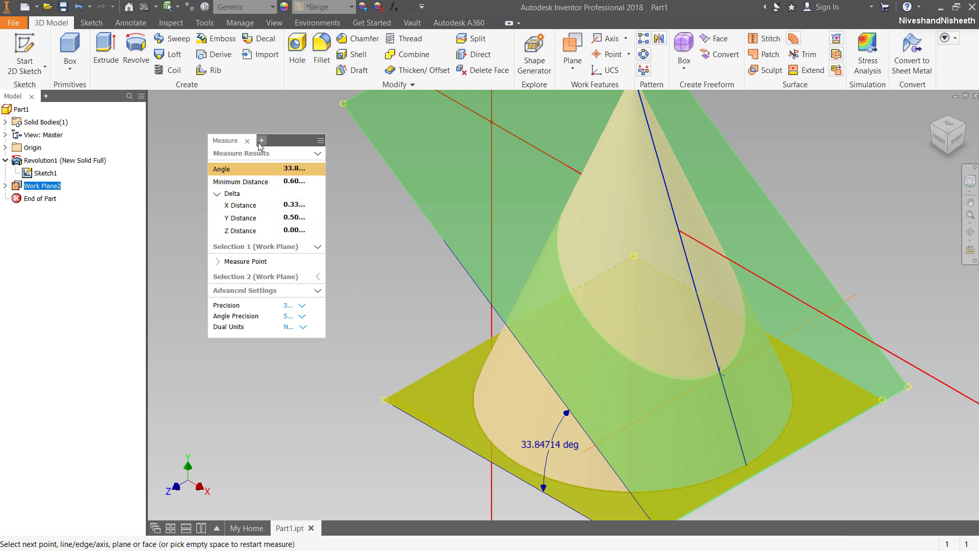
left_click(247, 141)
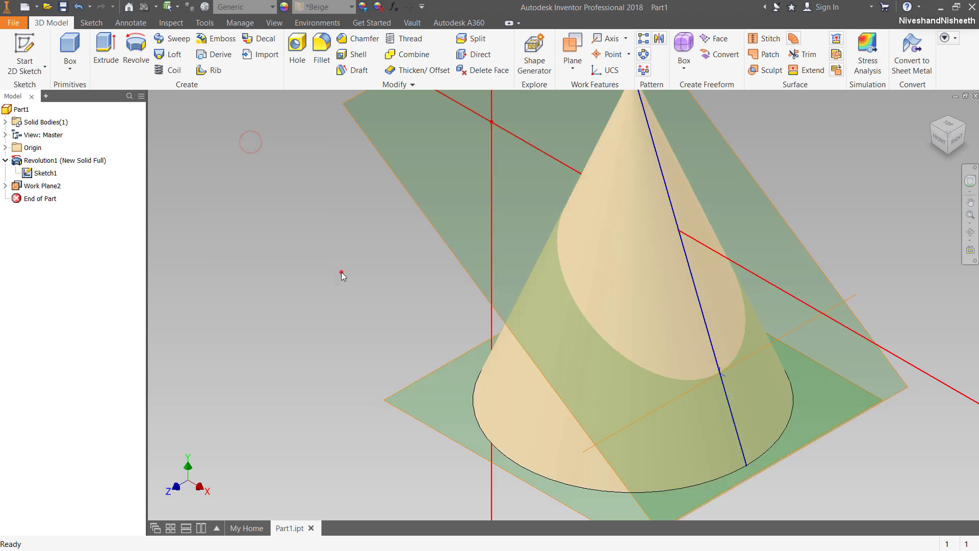
Split the cone with the inclined work plane using the Trim Solid option, removing the portion above the plane
left_click(972, 217)
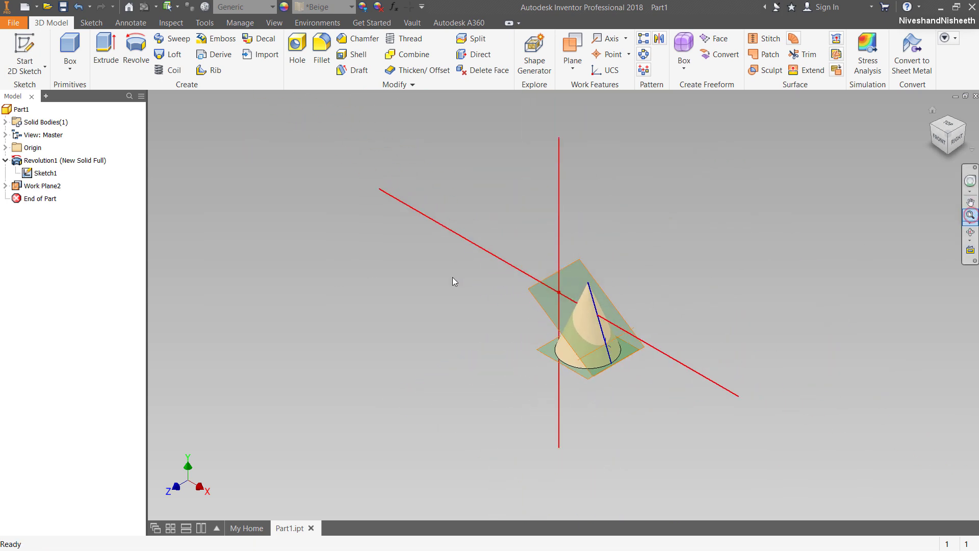
scroll(565, 324, "up", 3)
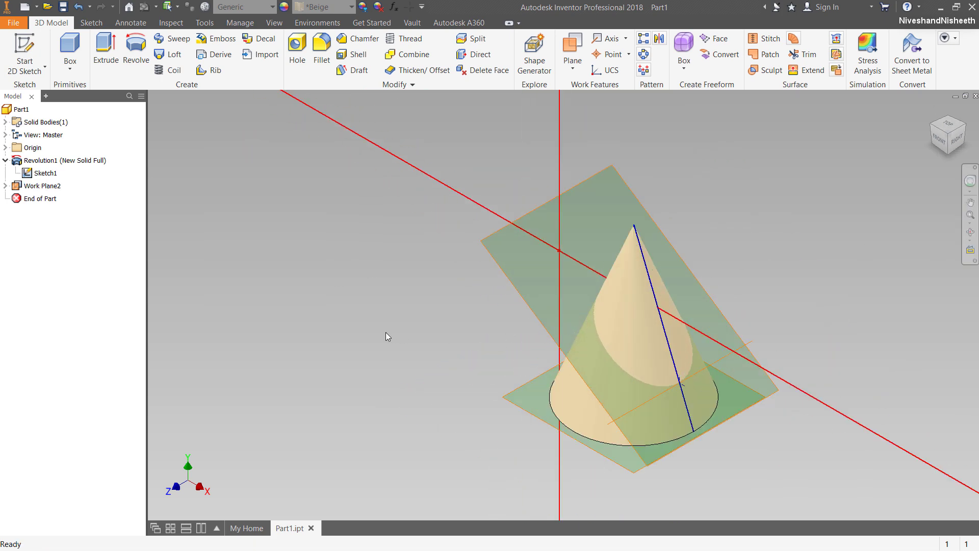
left_click(356, 223)
left_click(777, 422)
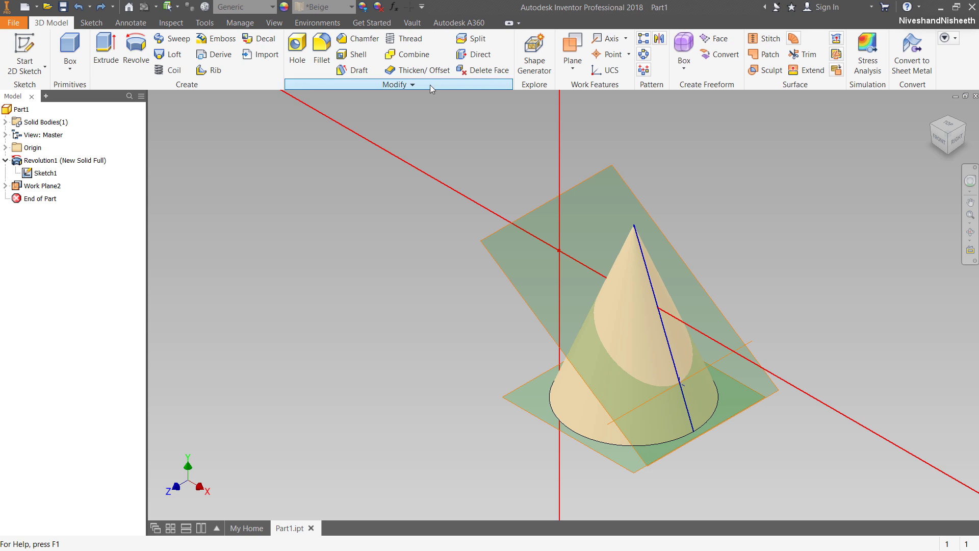
left_click(472, 40)
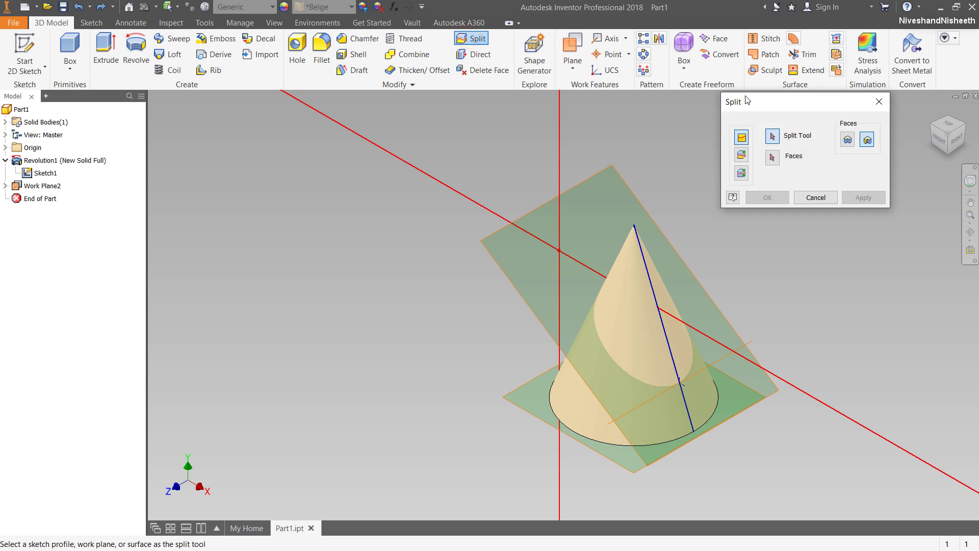
left_click(742, 157)
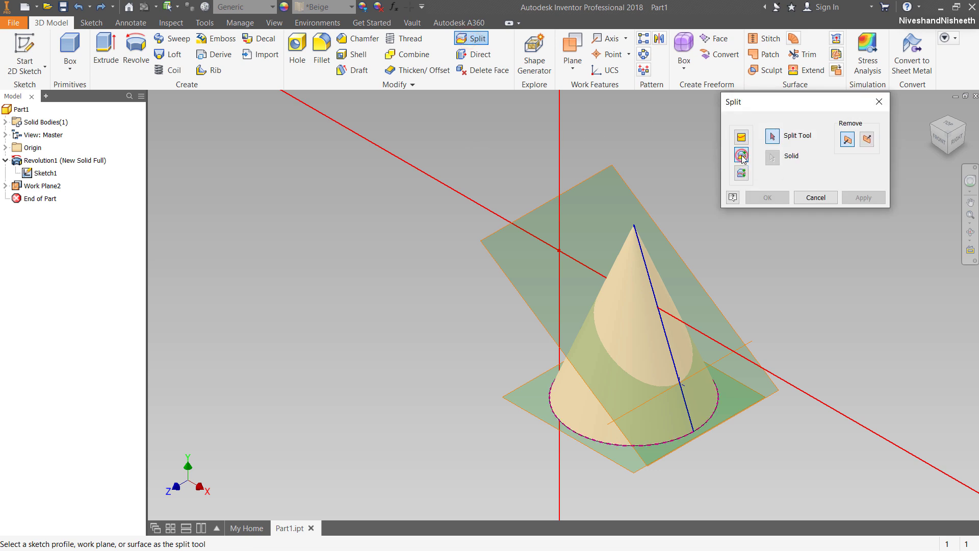
left_click(646, 214)
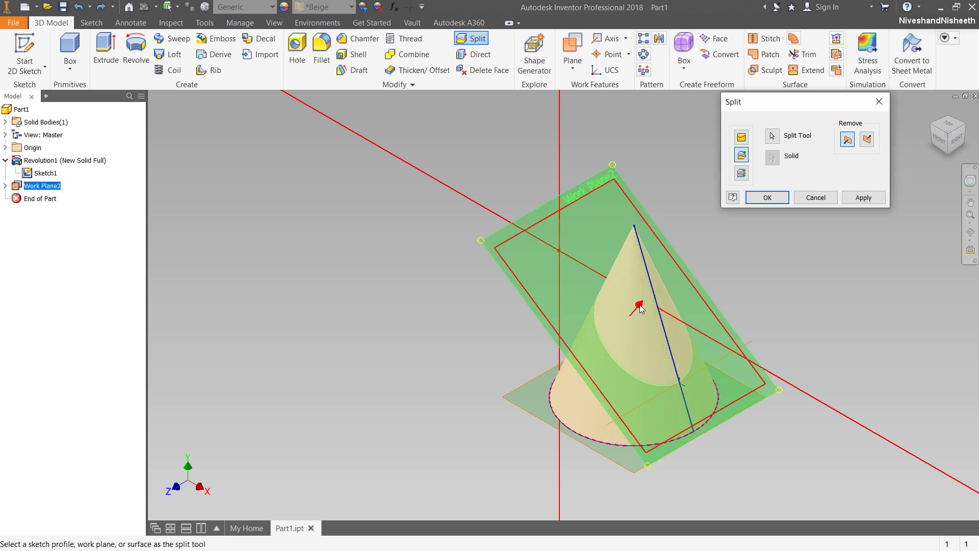
left_click(767, 197)
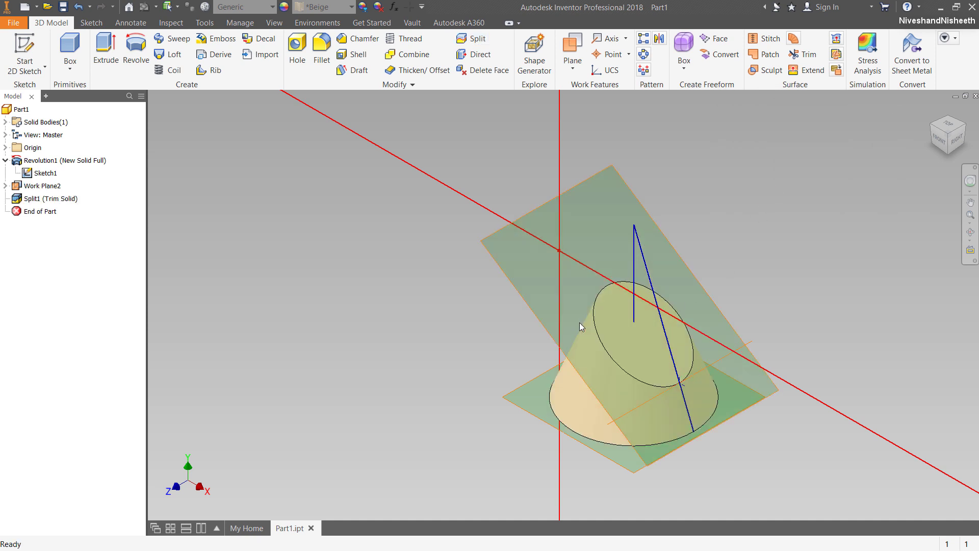
Hide Sketch1 under the cone's revolution feature
scroll(580, 328, "down", 2)
scroll(696, 358, "up", 3)
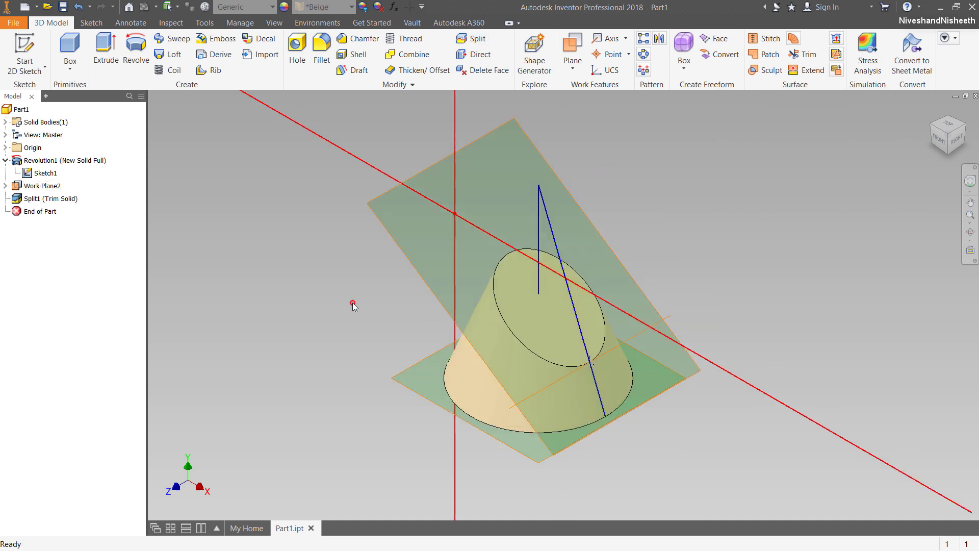
right_click(44, 173)
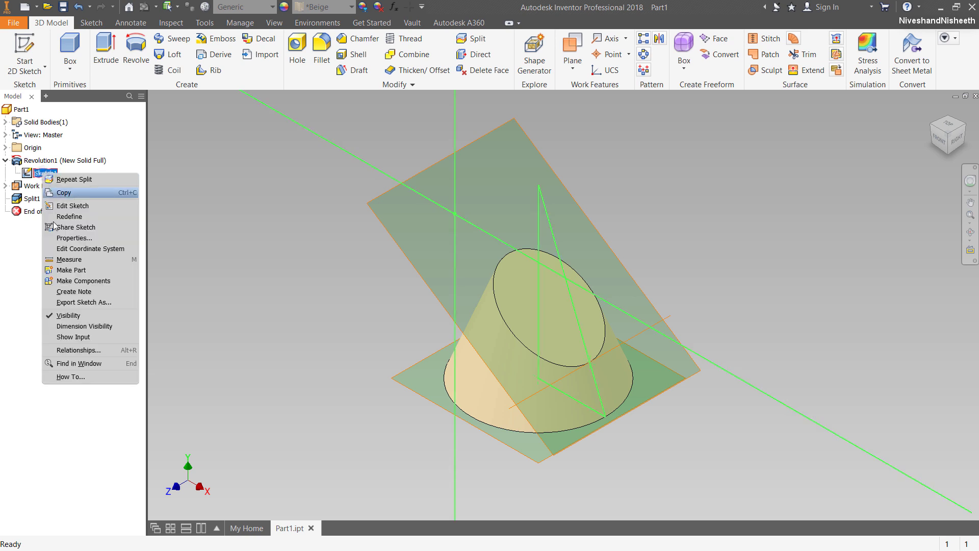
left_click(68, 316)
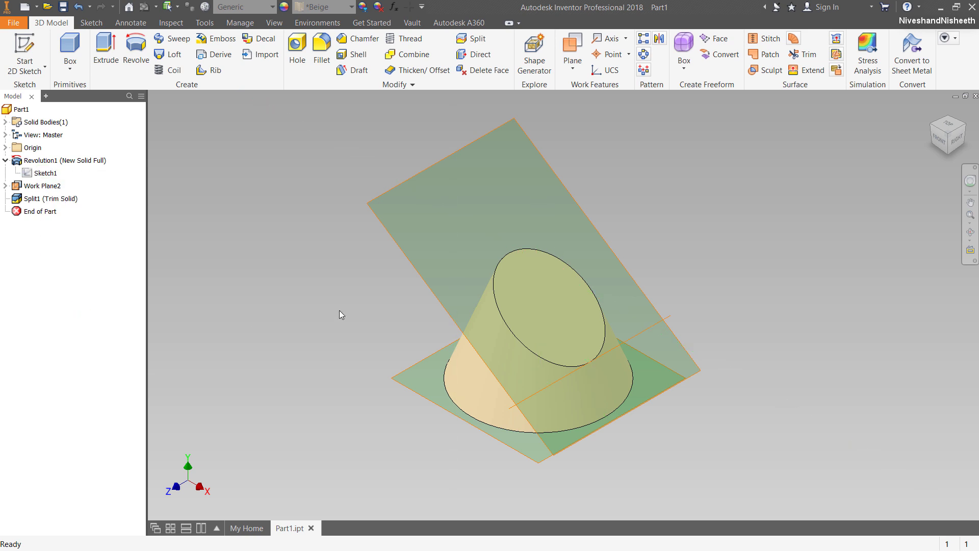
Start a 2D sketch on the inclined work plane and project the origin's XY plane and the truncated cone's cut edges into it
left_click(30, 51)
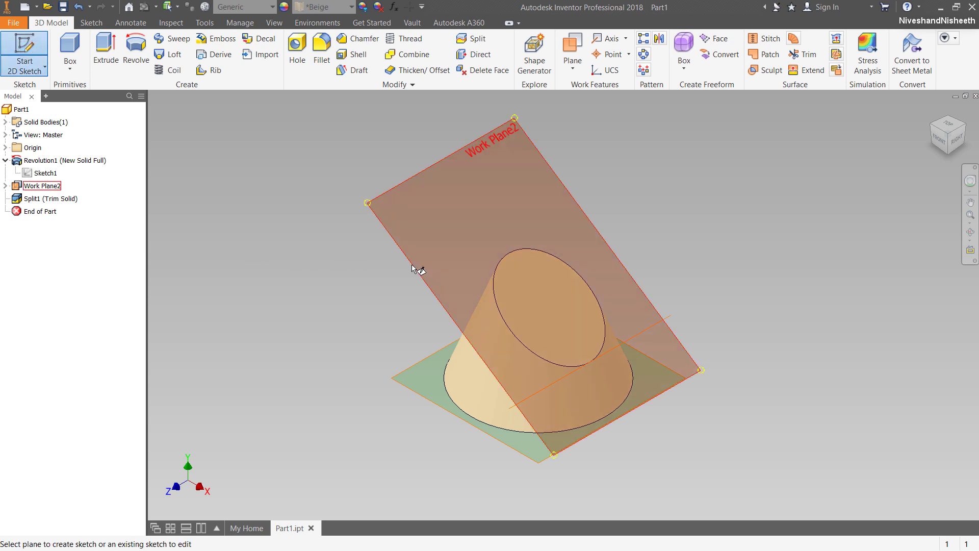
left_click(412, 266)
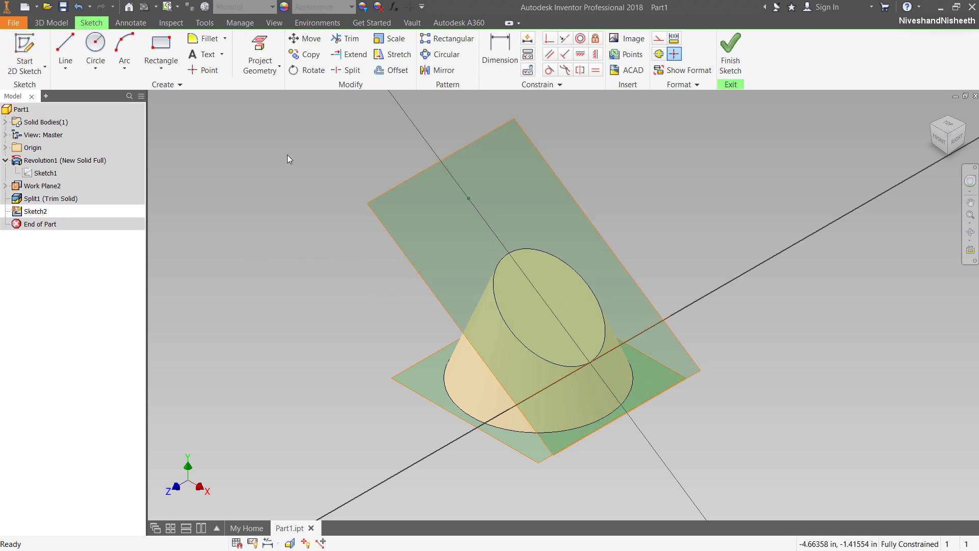
left_click(259, 44)
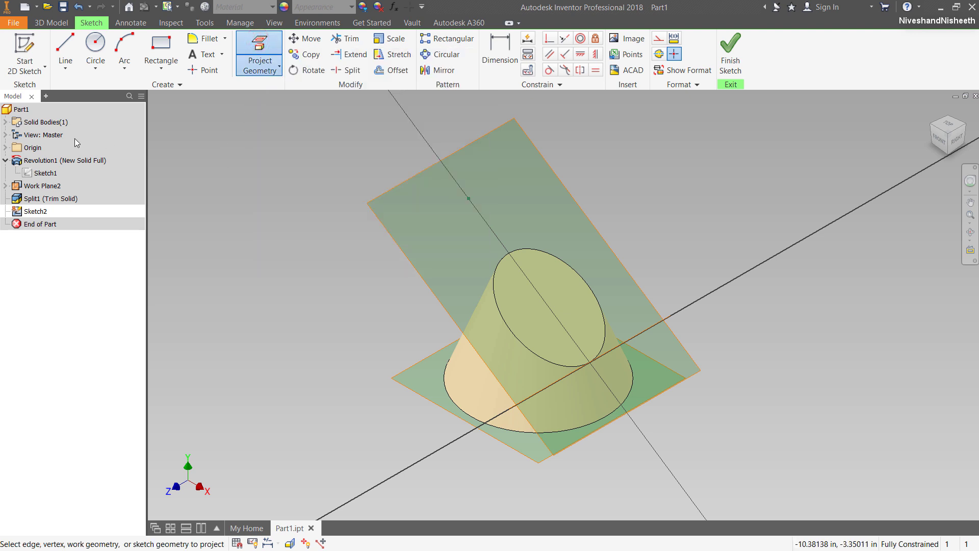
left_click(6, 147)
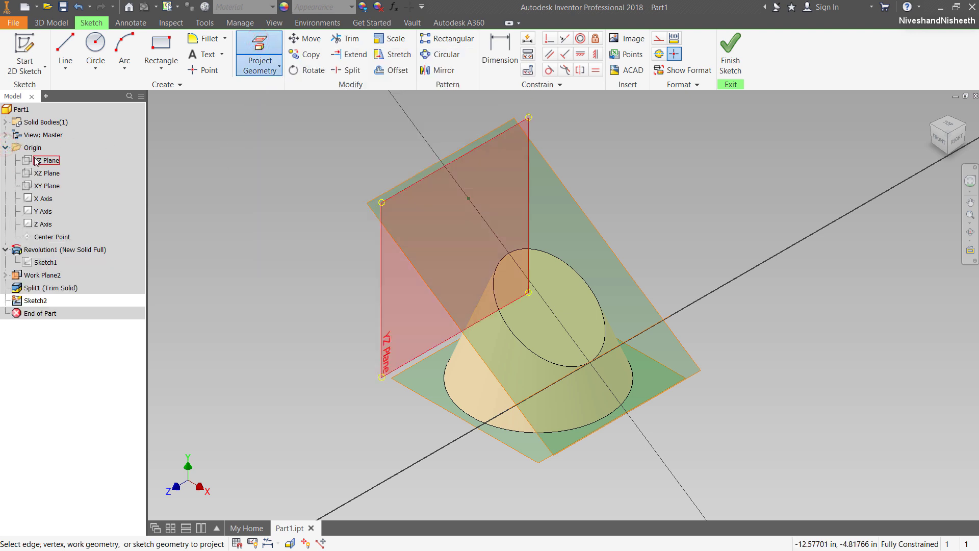
left_click(51, 187)
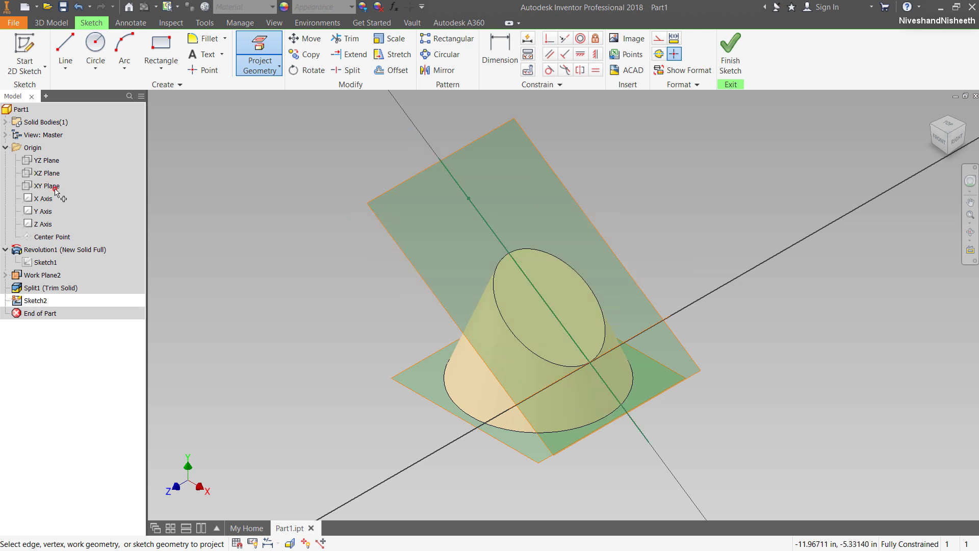
left_click(6, 148)
right_click(297, 149)
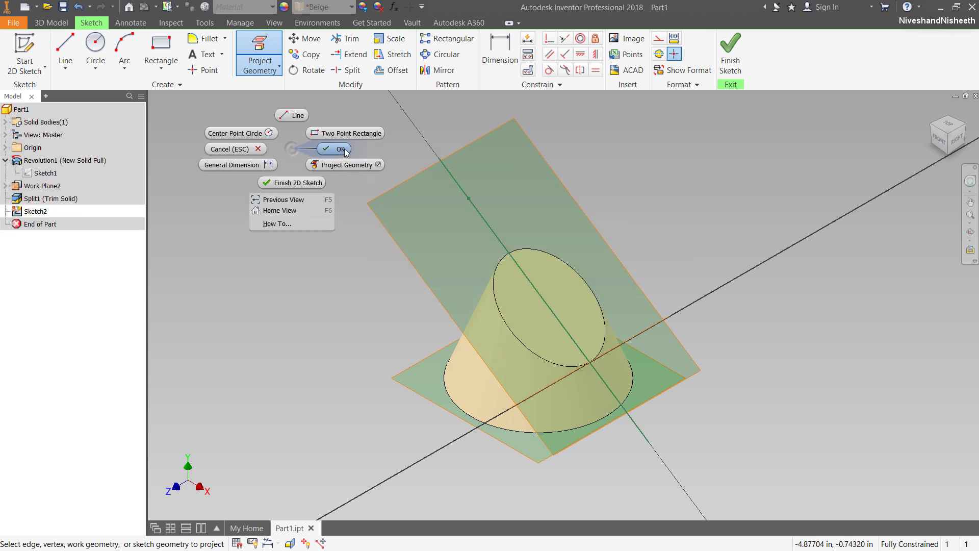
left_click(346, 152)
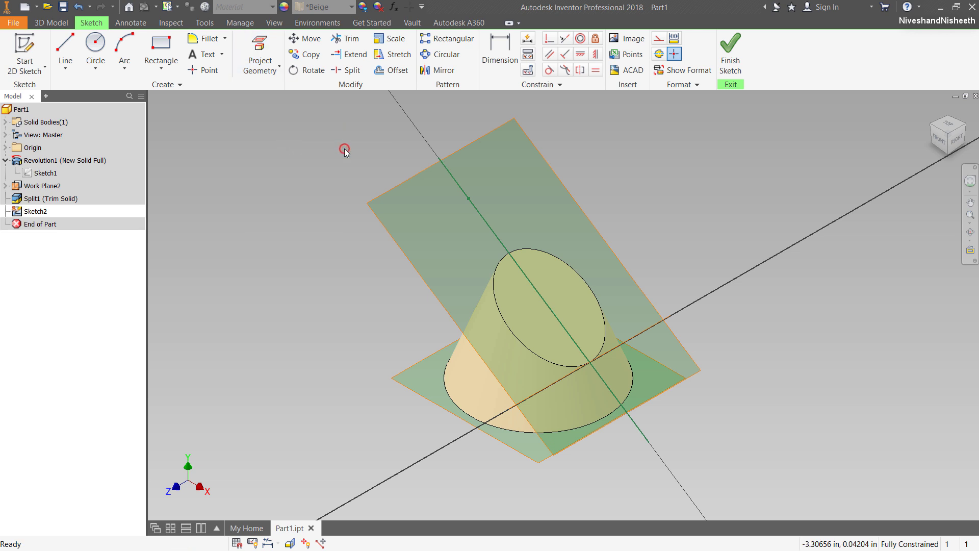
left_click(276, 73)
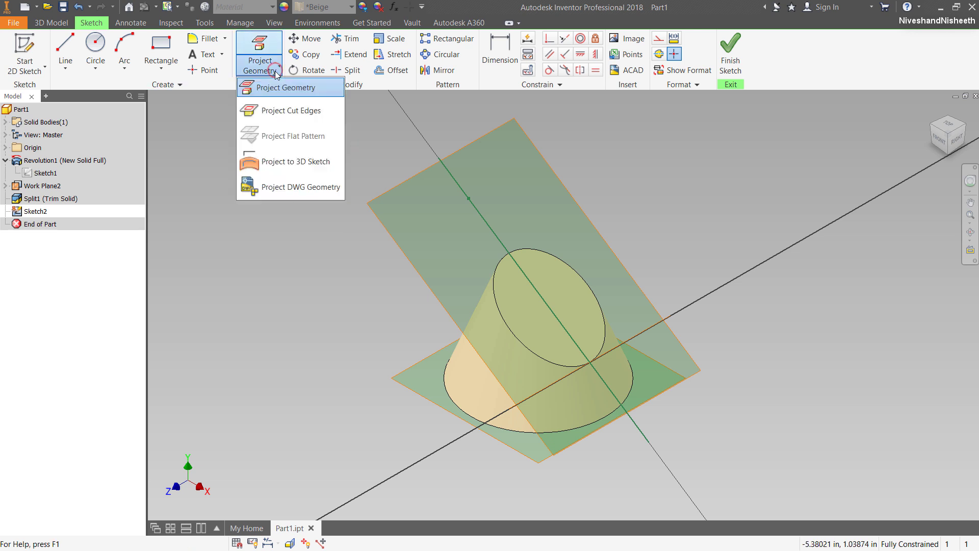
left_click(287, 112)
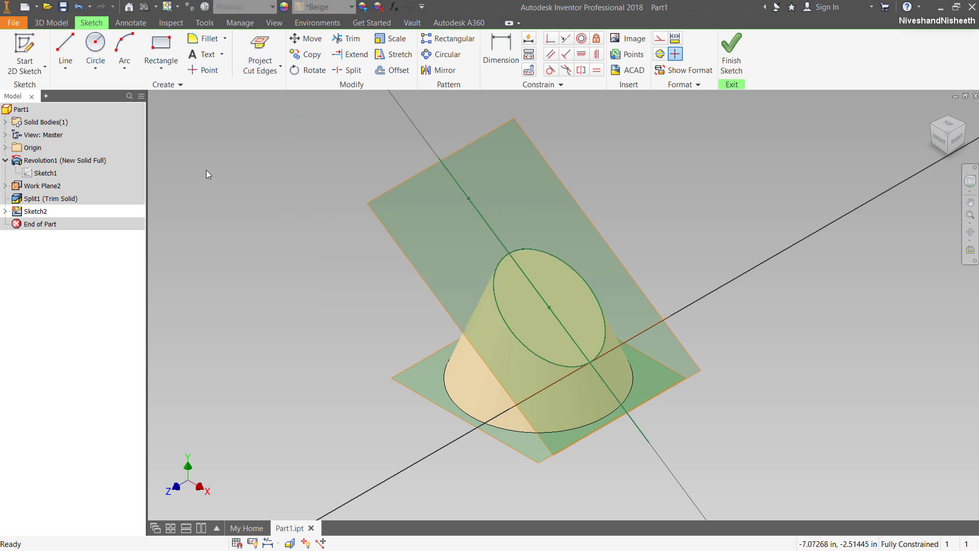
Sketch a line across the elliptical section, extending past its edge on both sides near the ellipse's centre
left_click(66, 45)
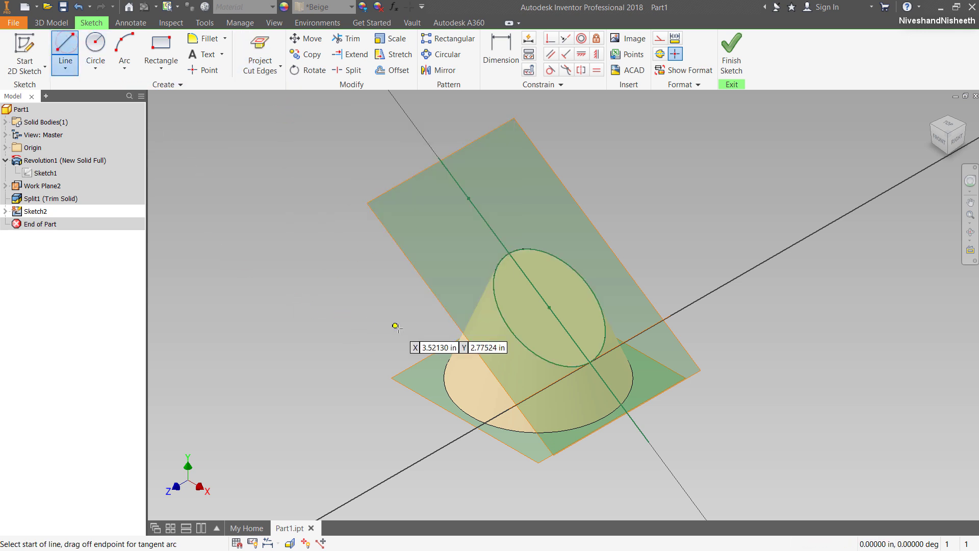
left_click(493, 334)
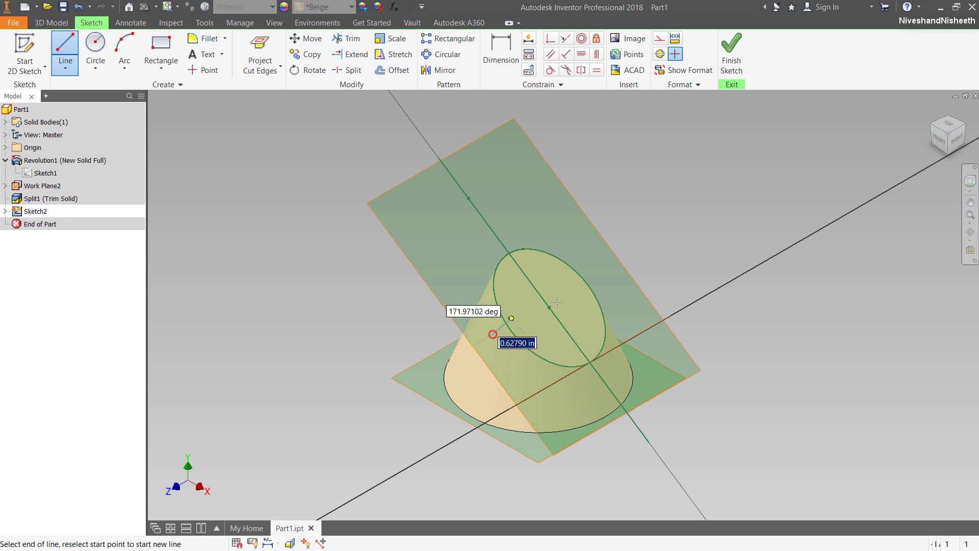
left_click(677, 222)
key("Escape")
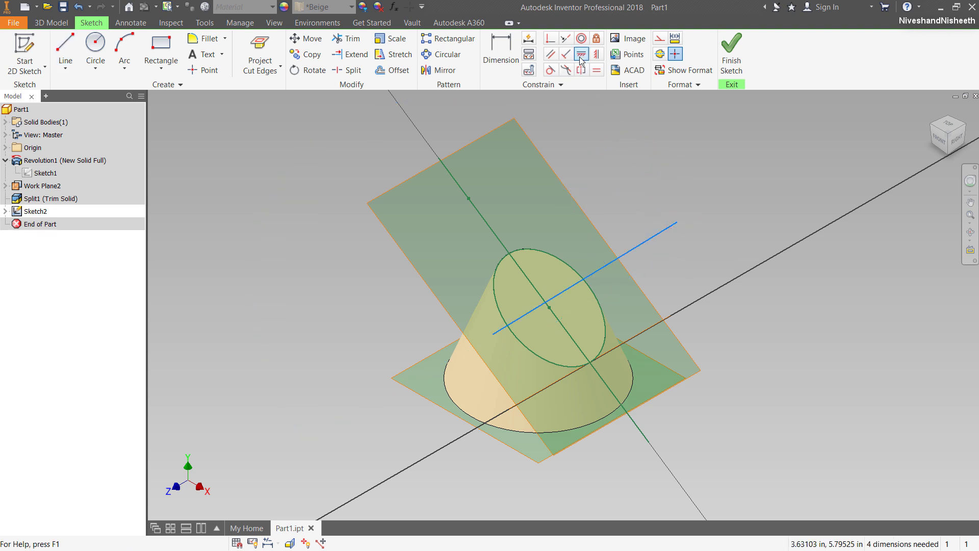
Constrain the line across the ellipse to be horizontal and coincident with the ellipse's centre point
left_click(583, 55)
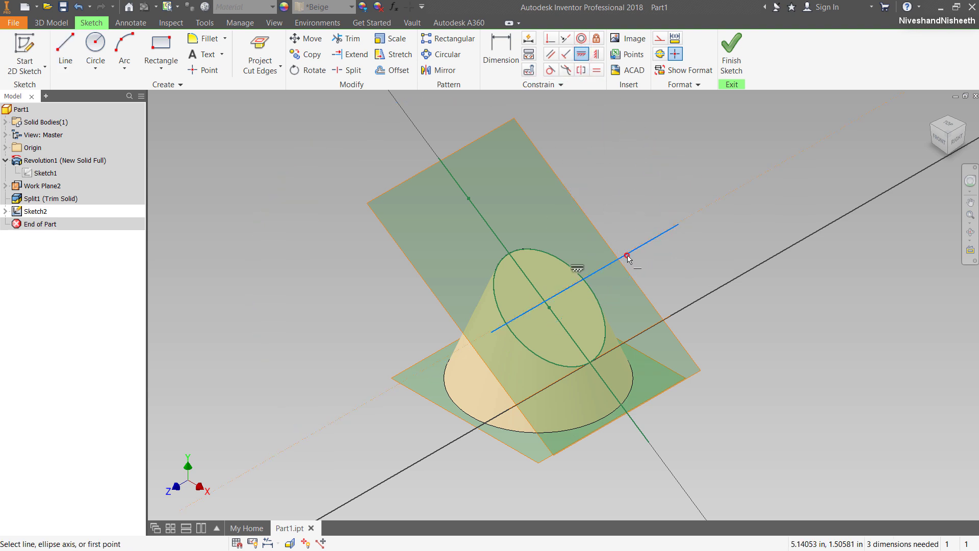
left_click(549, 38)
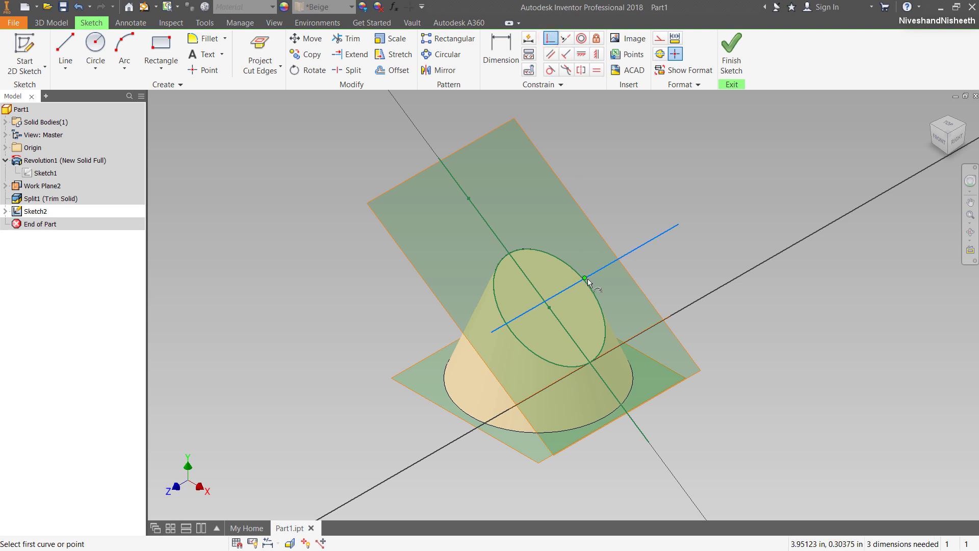
left_click(587, 278)
left_click(550, 308)
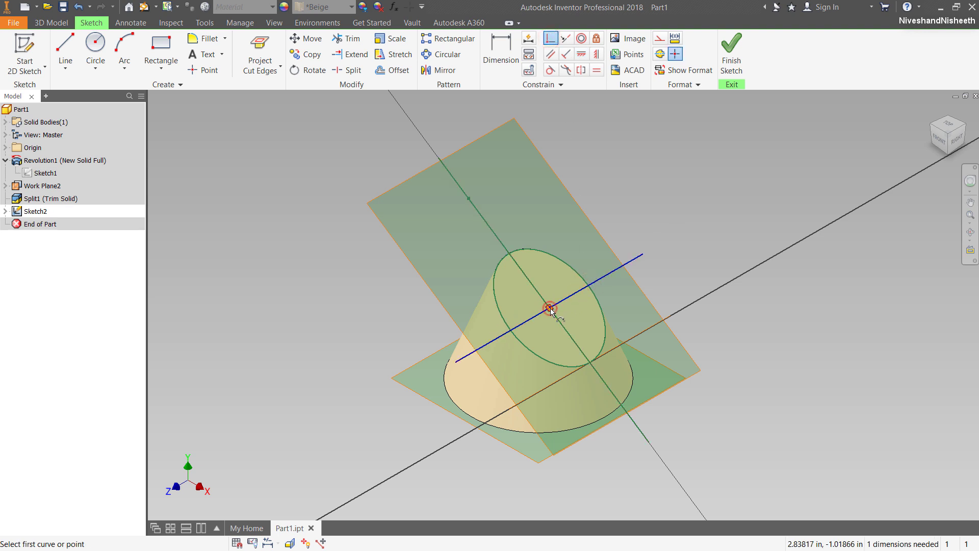
Trim both ends of the horizontal line back to the ellipse, leaving only the minor axis
left_click(350, 41)
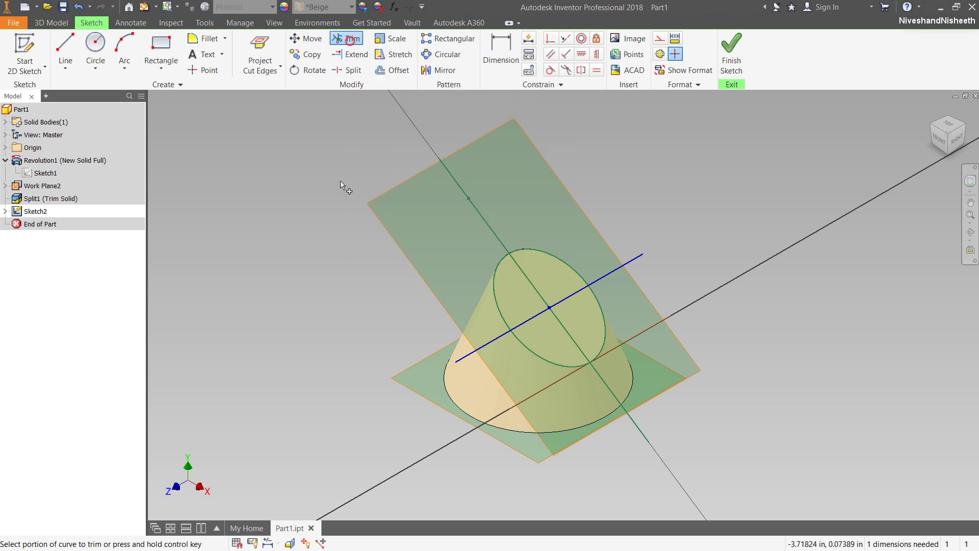
left_click(494, 340)
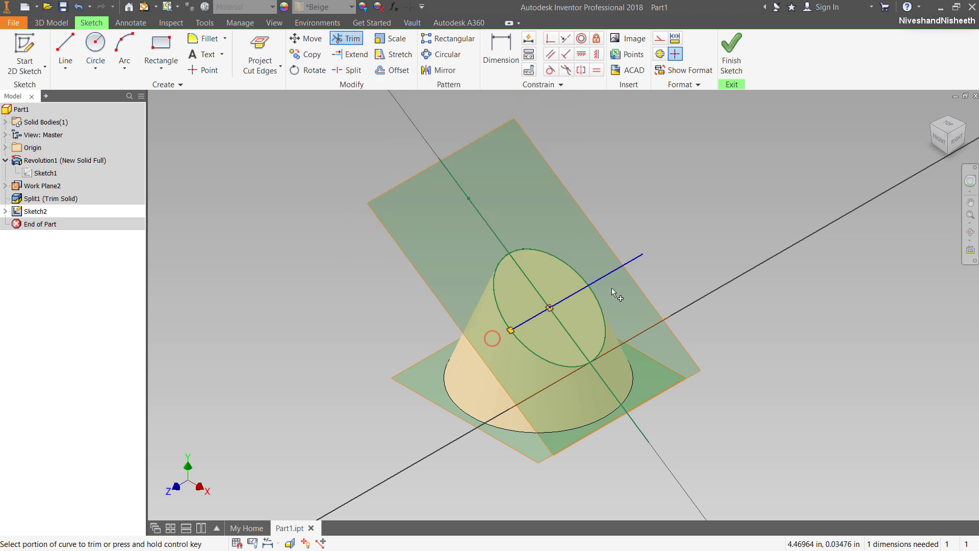
left_click(617, 268)
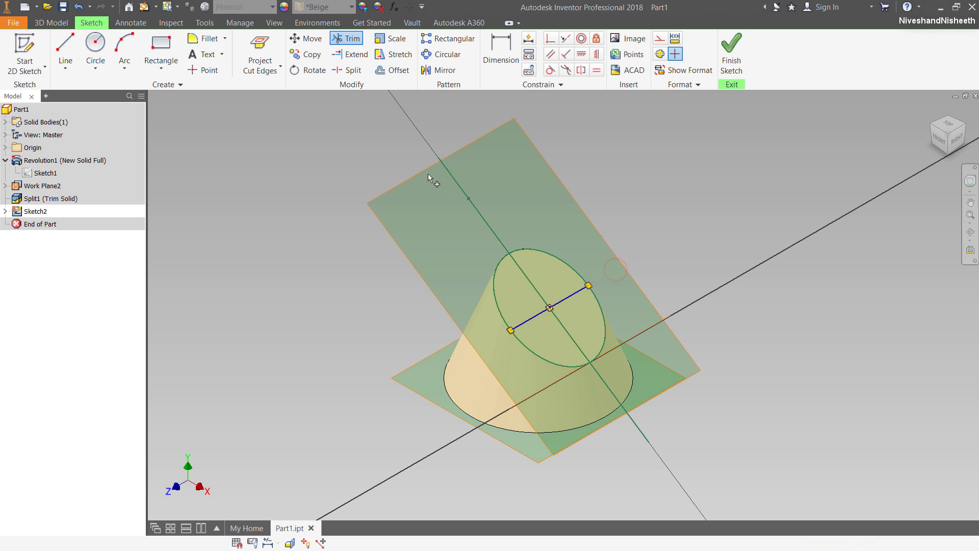
Draw the ellipse's major axis as a line between its intersections with the projected plane line
right_click(362, 146)
left_click(363, 113)
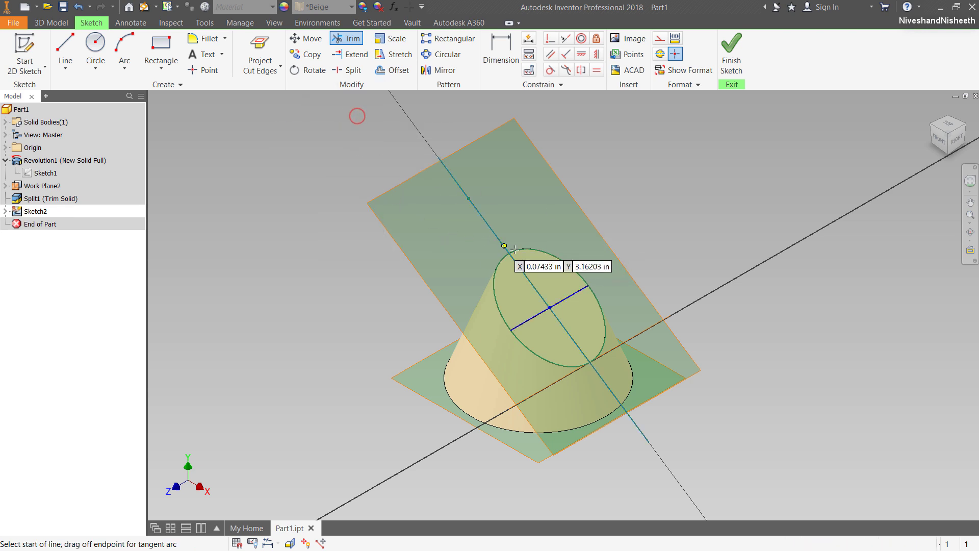
left_click(509, 252)
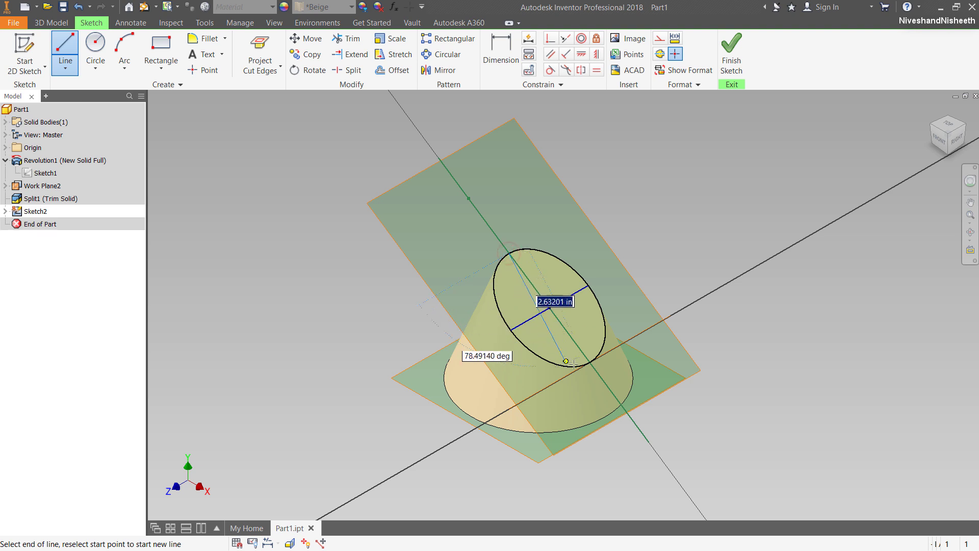
left_click(589, 361)
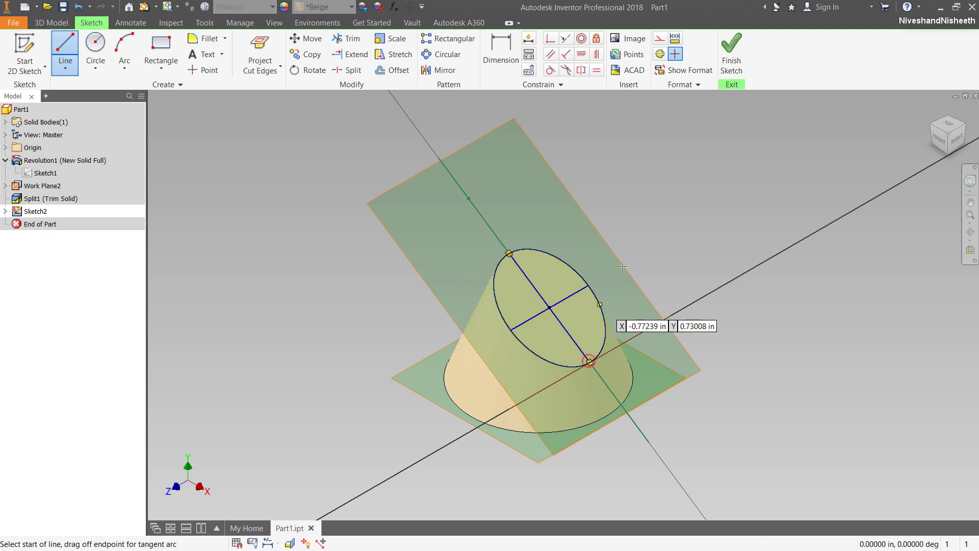
right_click(649, 193)
left_click(681, 189)
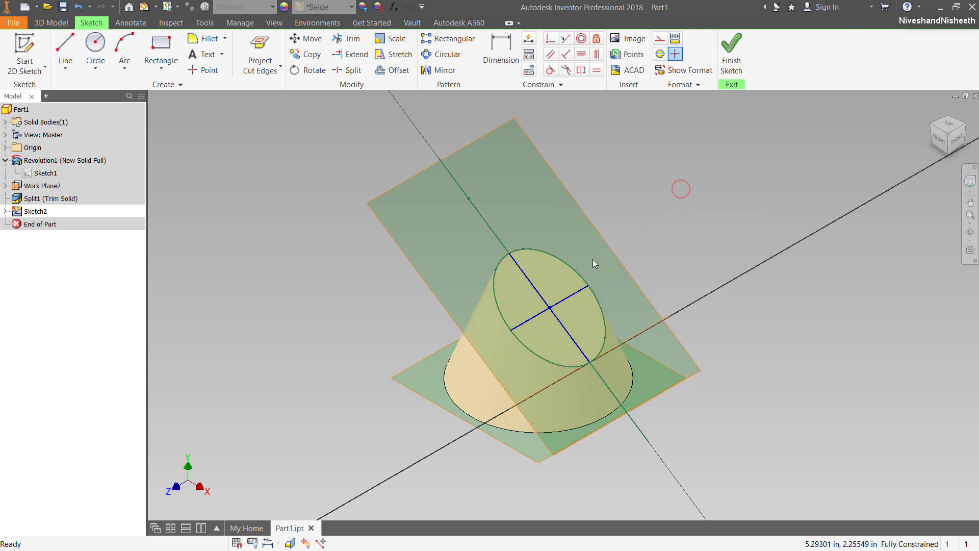
Convert the projected plane line running through the ellipse to construction geometry
left_click(330, 275)
left_click(447, 168)
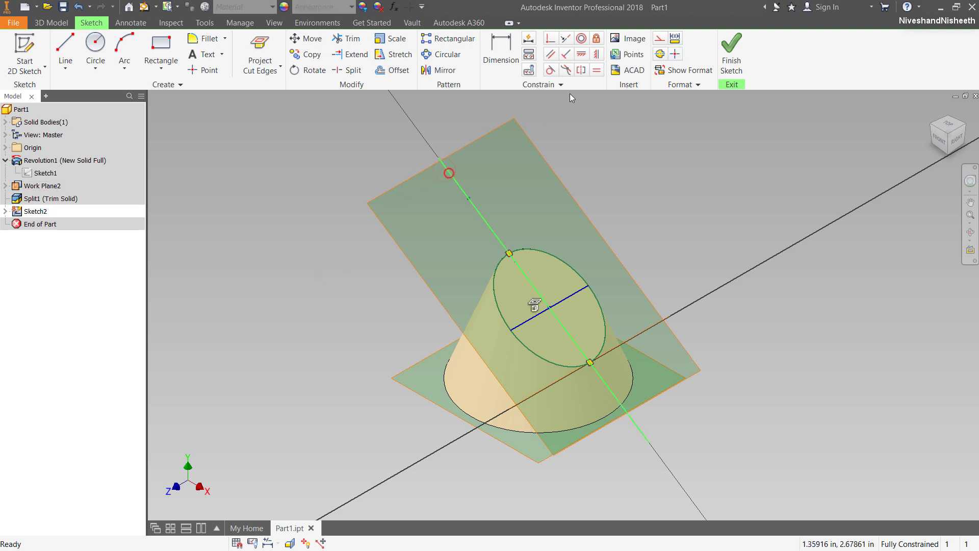
left_click(659, 38)
left_click(653, 186)
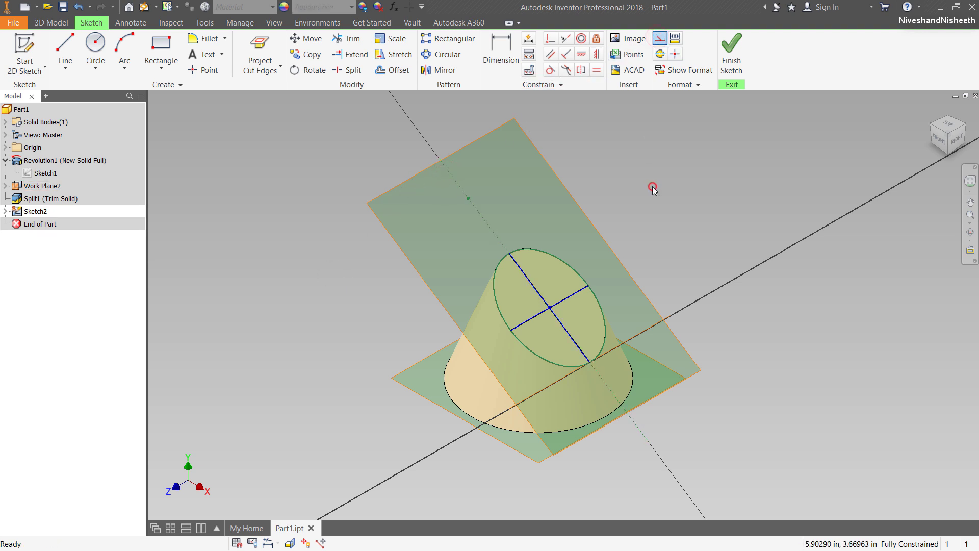
Add a driven dimension for the length of the ellipse's major axis, placed beside the inclined work plane
scroll(584, 323, "up", 3)
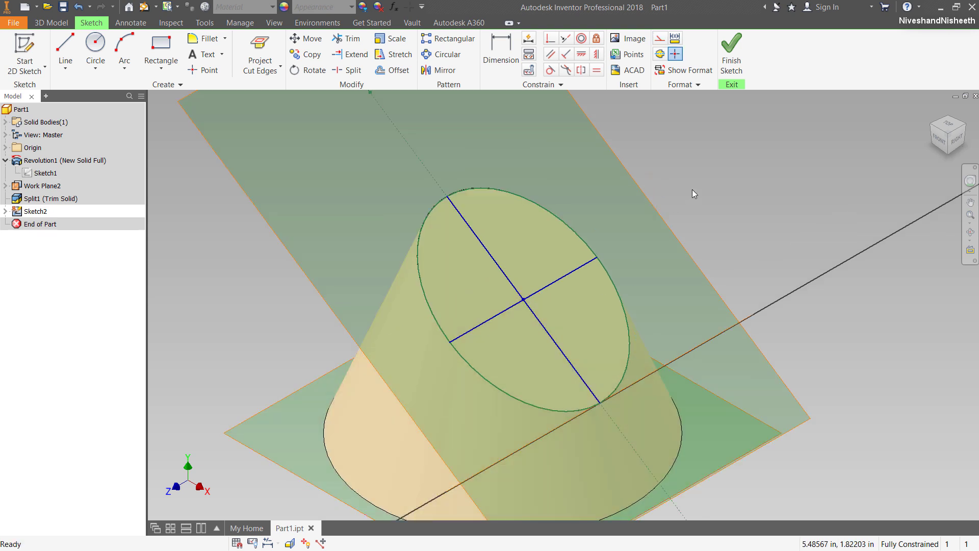
right_click(662, 144)
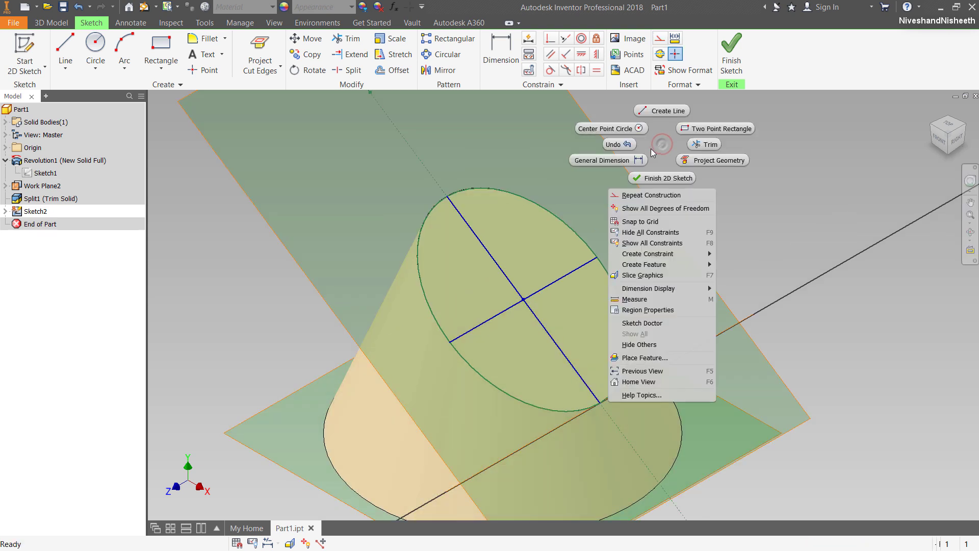
left_click(637, 158)
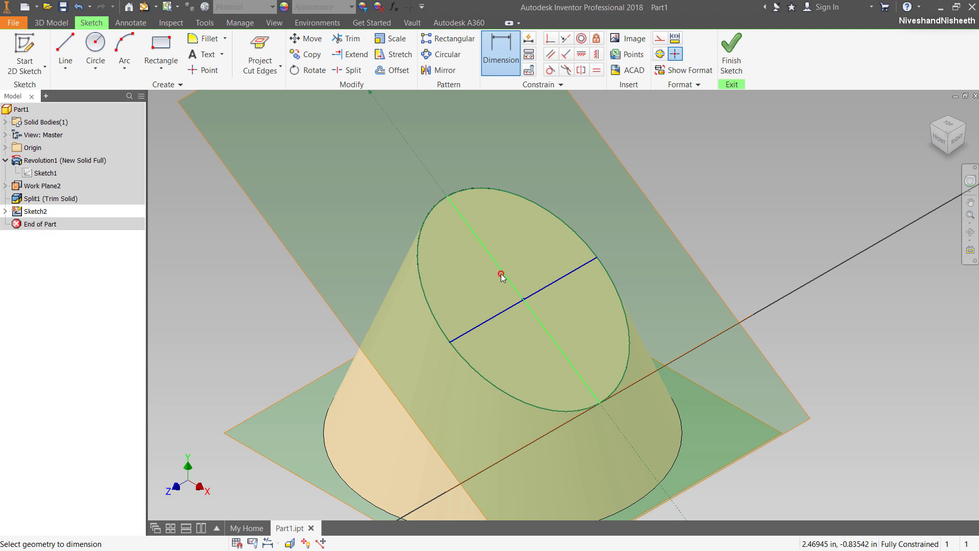
left_click(502, 270)
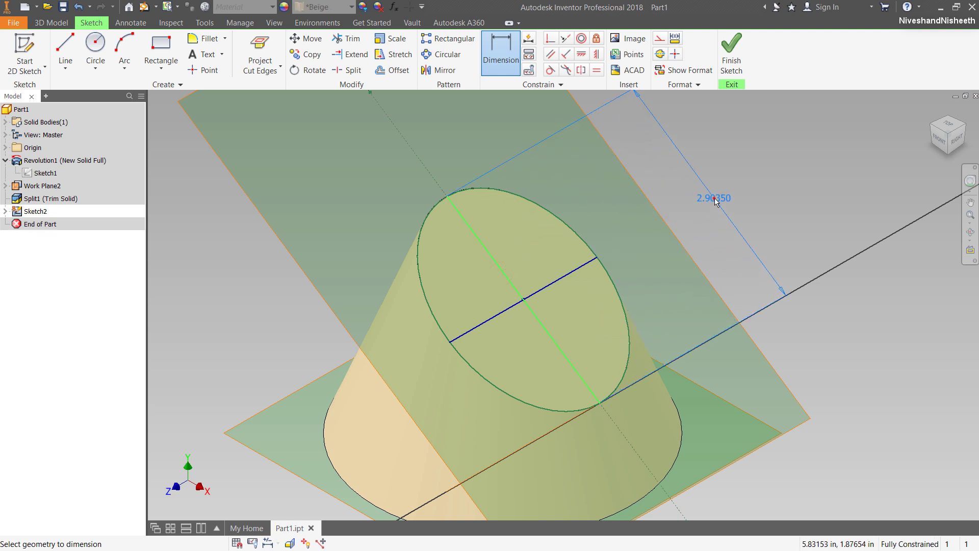
left_click(714, 198)
left_click(261, 112)
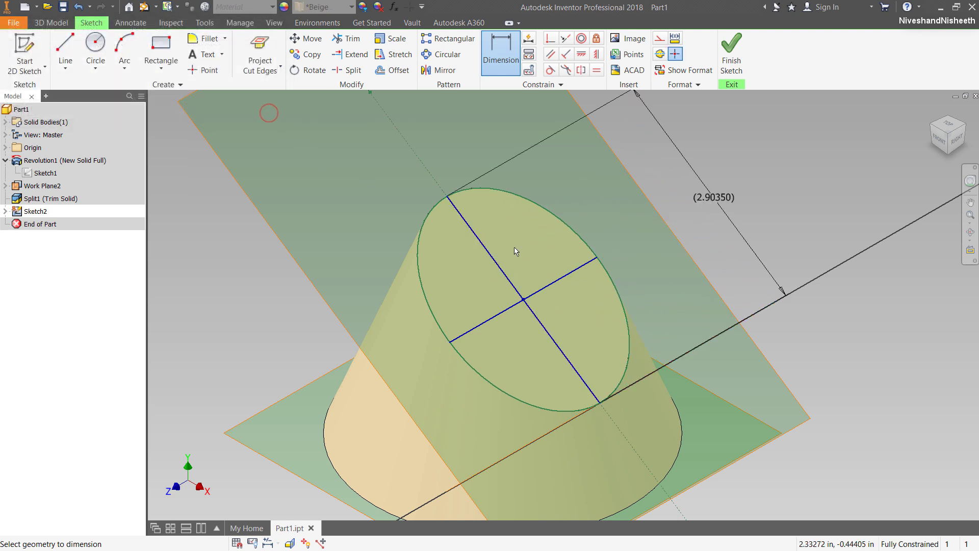
Add a driven dimension for the length of the ellipse's minor axis, placed below the section
scroll(533, 263, "down", 2)
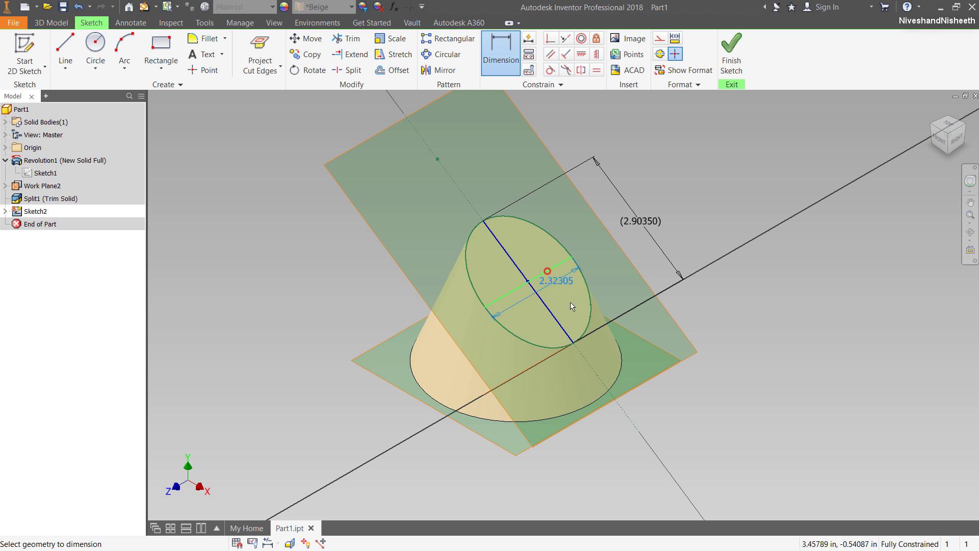
left_click(548, 270)
left_click(647, 408)
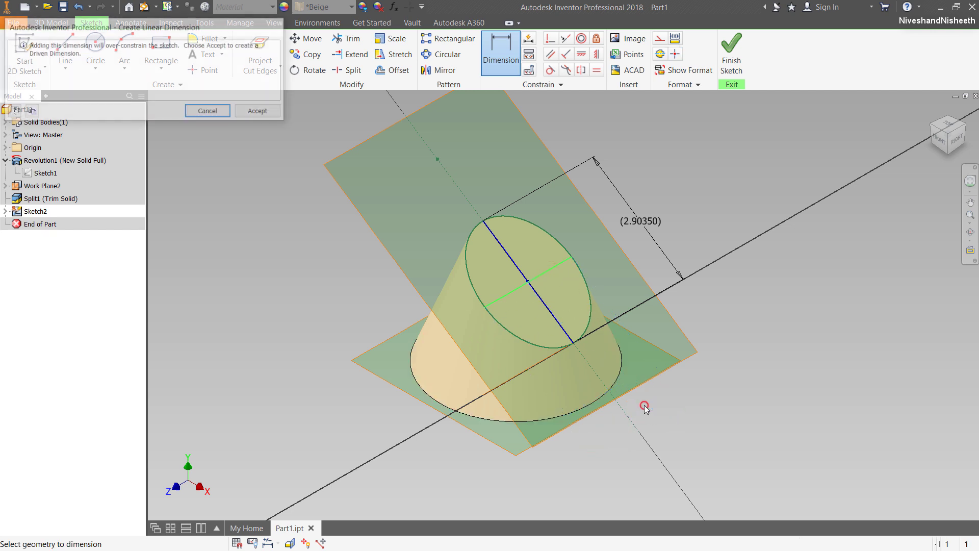
left_click(261, 112)
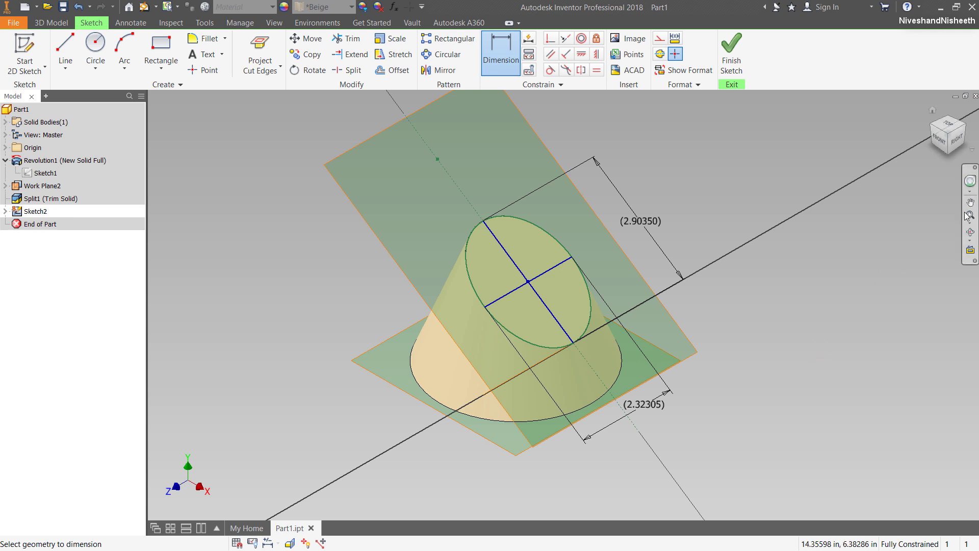
key("Escape")
scroll(870, 256, "down", 2)
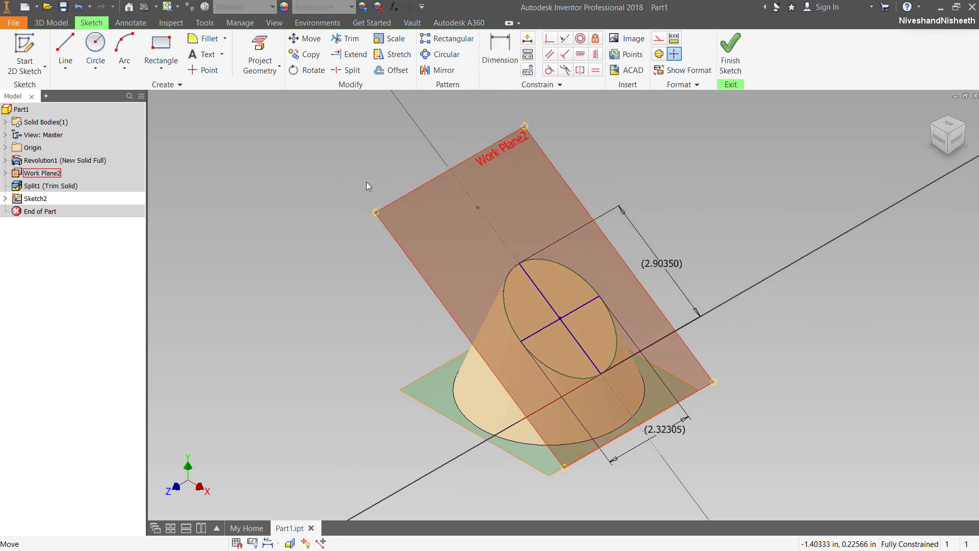
Create a new part file from the English Standard (in).ipt template
left_click(24, 7)
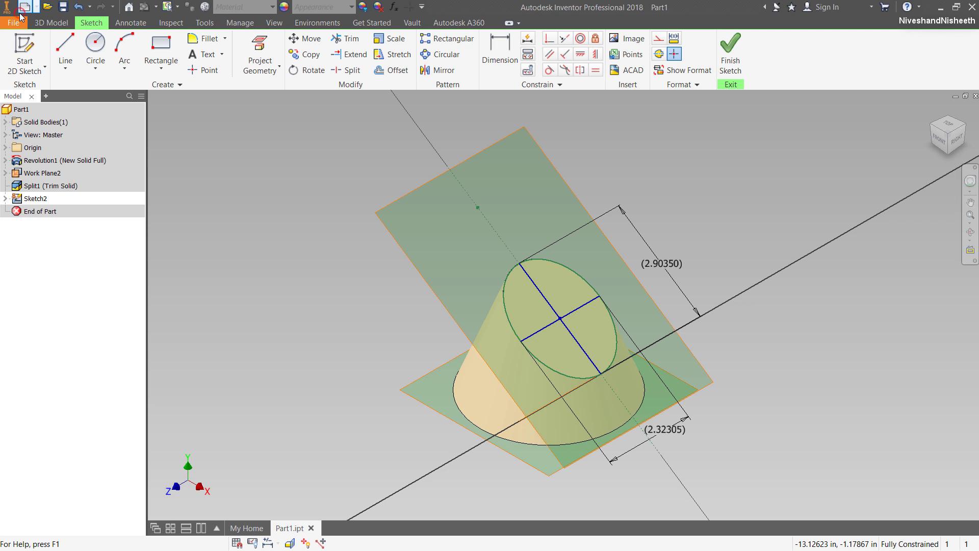
left_click(373, 179)
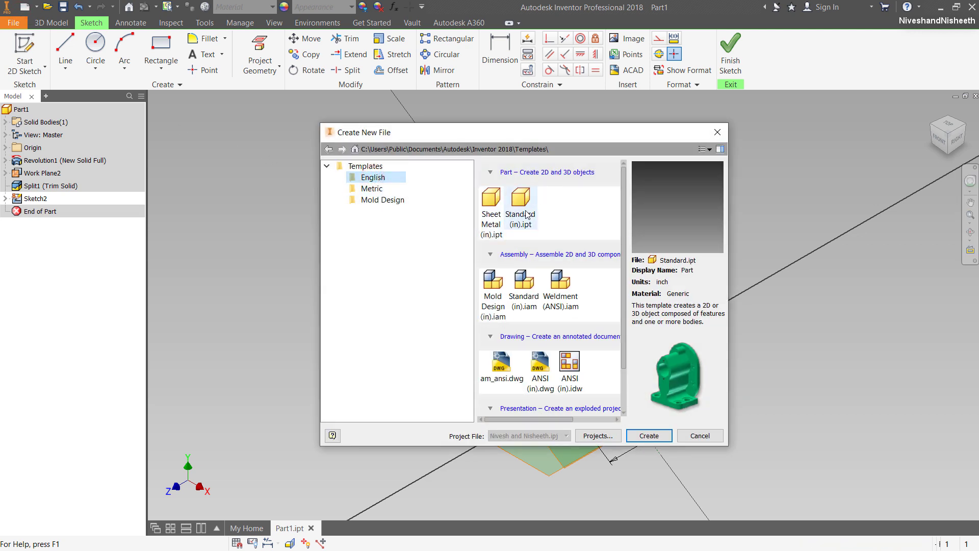
left_click(525, 212)
left_click(649, 435)
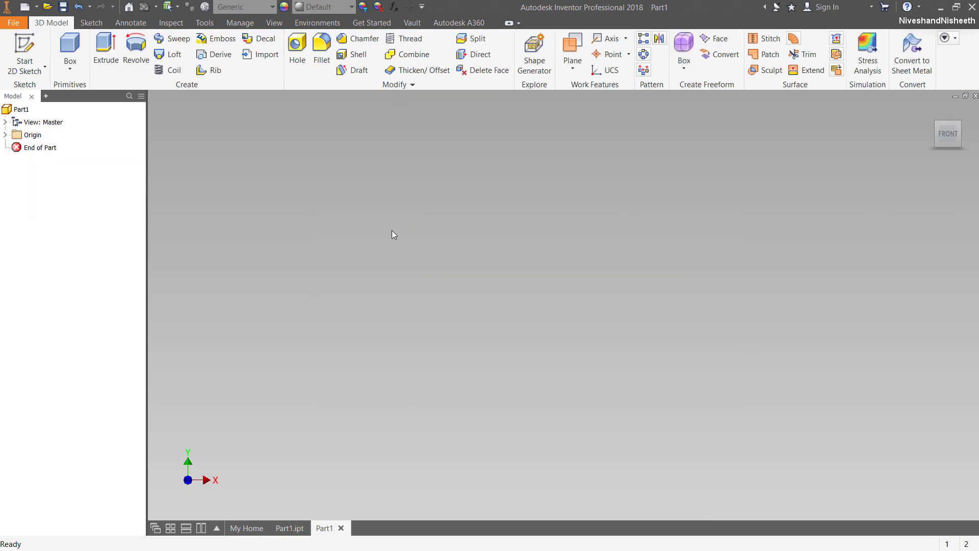
Start a 2D sketch on the new part's XY plane and set the sketch line colour to Red
left_click(25, 51)
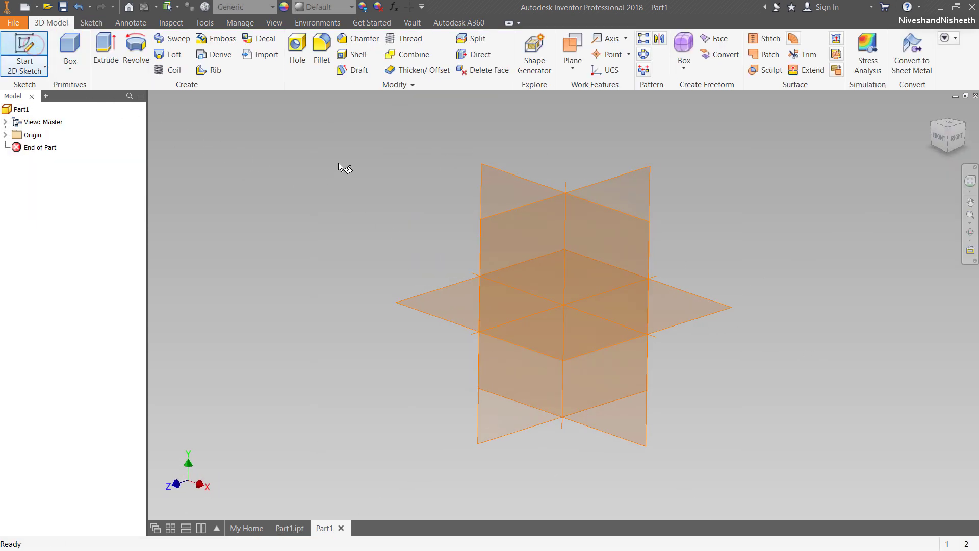
left_click(491, 178)
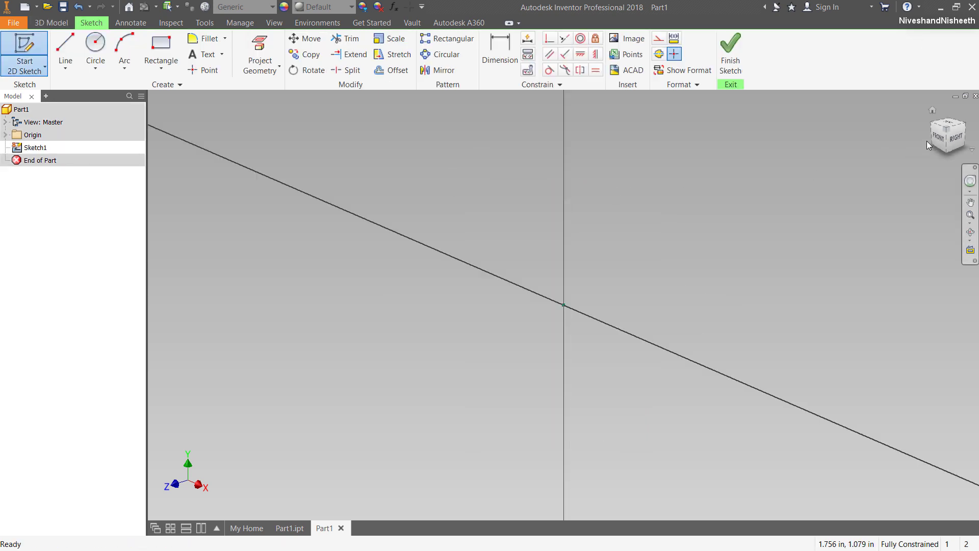
left_click(697, 88)
left_click(707, 114)
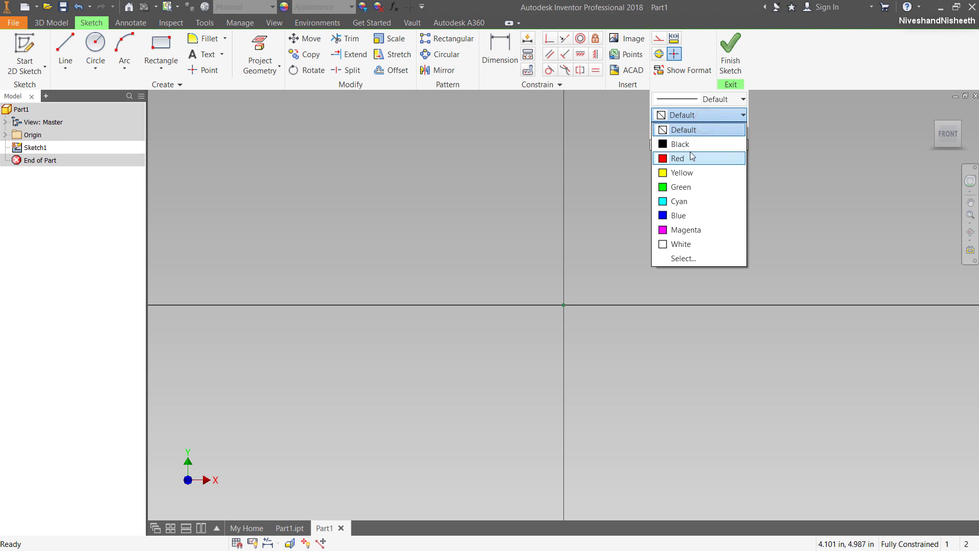
left_click(690, 153)
Sketch a vertical line about 10.67 in long, crossing the horizontal axis to the left of the origin
left_click(65, 51)
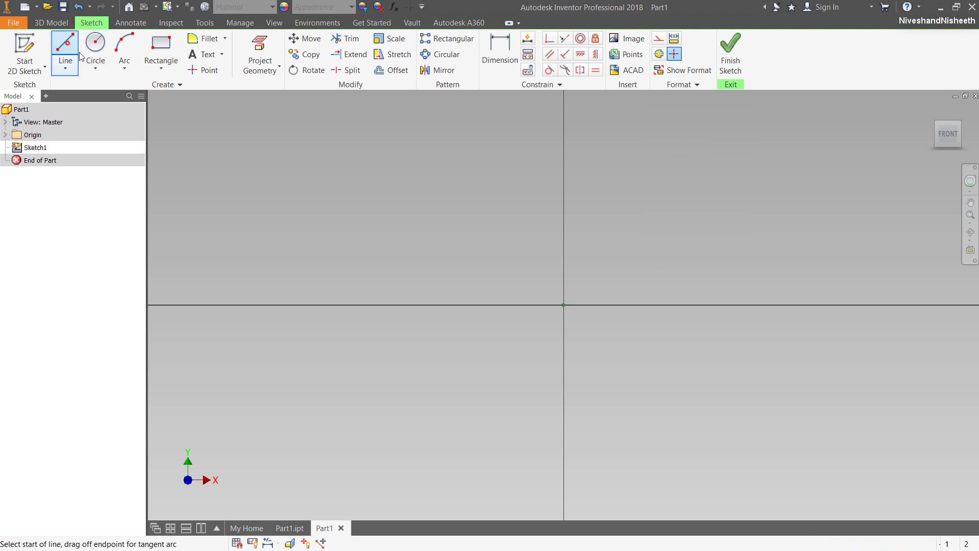
left_click(440, 145)
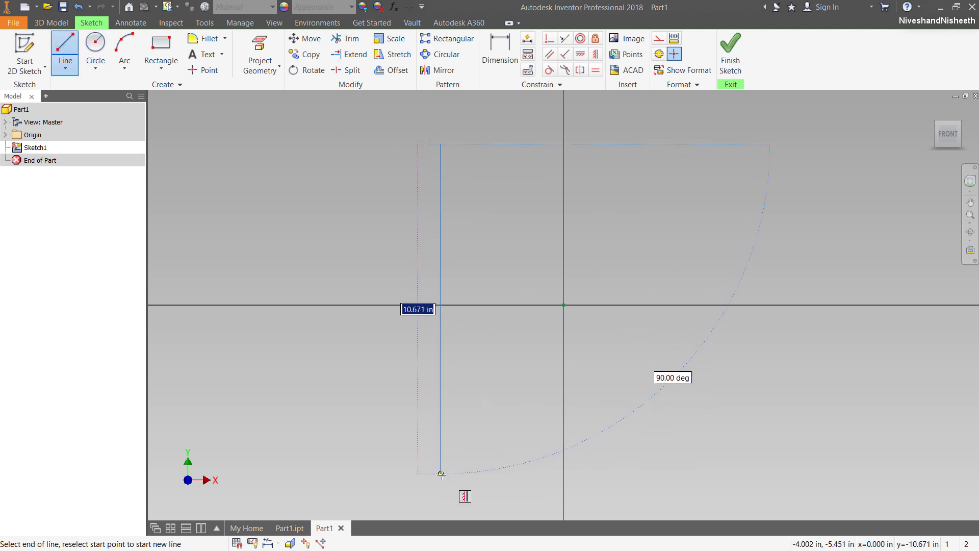
left_click(441, 475)
right_click(381, 343)
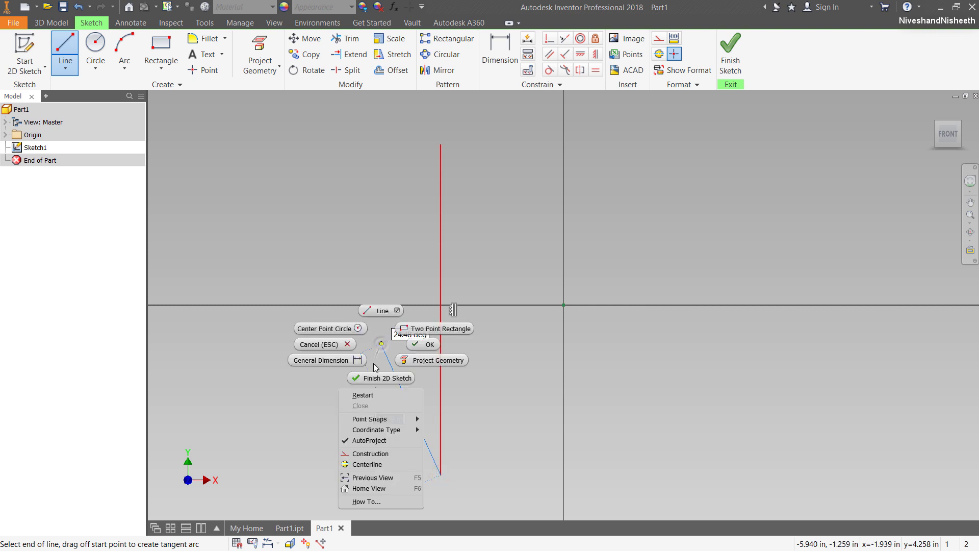
left_click(372, 392)
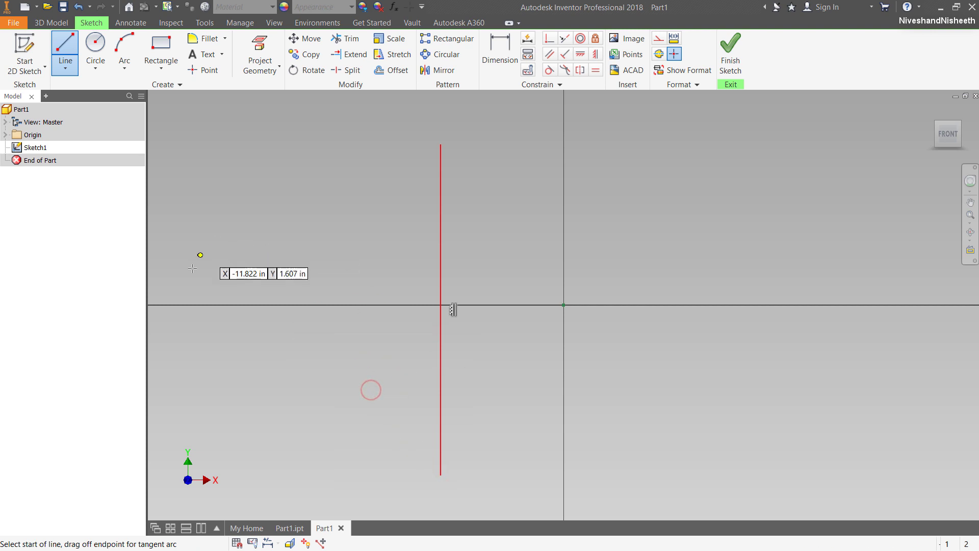
Sketch a horizontal line across the vertical line, slightly above the horizontal axis and extending past the origin on the right
left_click(181, 293)
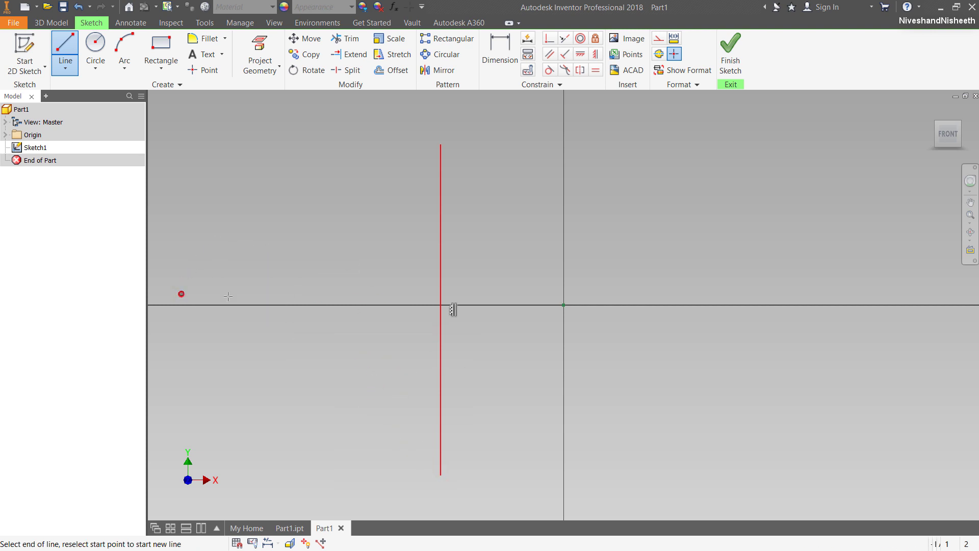
left_click(679, 293)
right_click(682, 228)
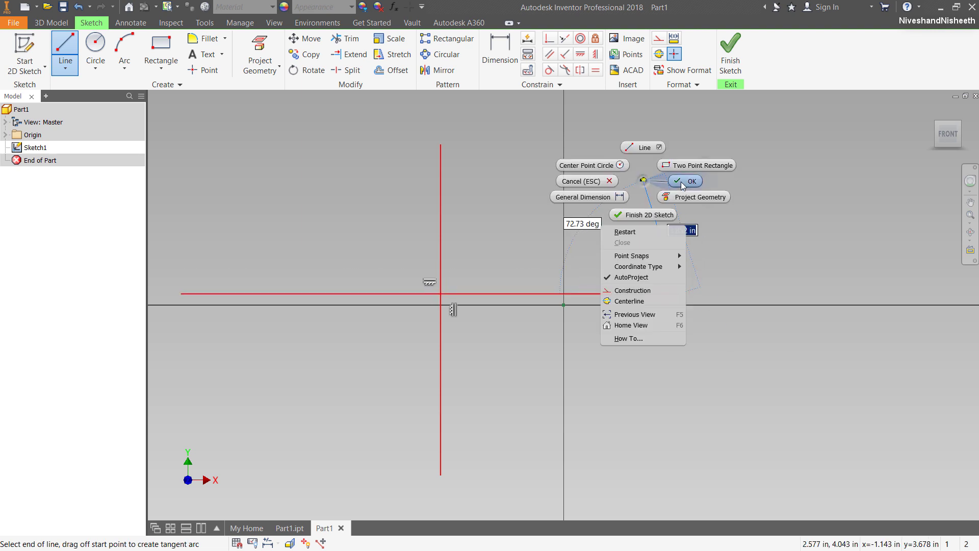
left_click(671, 134)
key("Escape")
Try to reset the sketch line colour to Default
left_click(683, 84)
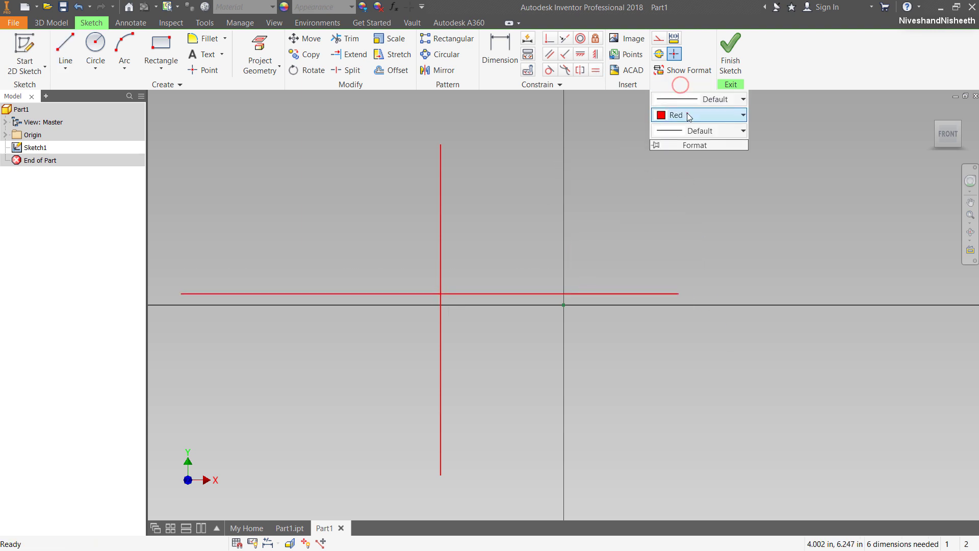
left_click(687, 113)
left_click(687, 131)
left_click(376, 164)
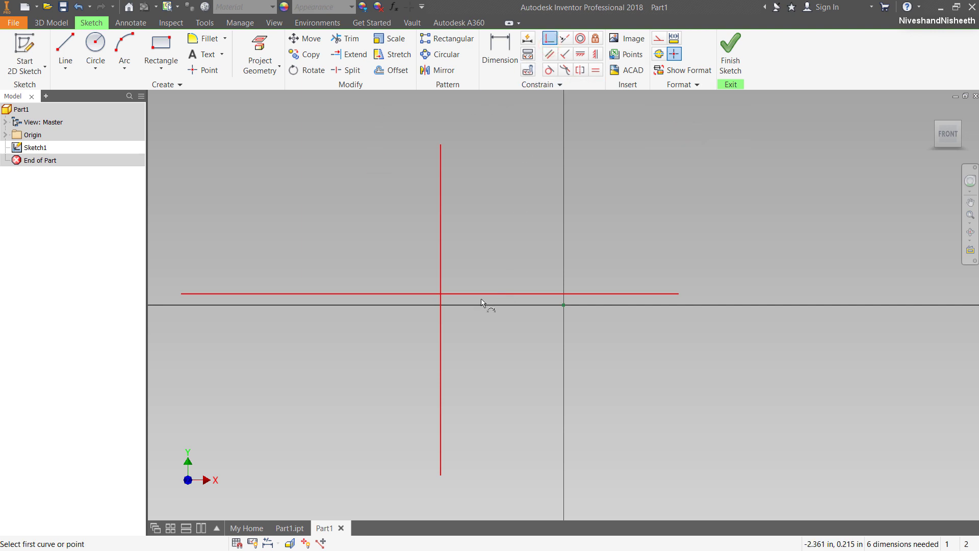
Constrain the midpoints of the horizontal and vertical lines to be coincident with the origin
left_click(430, 295)
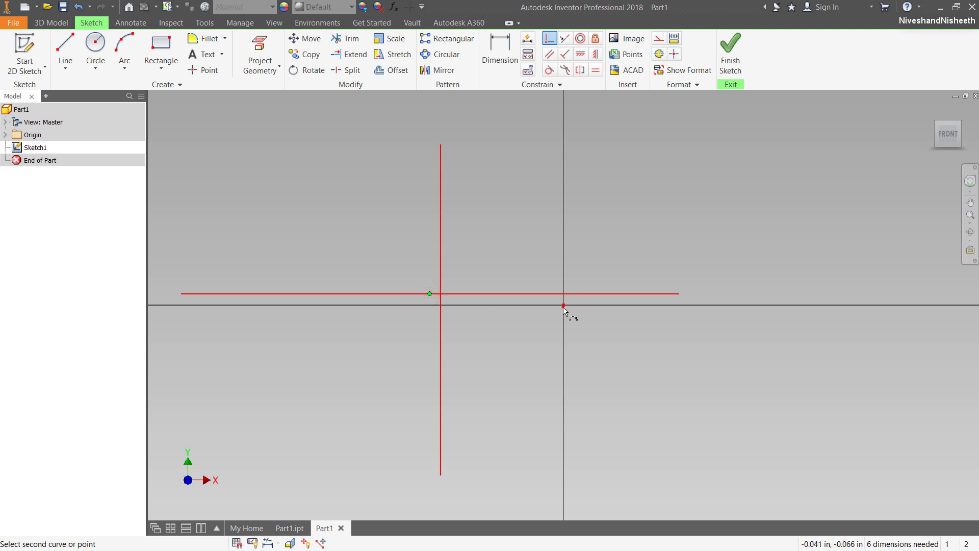
left_click(564, 306)
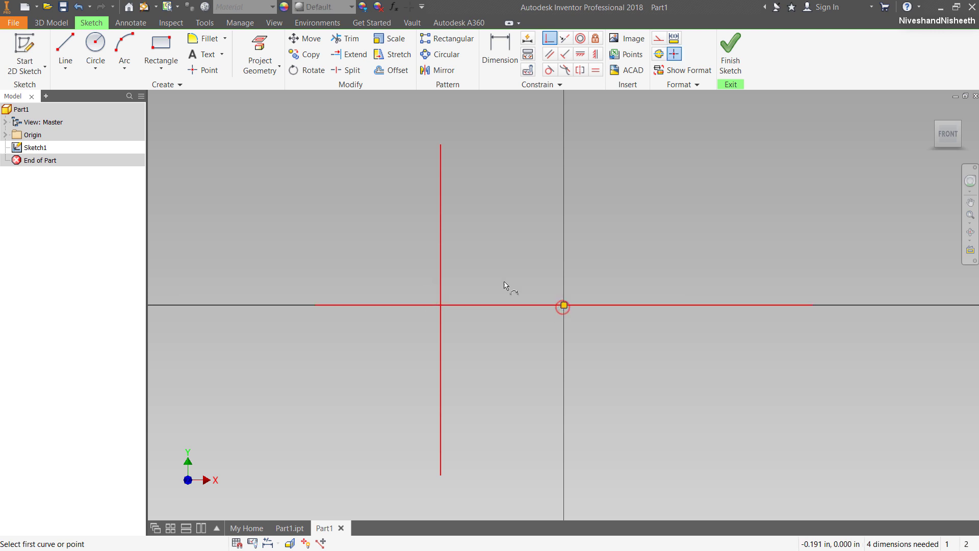
left_click(441, 311)
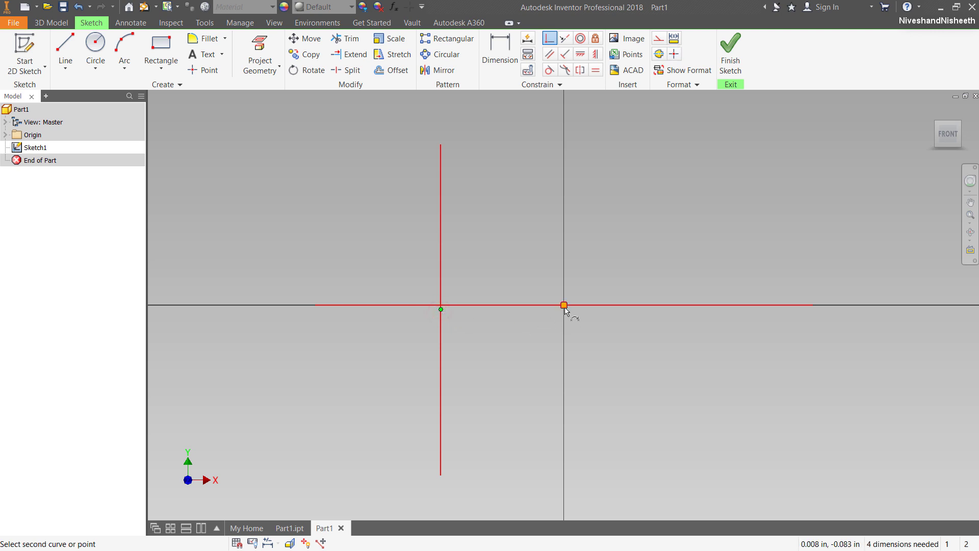
left_click(564, 305)
right_click(605, 244)
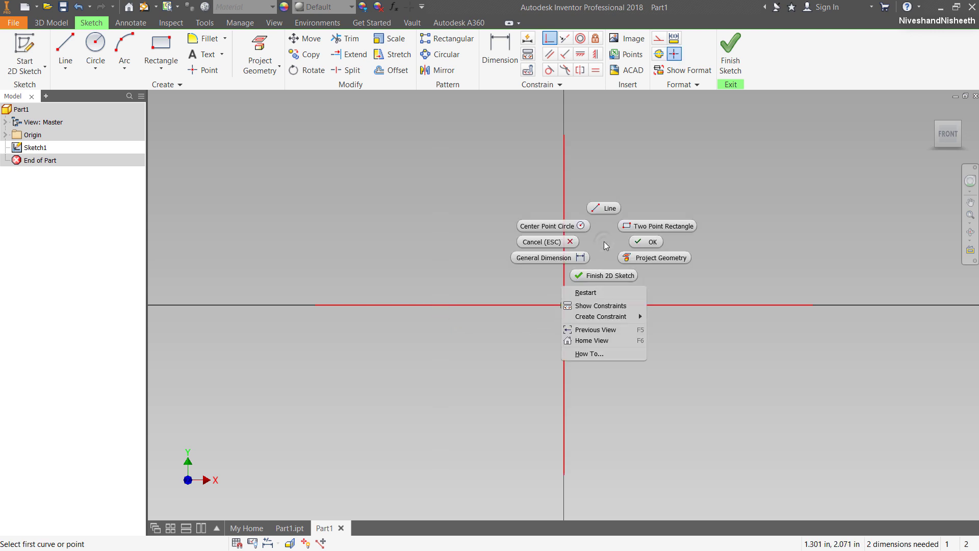
left_click(643, 244)
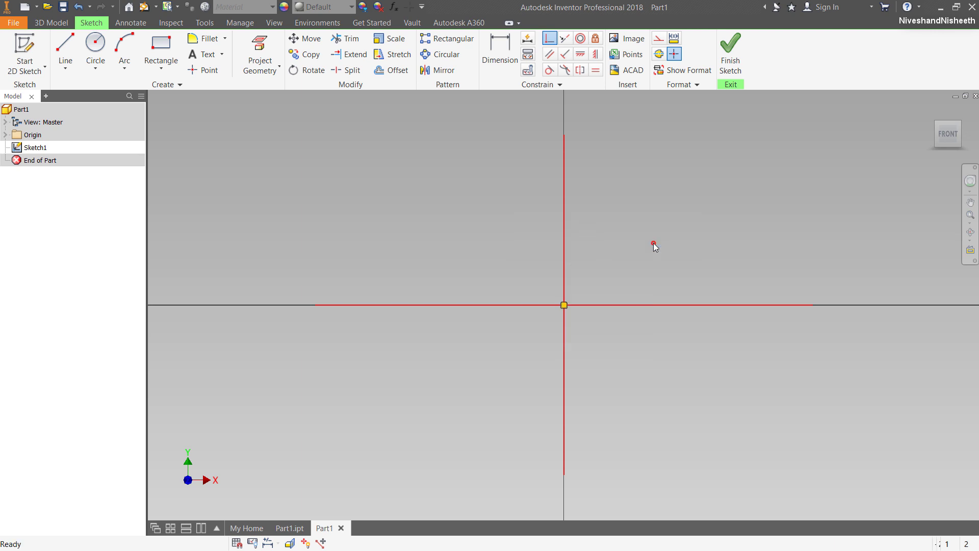
Lengthen both red axis lines by pulling the vertical line's upper endpoint and the horizontal line's right endpoint outward
scroll(533, 319, "down", 4)
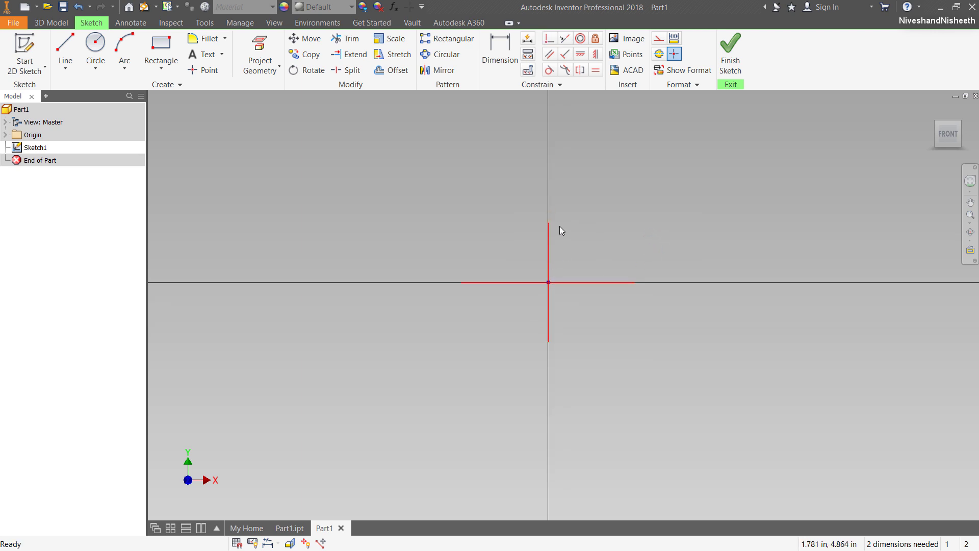
left_click_drag(550, 224, 549, 141)
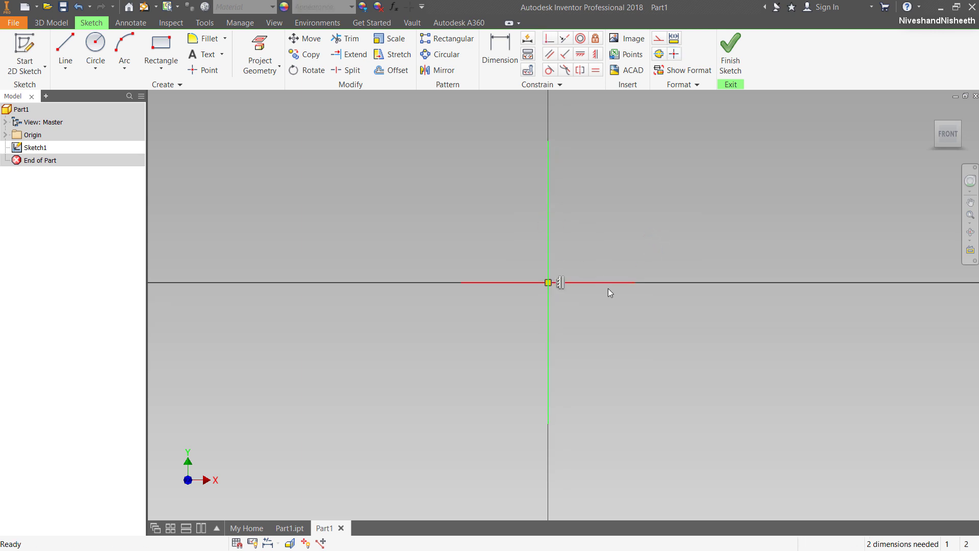
left_click_drag(636, 283, 731, 282)
scroll(573, 277, "up", 3)
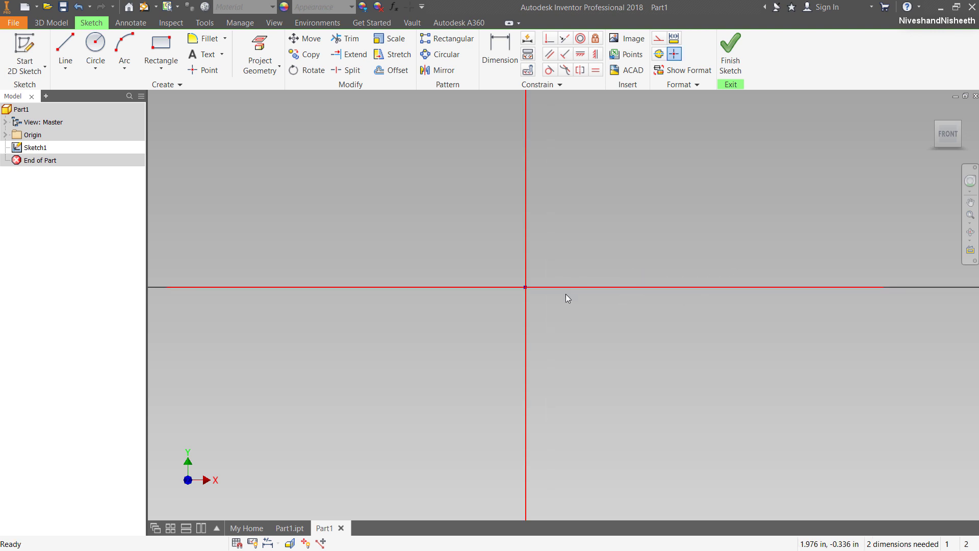
left_click(567, 252)
Set the sketch colour to Default and place a point about 8.67 in right of and 8.49 in below the origin
left_click(204, 70)
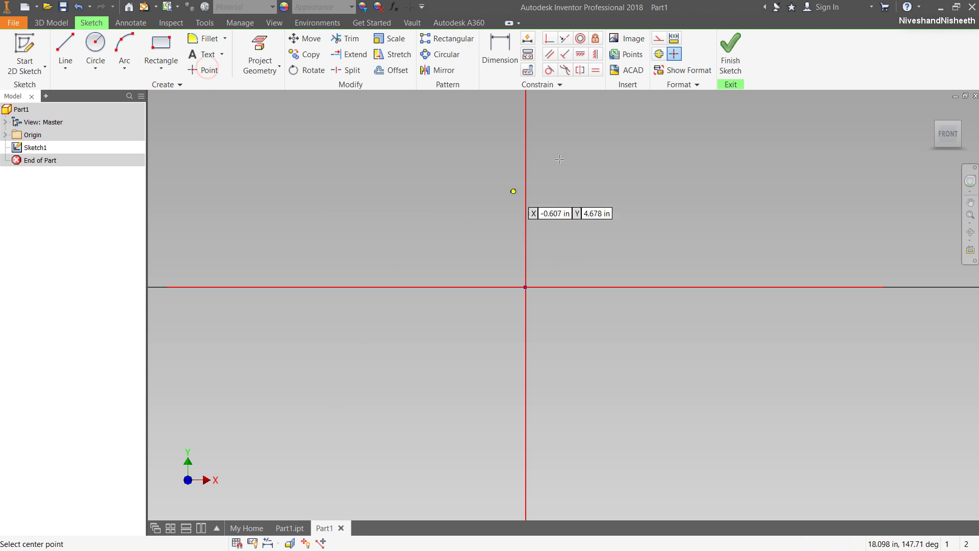
left_click(668, 85)
left_click(690, 113)
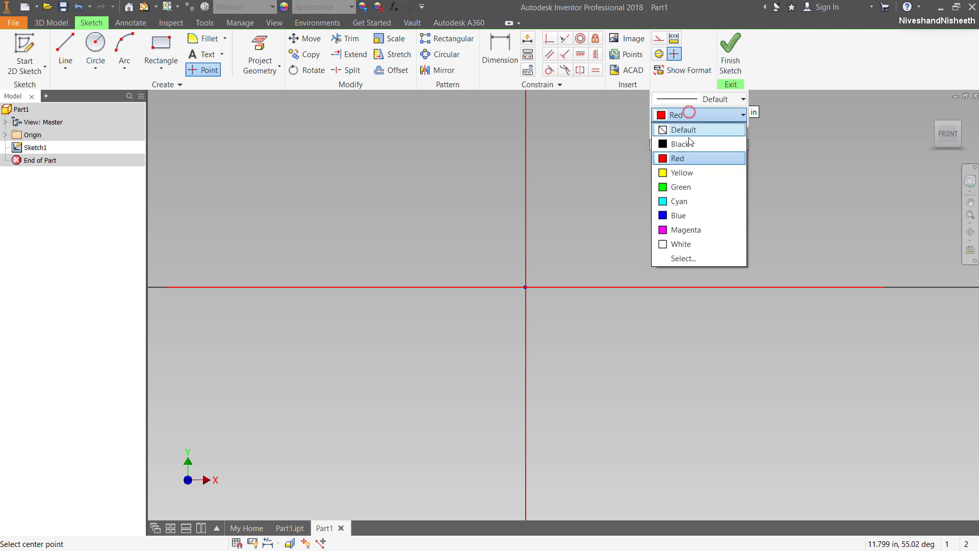
left_click(693, 131)
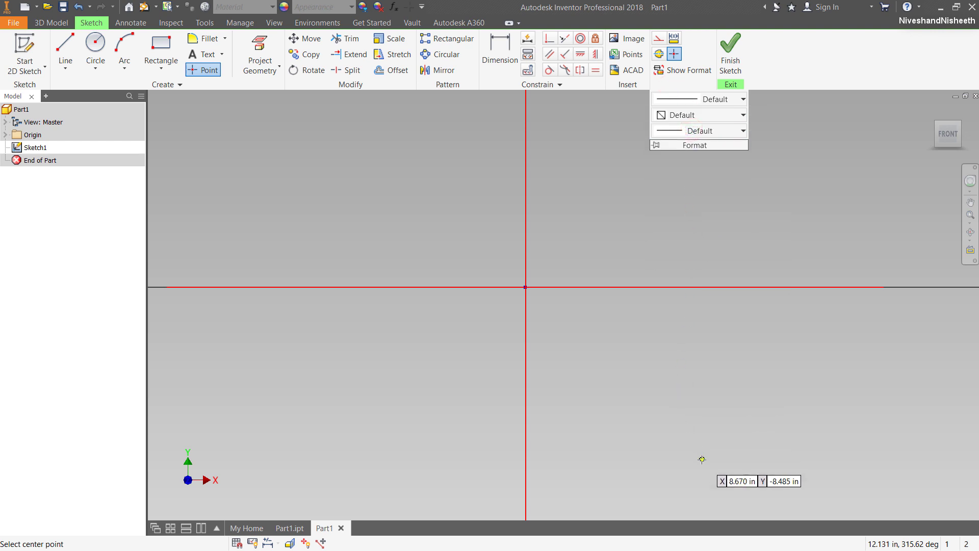
Dimension the point's vertical distance from the horizontal axis line and set it to 3 in
right_click(613, 212)
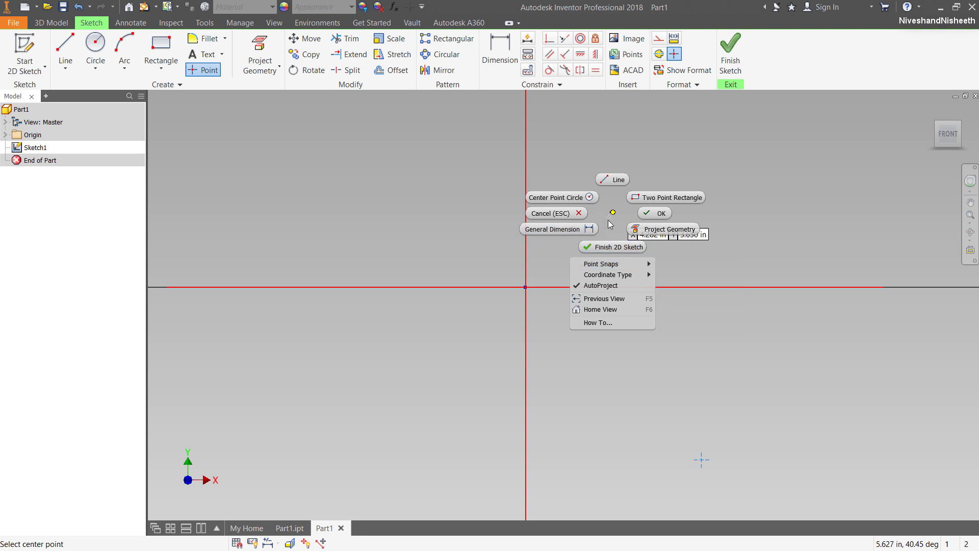
left_click(592, 229)
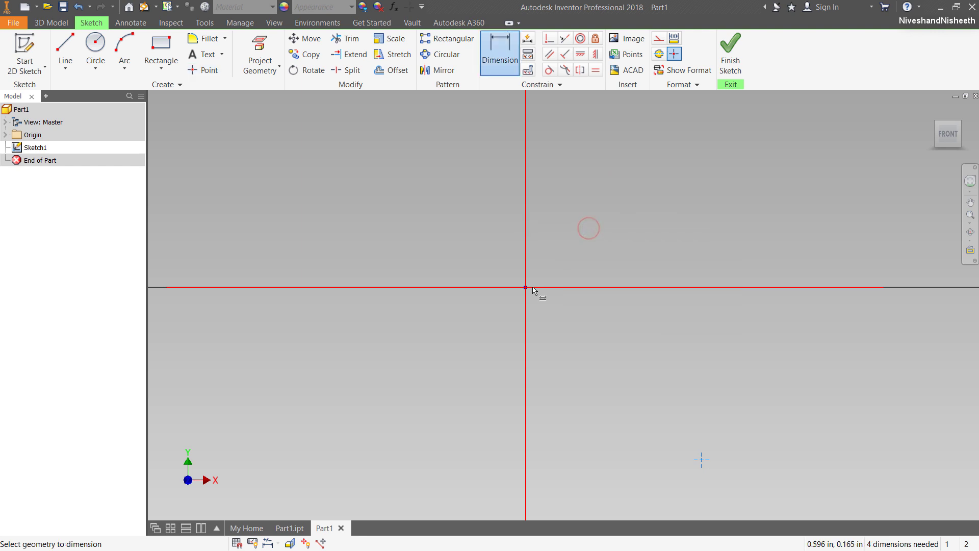
left_click(701, 460)
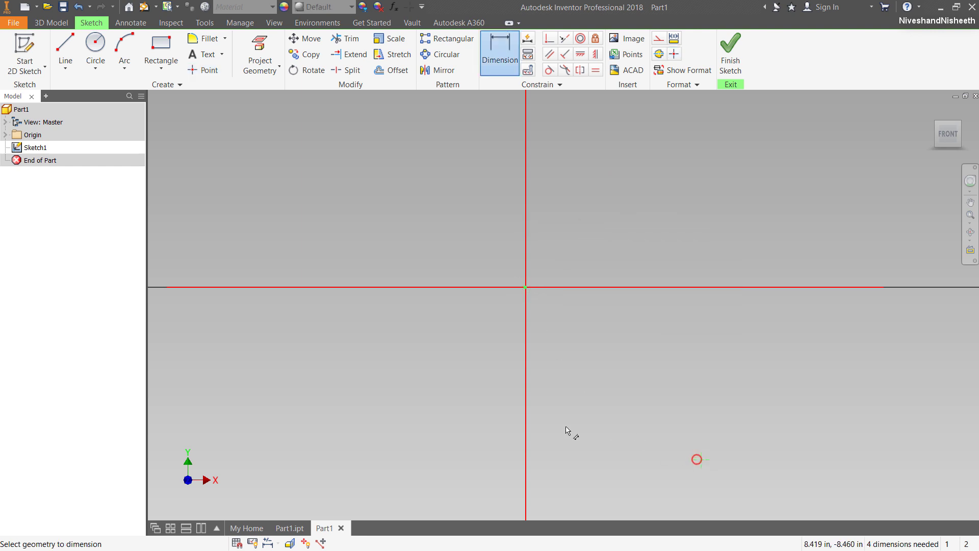
left_click(432, 380)
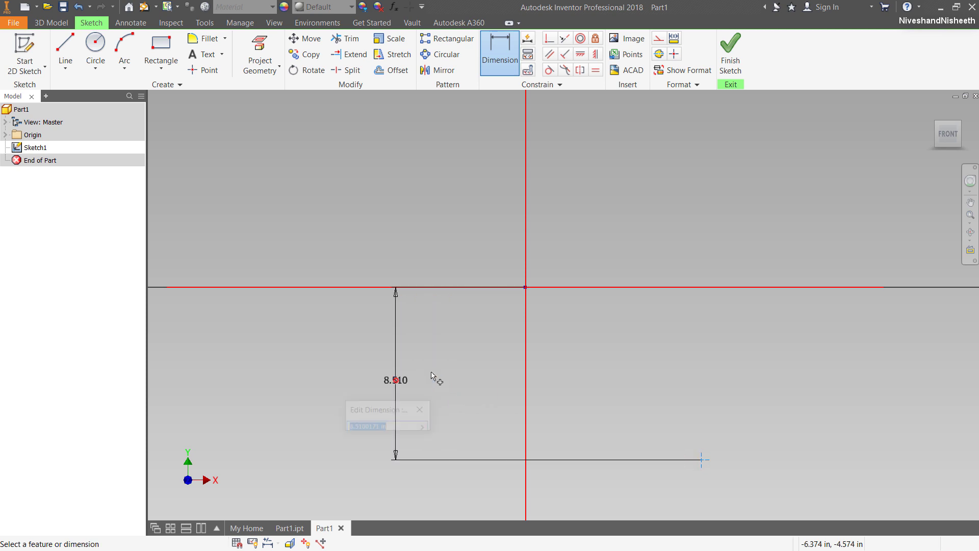
type("3")
key("Return")
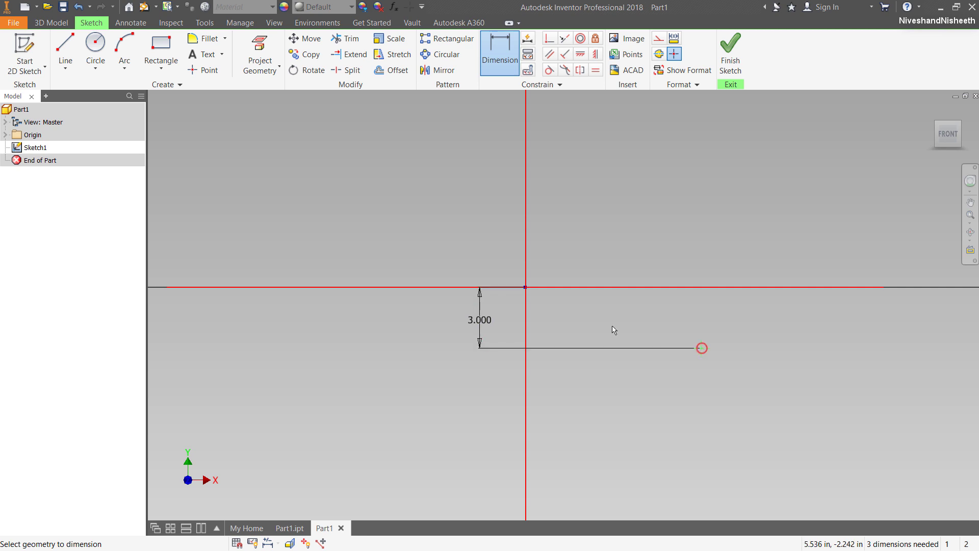
Dimension the point's horizontal distance from the vertical axis line and set it to 2.5 in
left_click(525, 269)
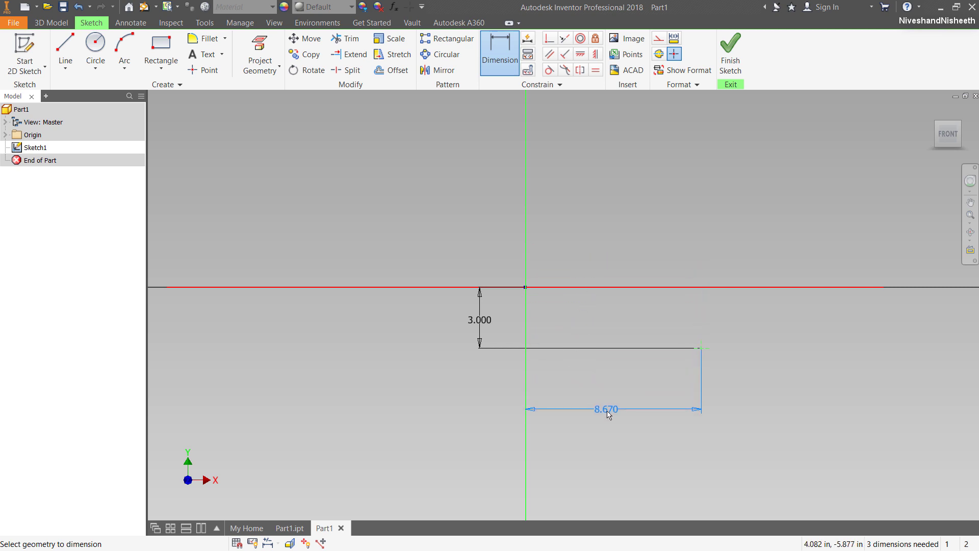
left_click(607, 414)
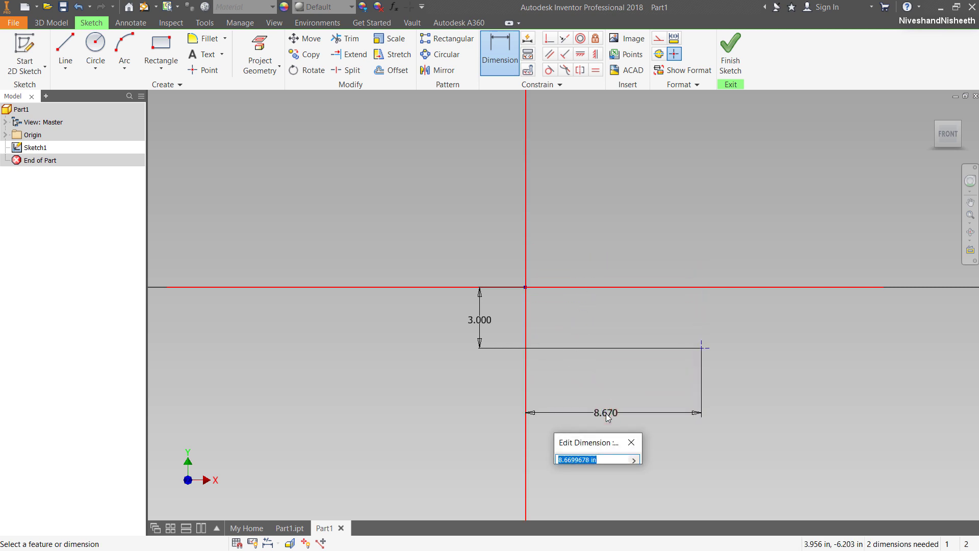
key("Return")
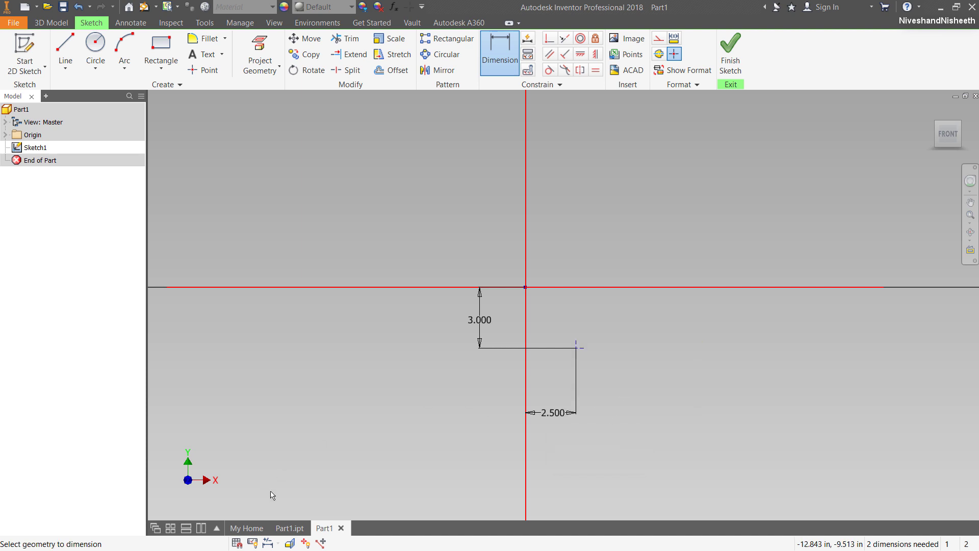
Switch to the cone part Part1.ipt and copy the section ellipse together with its major and minor axis lines
left_click(291, 529)
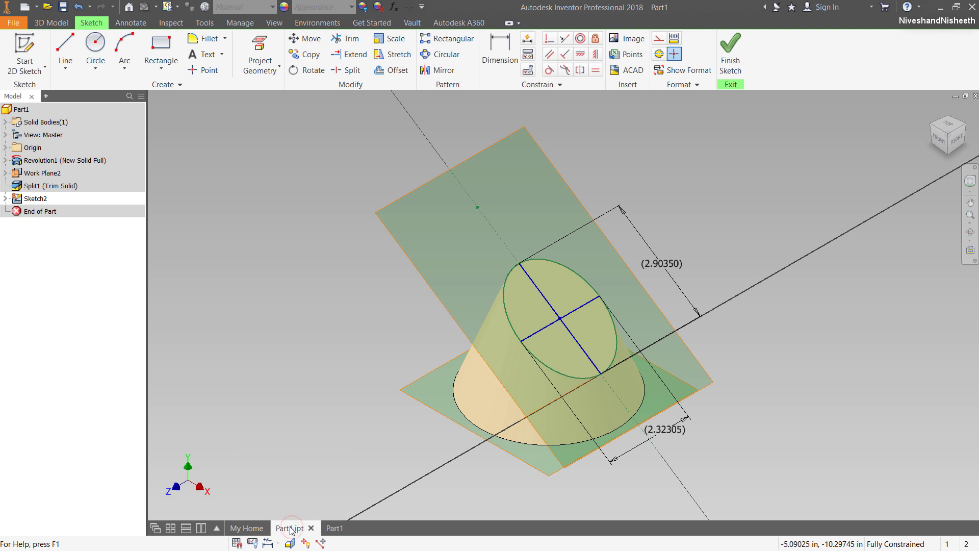
scroll(513, 436, "down", 2)
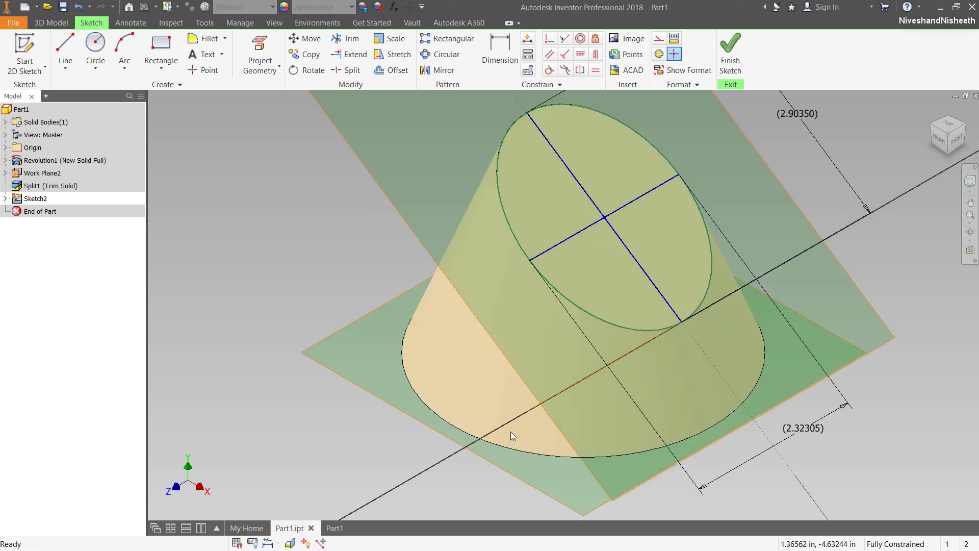
left_click(624, 243)
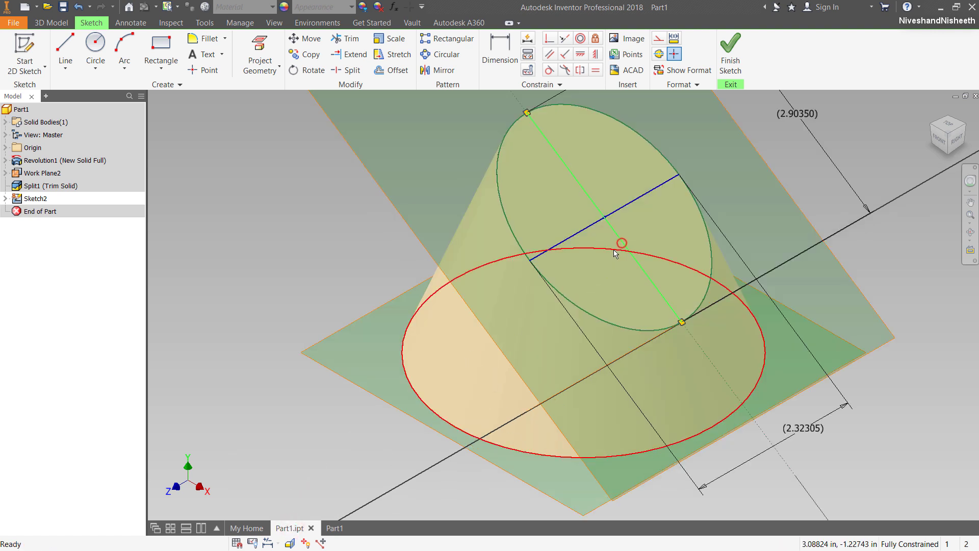
left_click(576, 235, "ctrl")
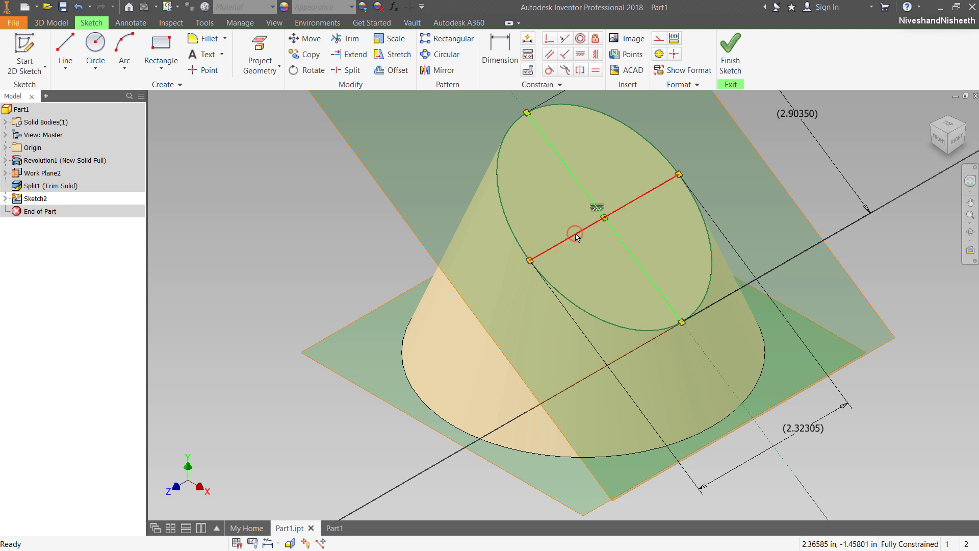
scroll(514, 326, "up", 2)
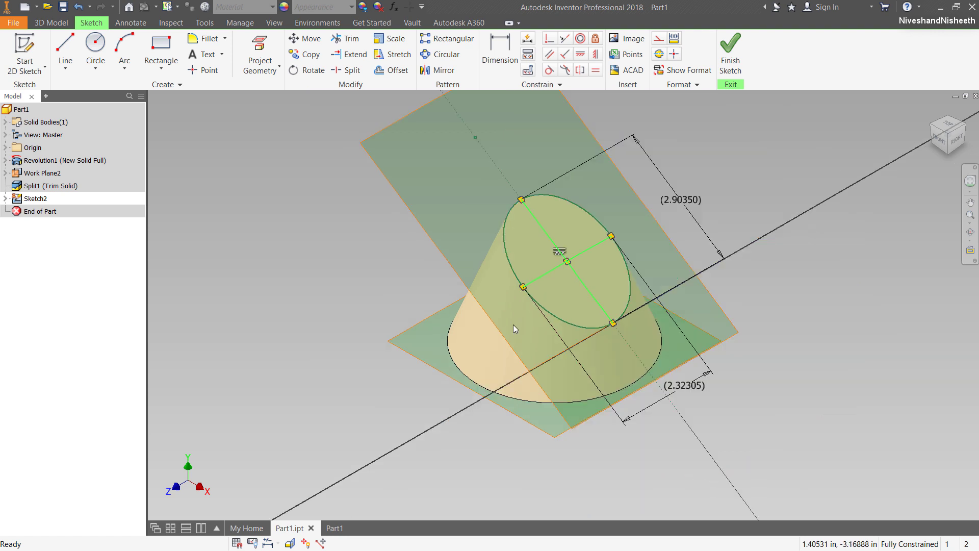
right_click(567, 322)
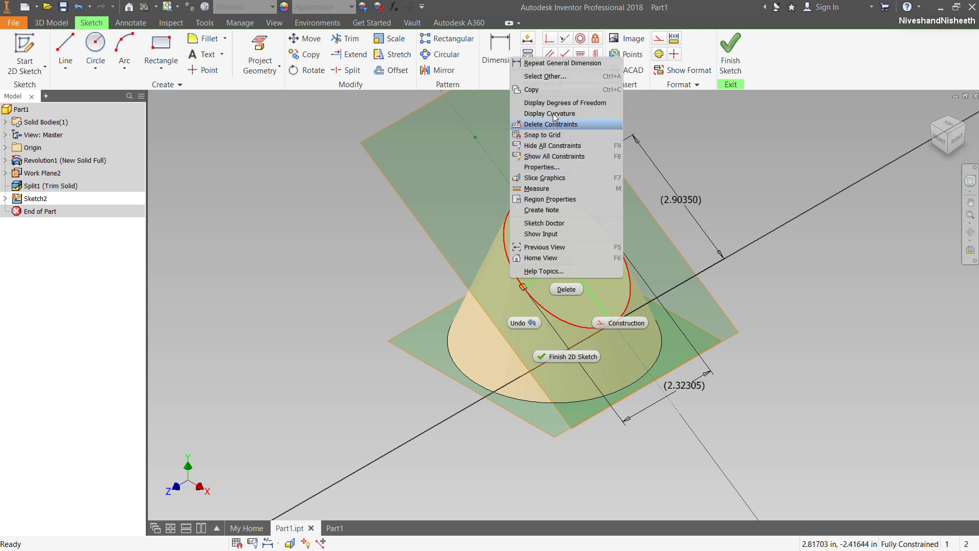
left_click(551, 92)
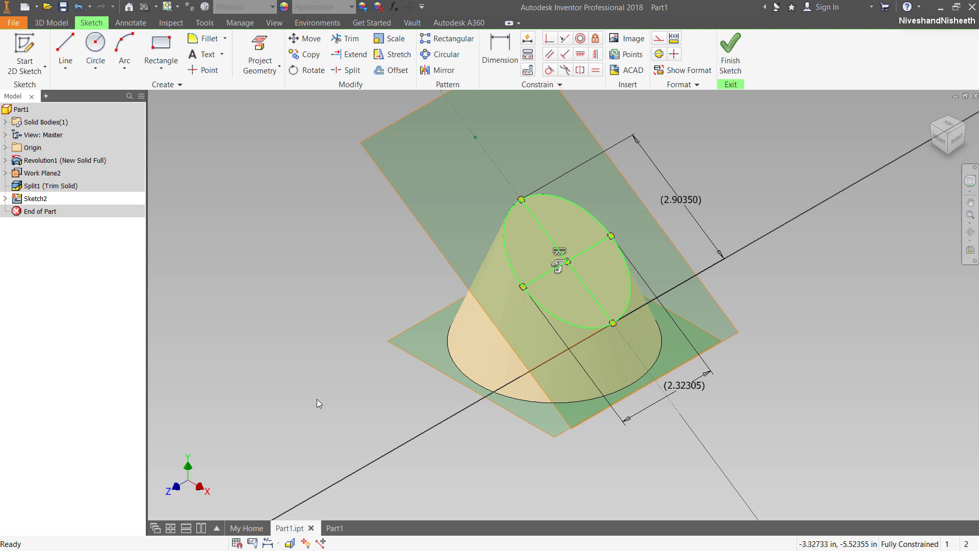
Return to the new part Part1, leave the Dimension command and paste the copied ellipse and axes into its sketch
left_click(335, 528)
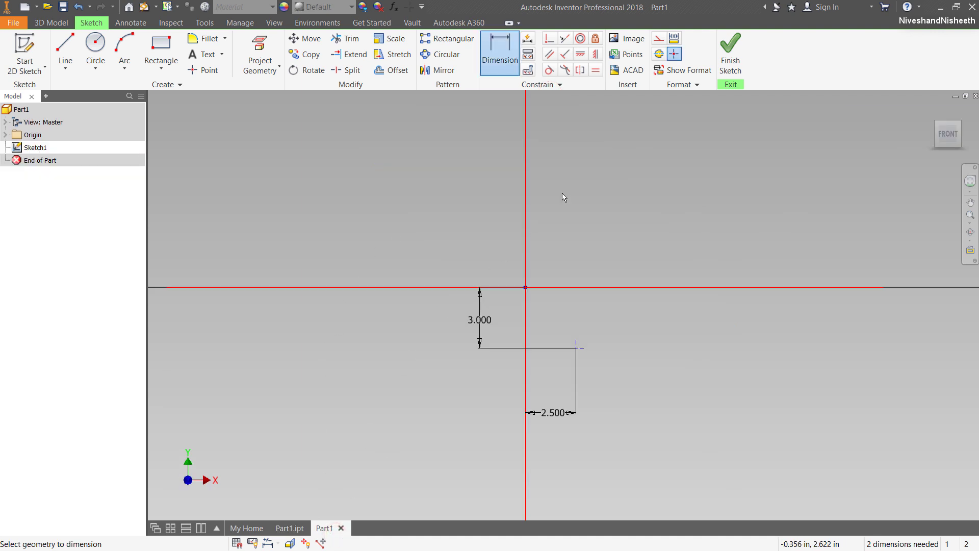
key("Escape")
right_click(602, 174)
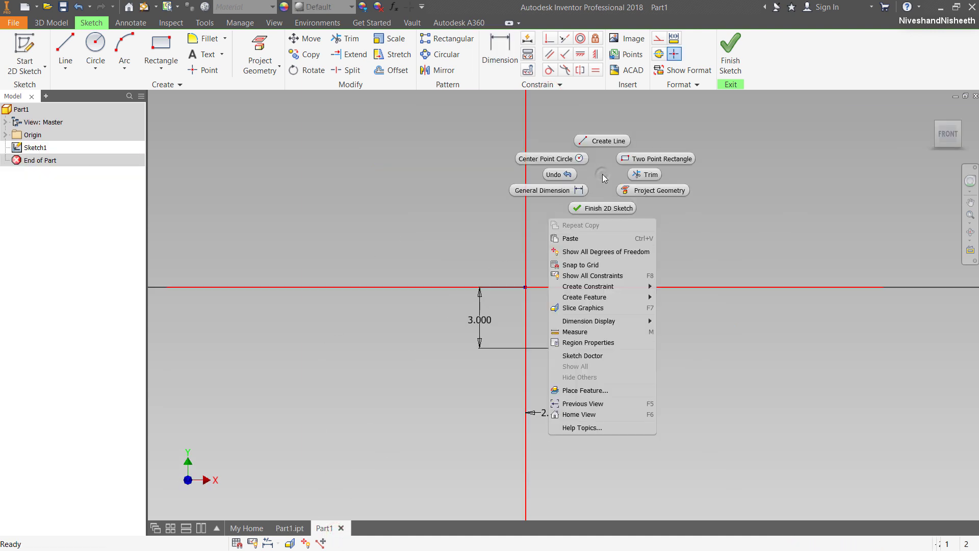
left_click(587, 239)
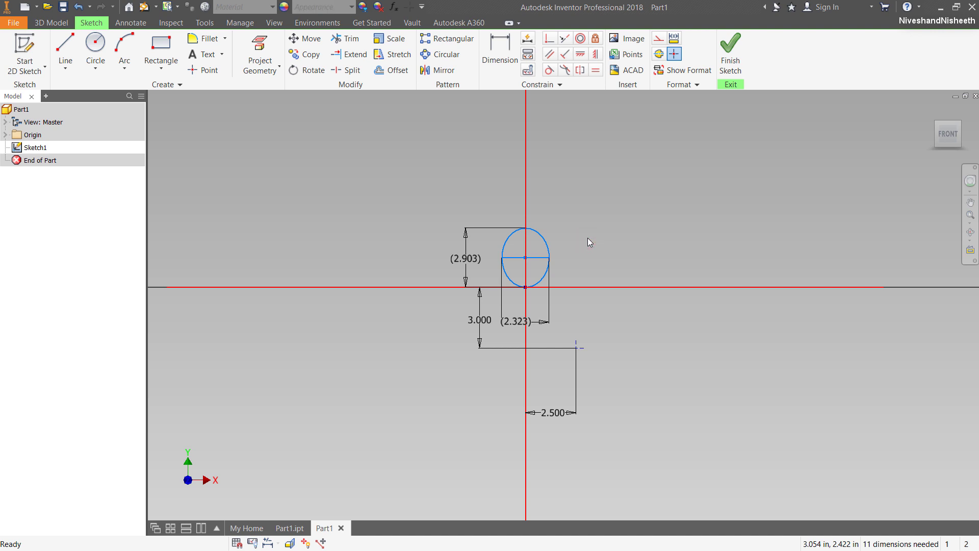
Move the pasted ellipse with its major and minor axis lines from the ellipse centre onto the dimensioned sketch point
left_click(306, 38)
scroll(540, 256, "up", 3)
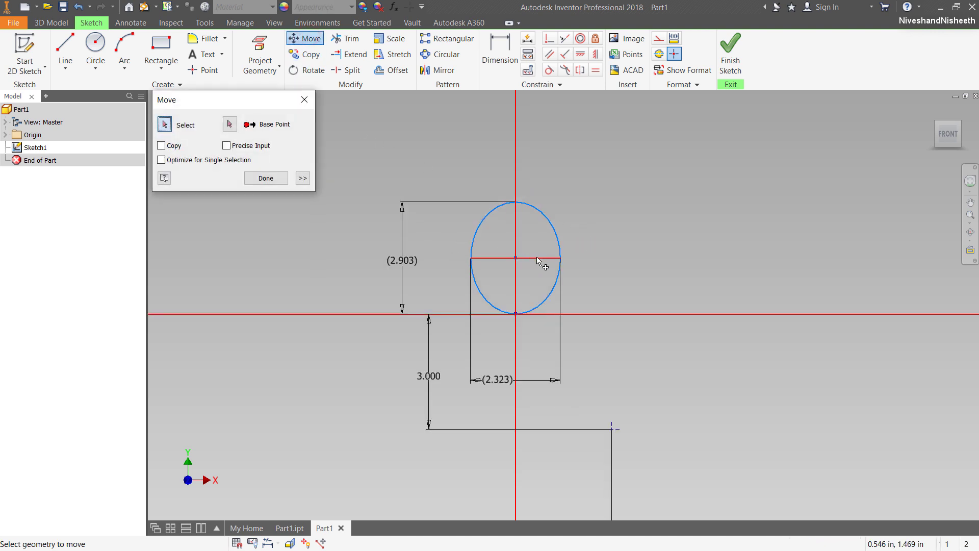
left_click(478, 228)
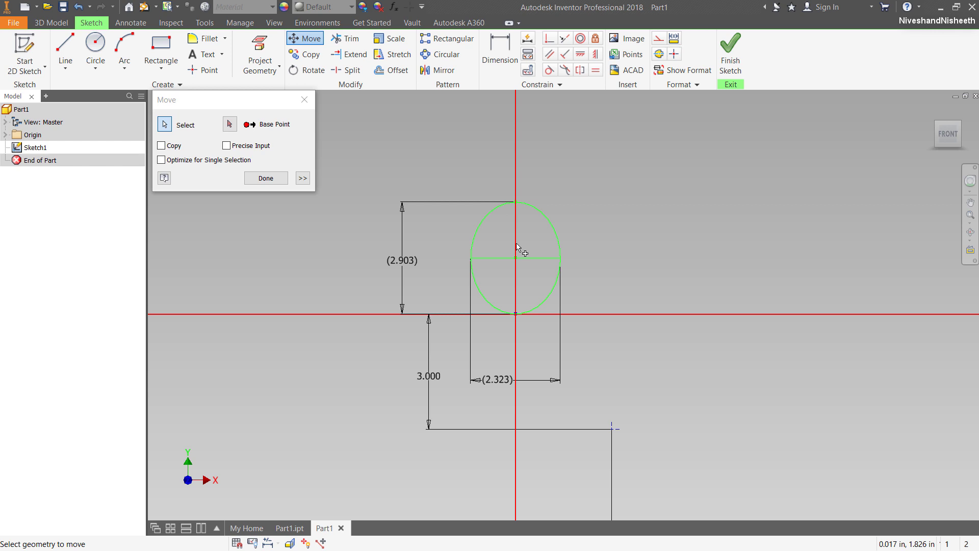
mouse_move(517, 247)
left_click(555, 262)
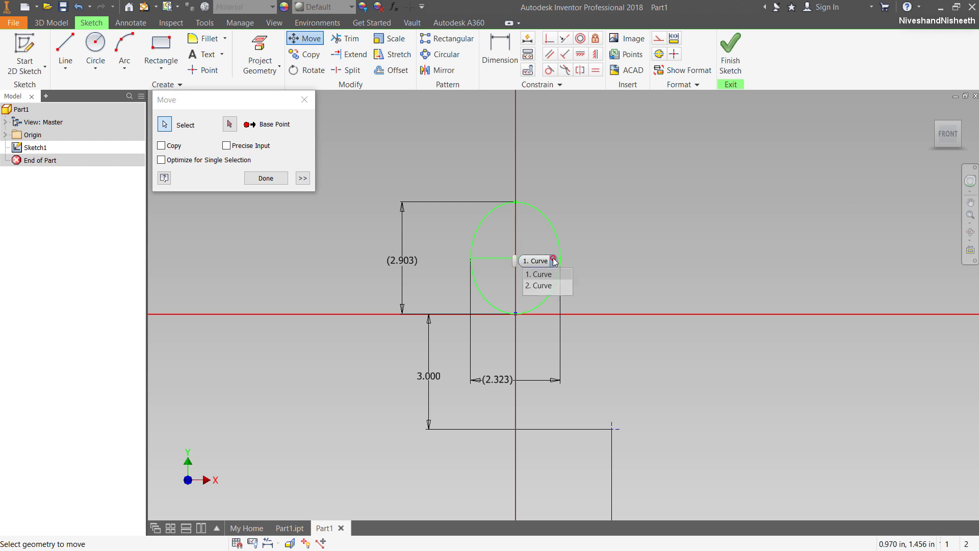
left_click(538, 284)
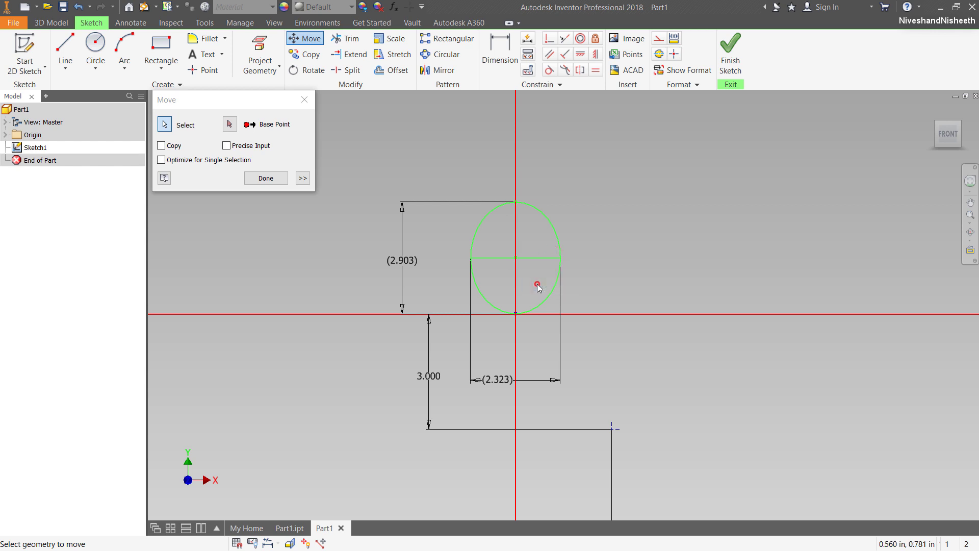
left_click(230, 124)
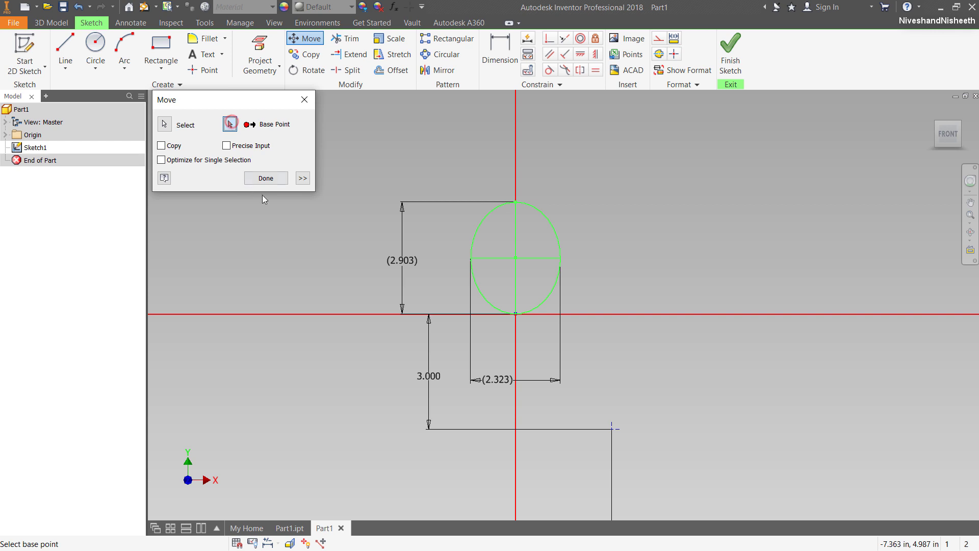
left_click(516, 257)
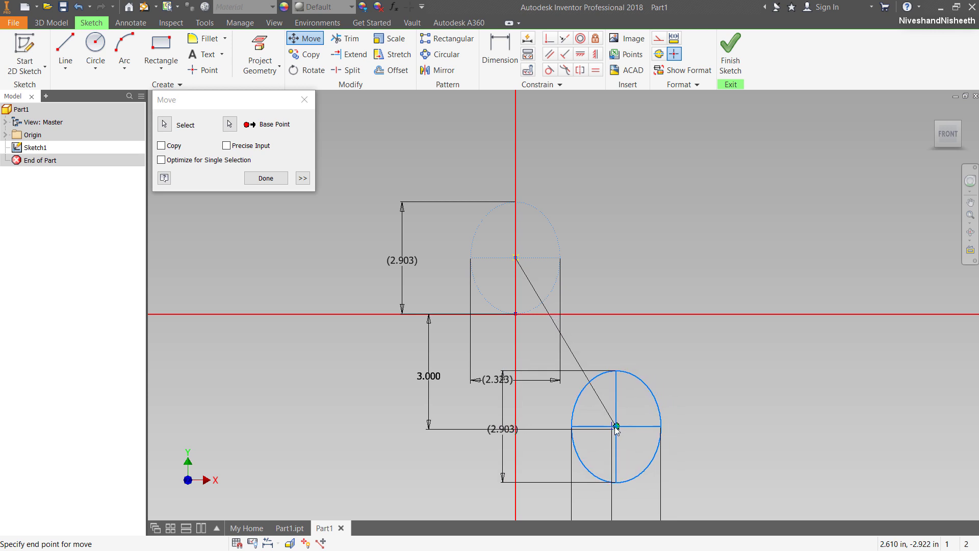
left_click(614, 431)
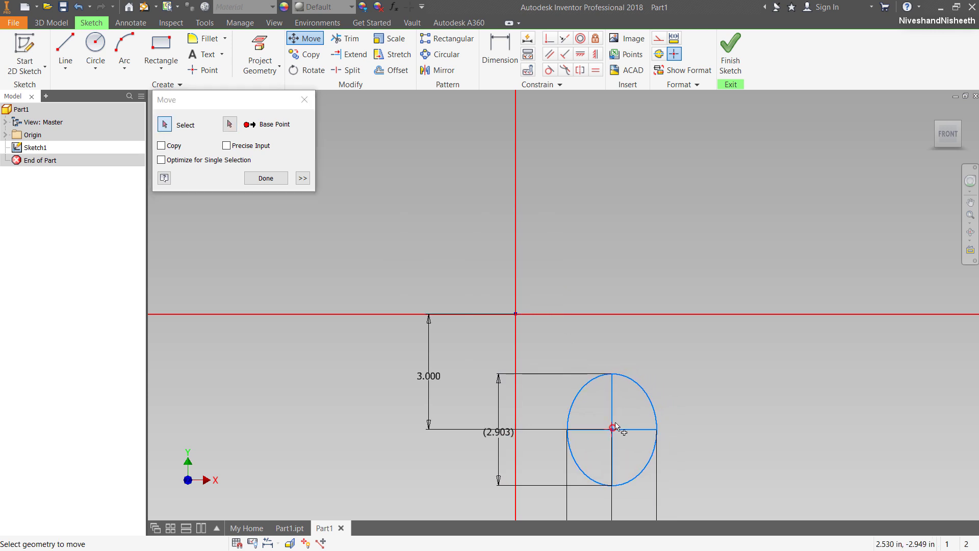
left_click(275, 180)
Rotate the ellipse and its axis lines 90 degrees about the ellipse centre, allowing the constraints to other geometry to be removed
left_click(306, 70)
scroll(501, 236, "down", 3)
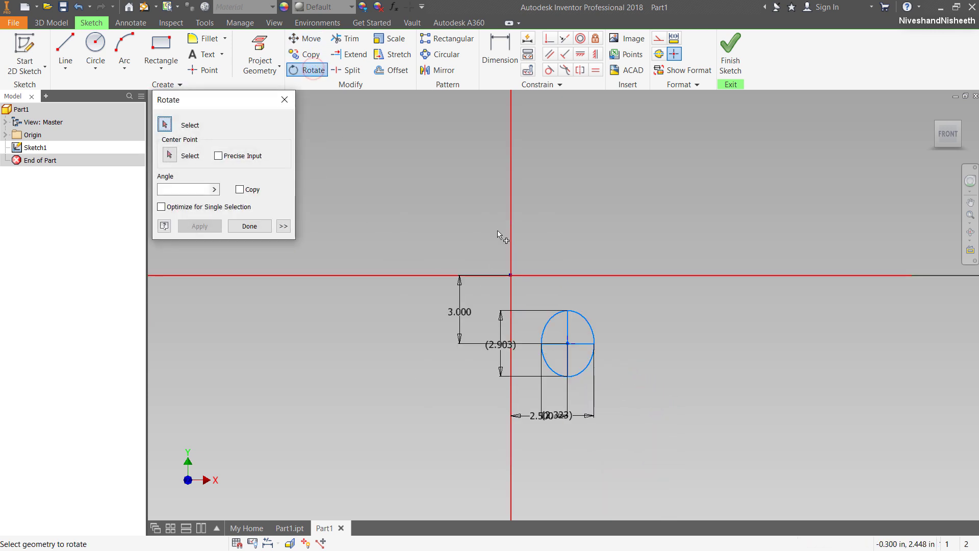
scroll(564, 391, "up", 5)
left_click_drag(498, 206, 678, 388)
right_click(681, 268)
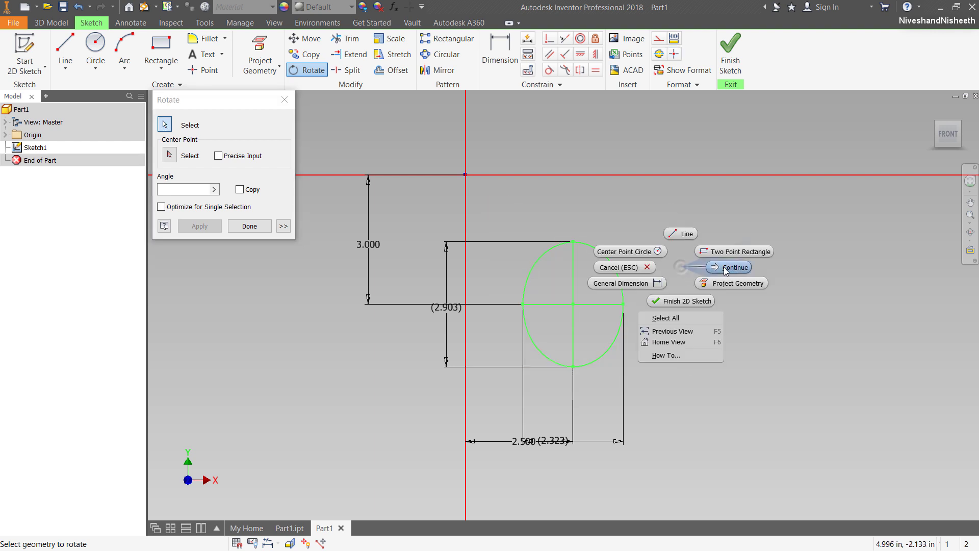
left_click(723, 267)
left_click(573, 304)
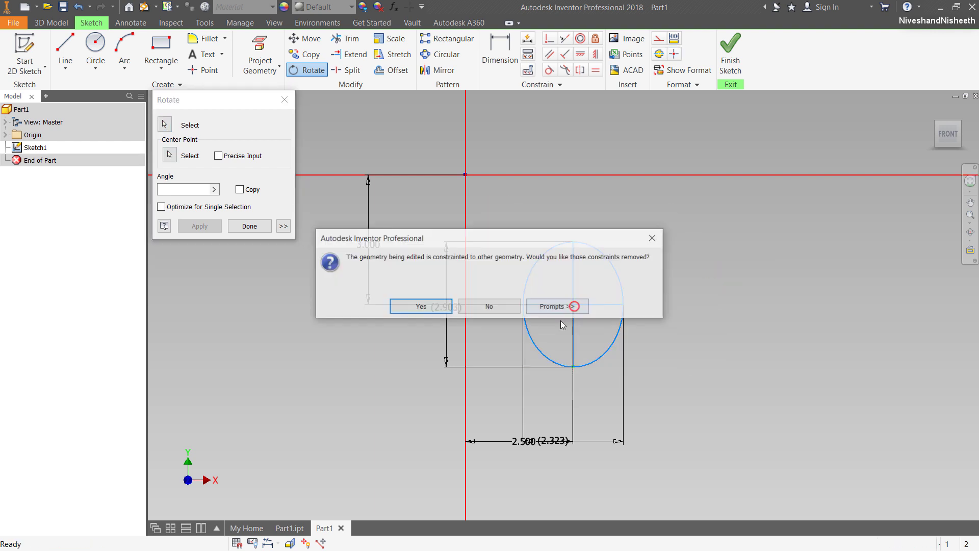
left_click(431, 309)
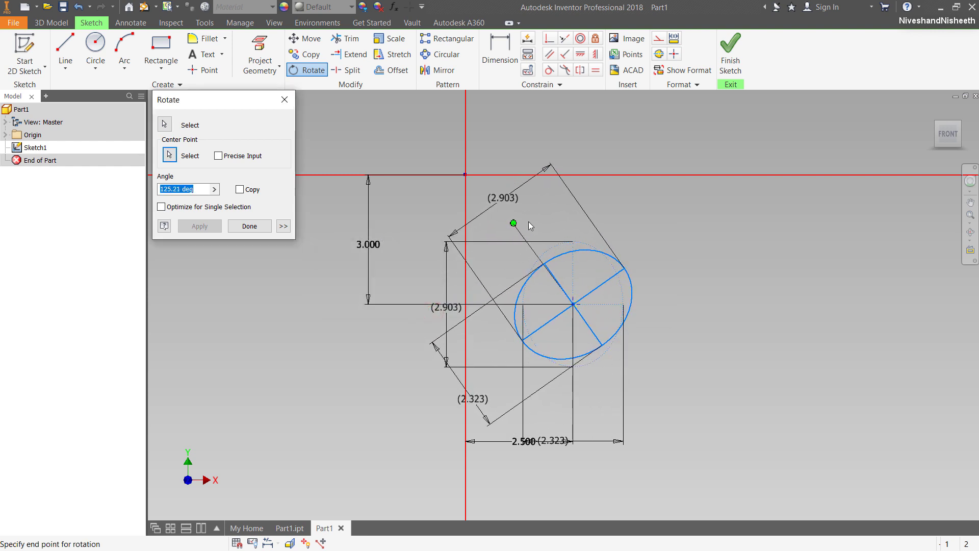
left_click(575, 224)
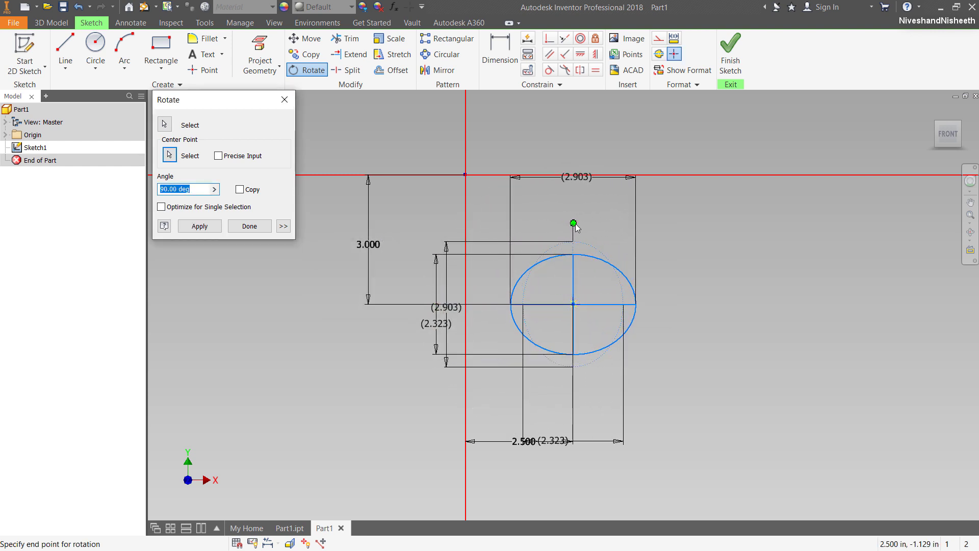
left_click(575, 224)
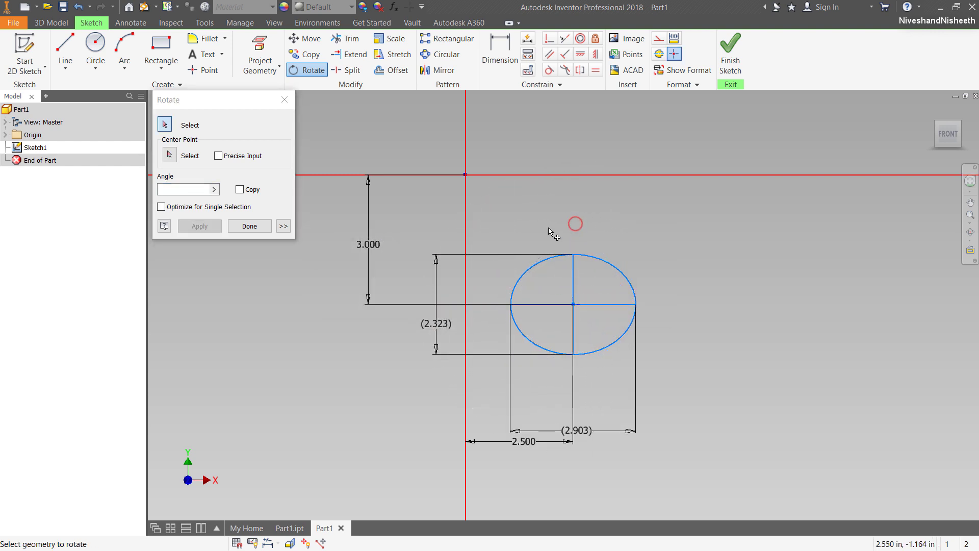
left_click(243, 227)
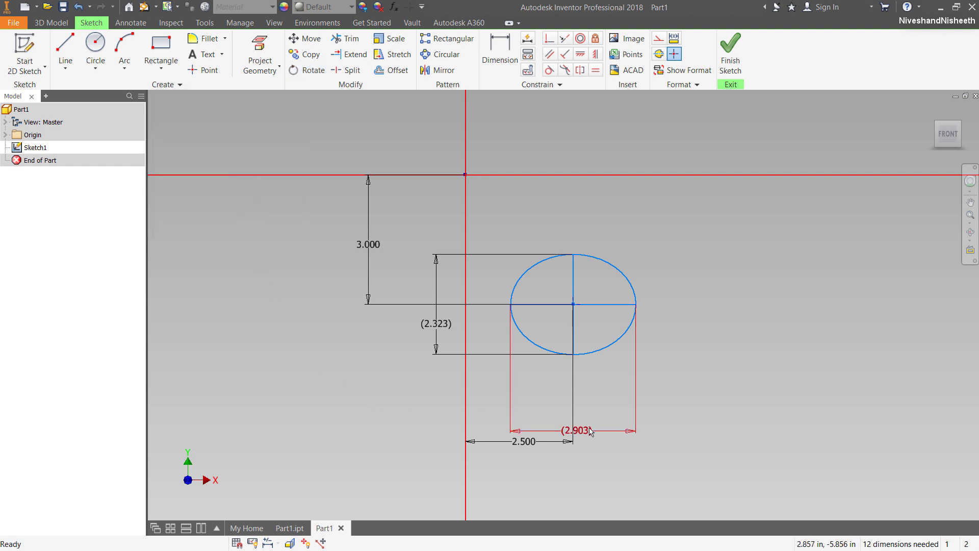
Reposition the major-axis dimension farther below the ellipse and place the 2.5 in horizontal offset dimension above it
left_click_drag(590, 432, 581, 228)
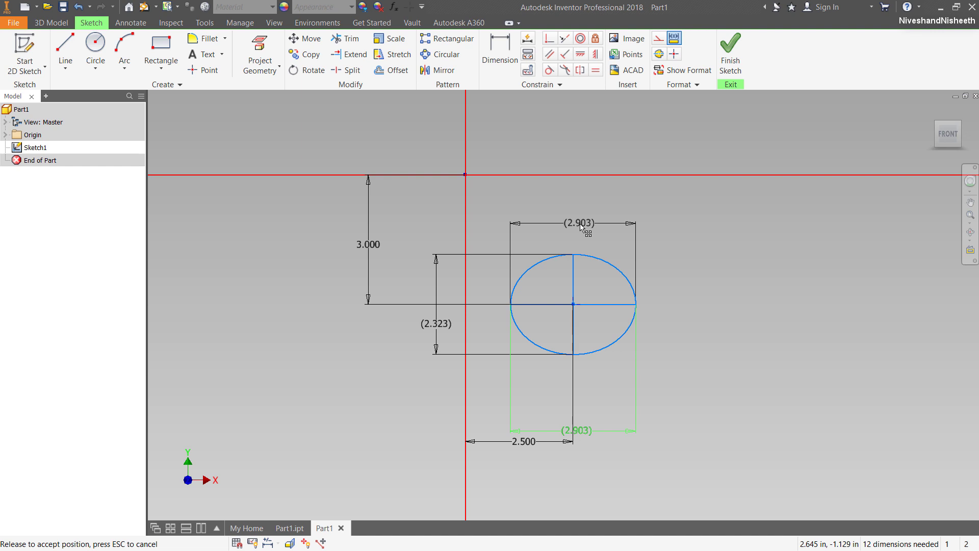
left_click_drag(580, 228, 578, 482)
left_click_drag(525, 440, 521, 418)
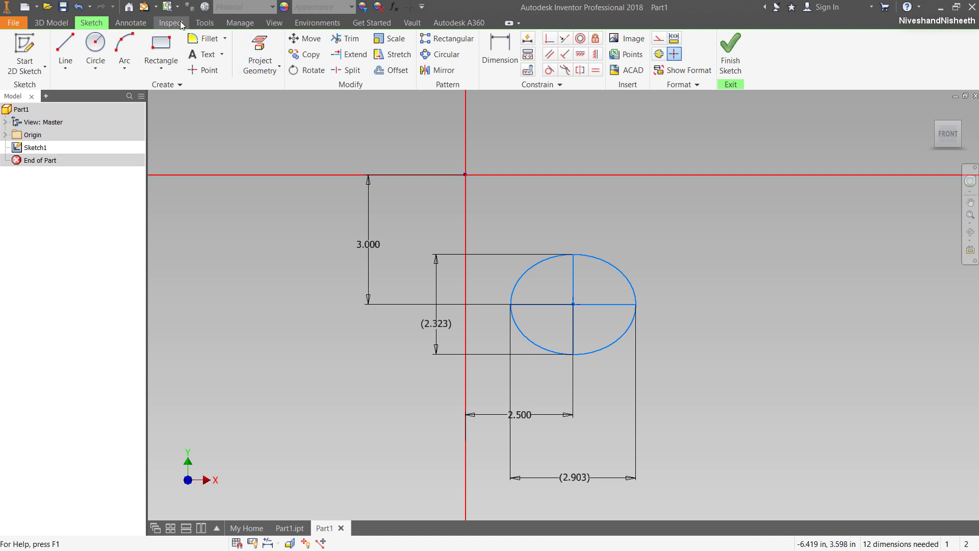
Set both the linear and angular dimension display precision to 5.12345 in the document settings
left_click(202, 23)
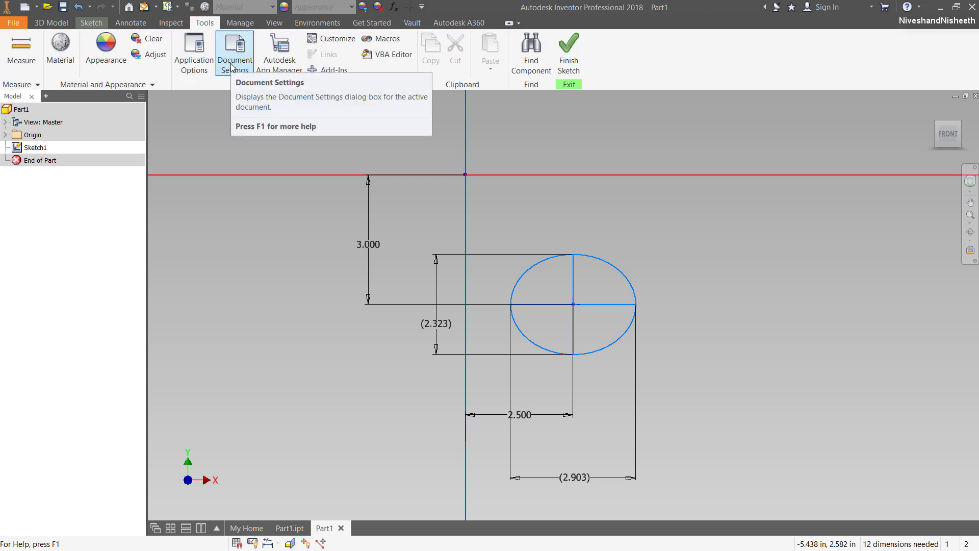
left_click(232, 67)
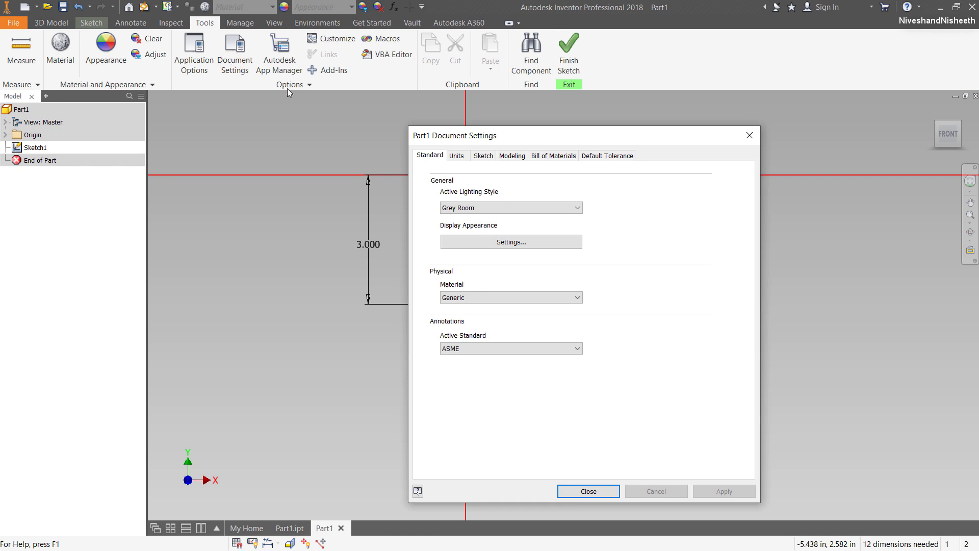
left_click(455, 156)
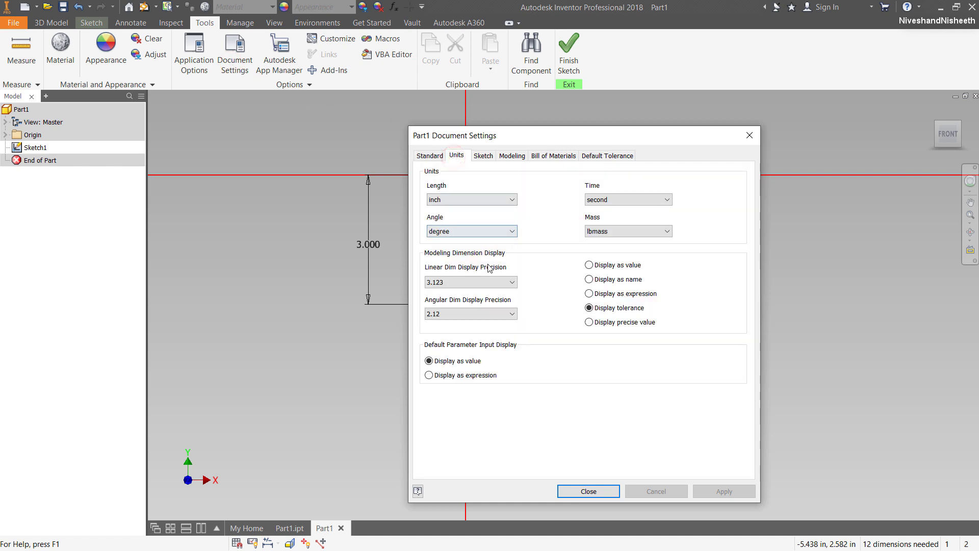
left_click(492, 282)
left_click(475, 333)
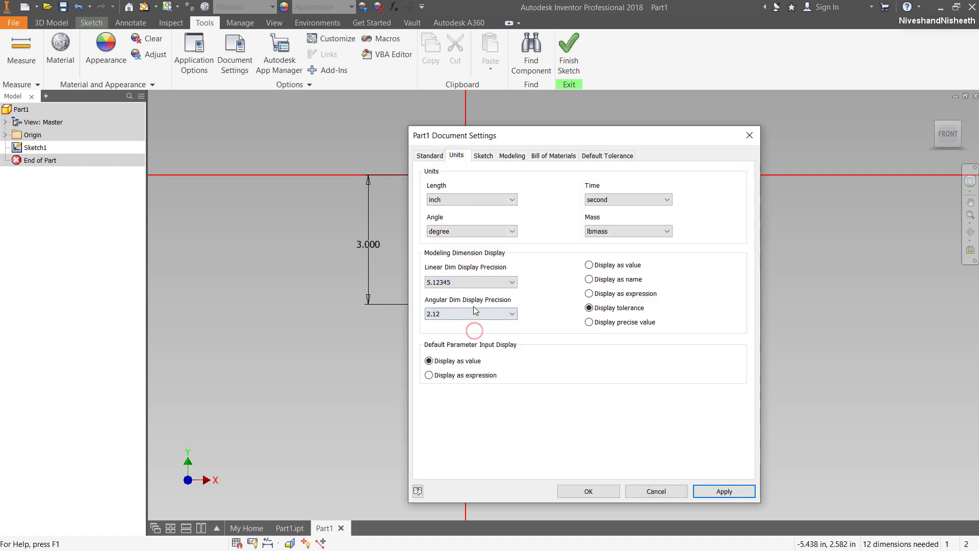
left_click(473, 314)
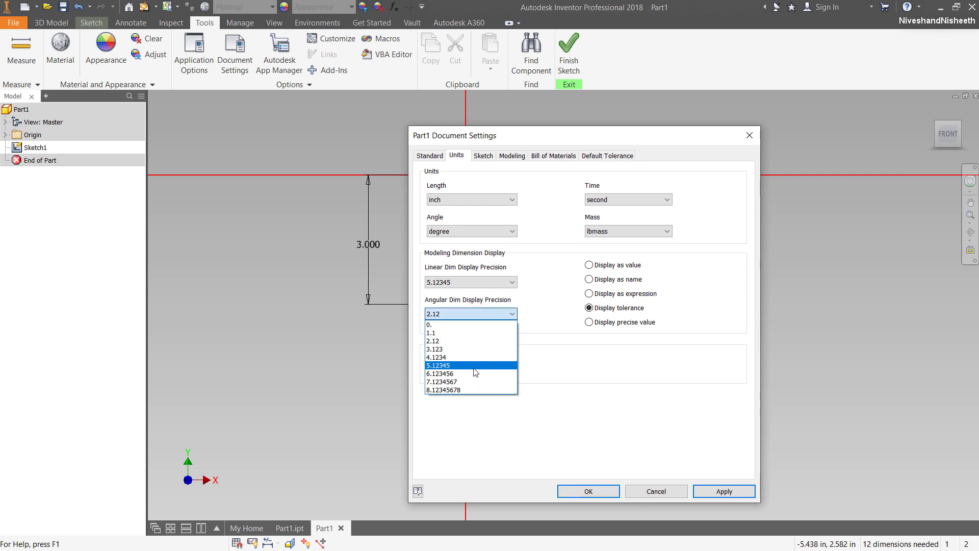
left_click(474, 368)
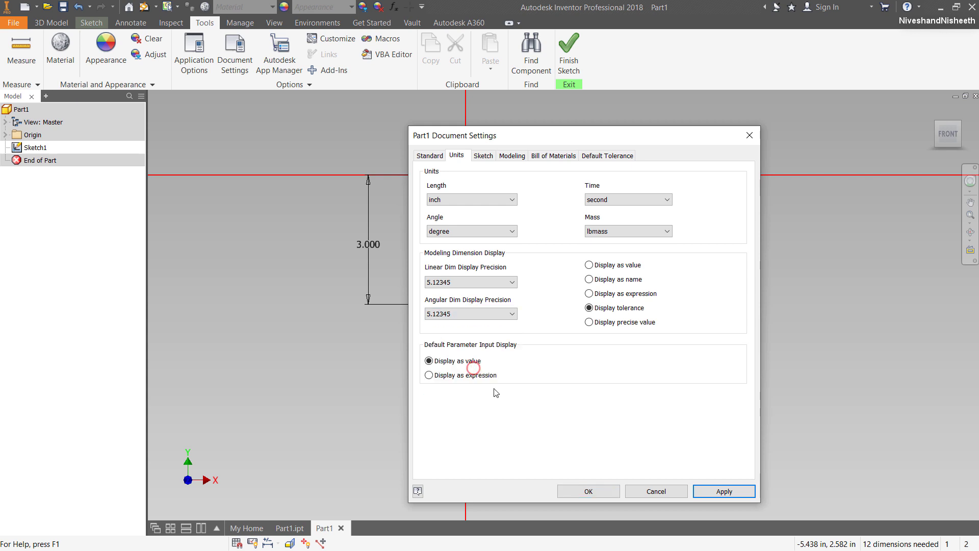
left_click(602, 495)
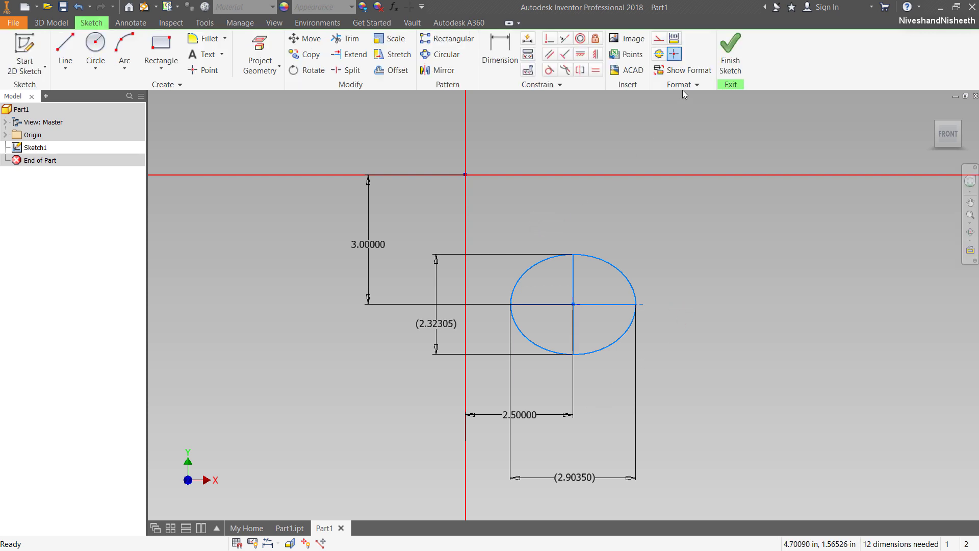
Finish the sketch and save the part as Part2 in the folder Authentication of Equation of Ellipse
left_click(721, 61)
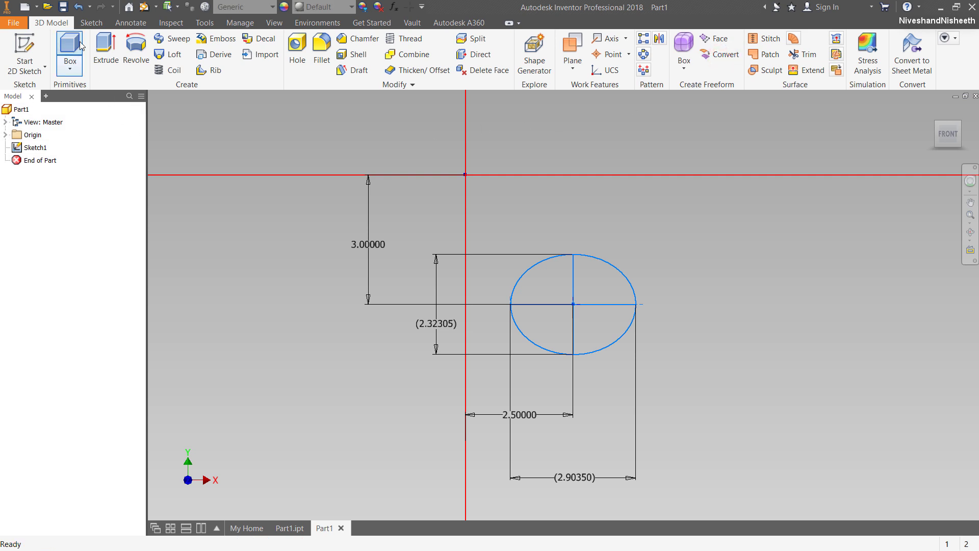
left_click(145, 8)
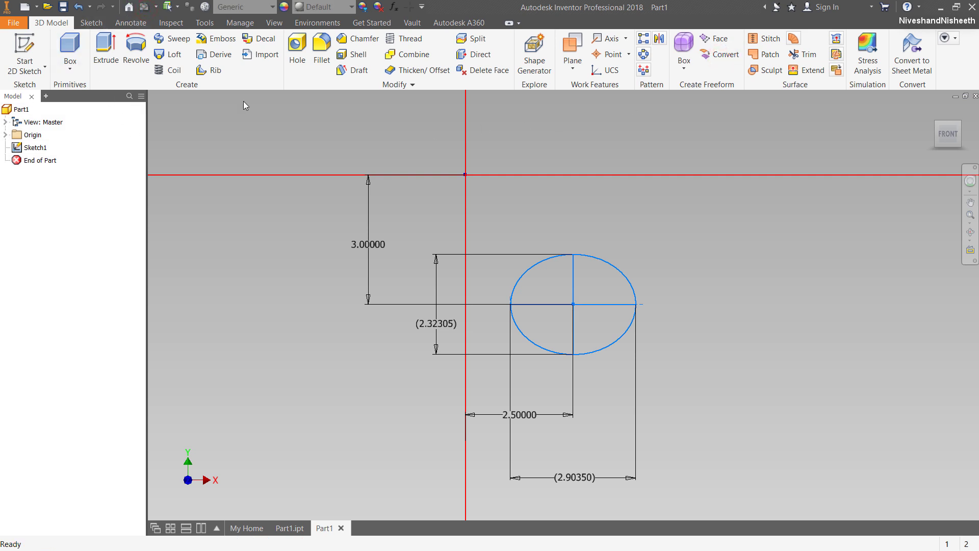
left_click(63, 7)
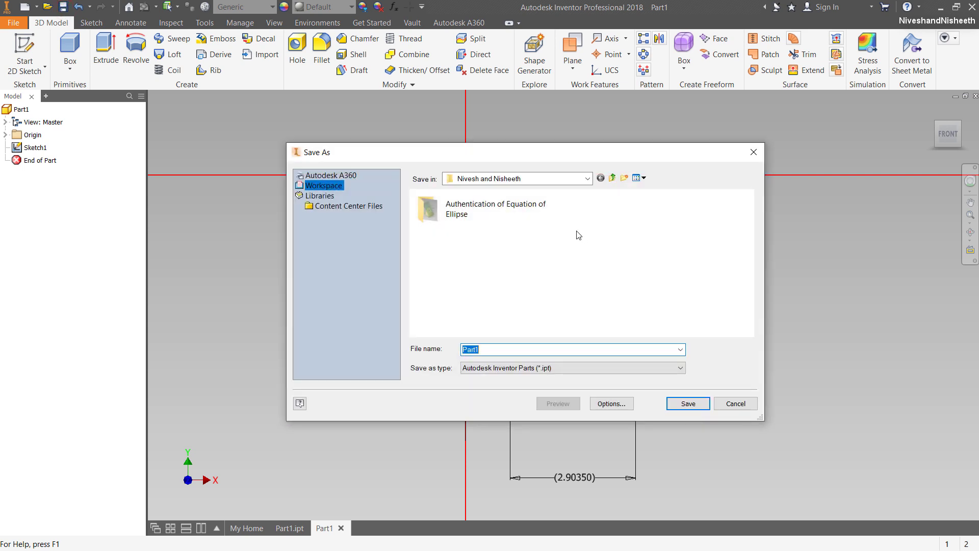
double_click(524, 209)
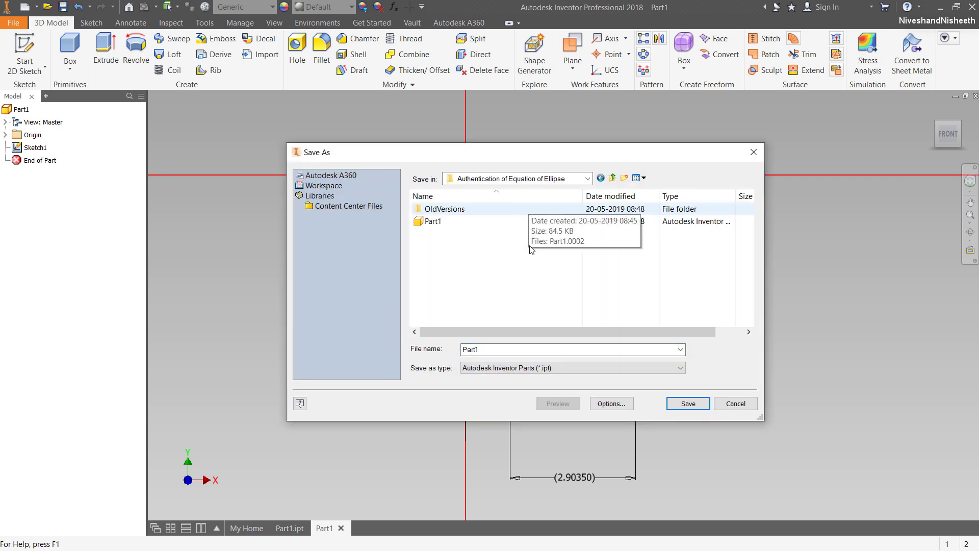
left_click(509, 350)
left_click(515, 349)
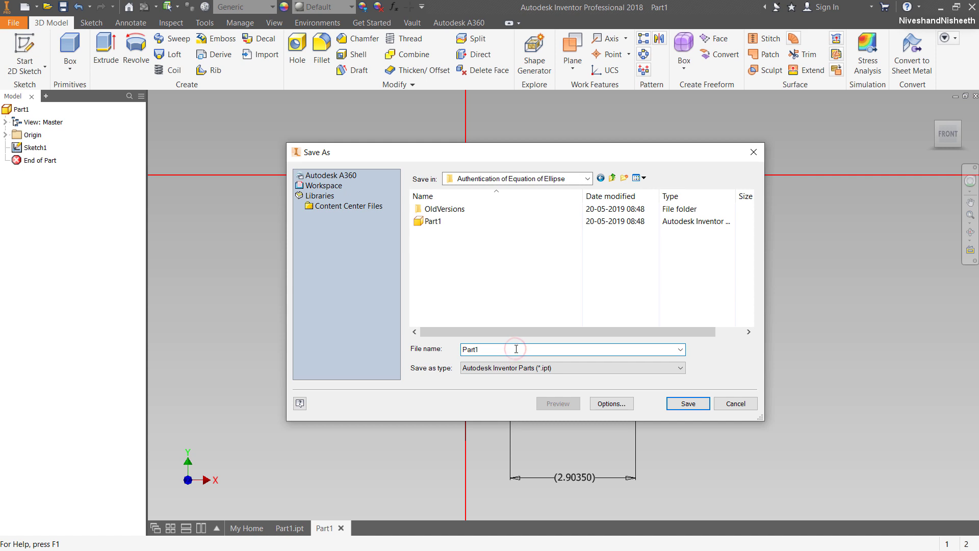
key("BackSpace")
type("2")
left_click(704, 405)
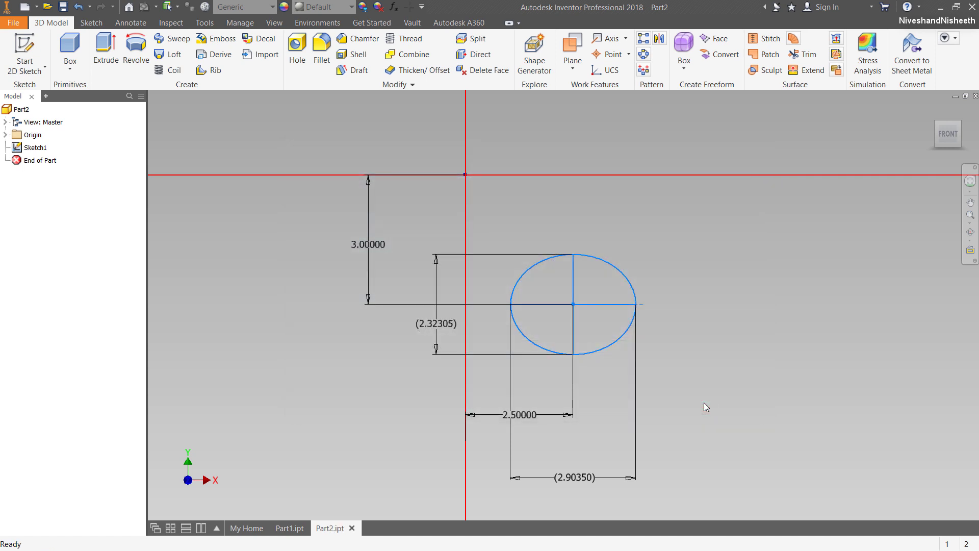
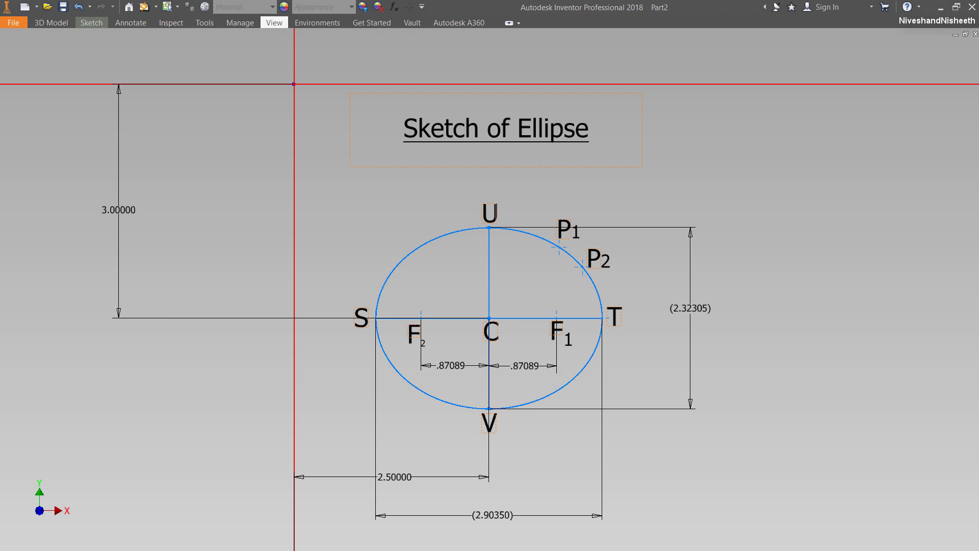
Restore the full interface from clean-screen display and finish the labelled ellipse sketch
left_click(276, 23)
left_click(580, 54)
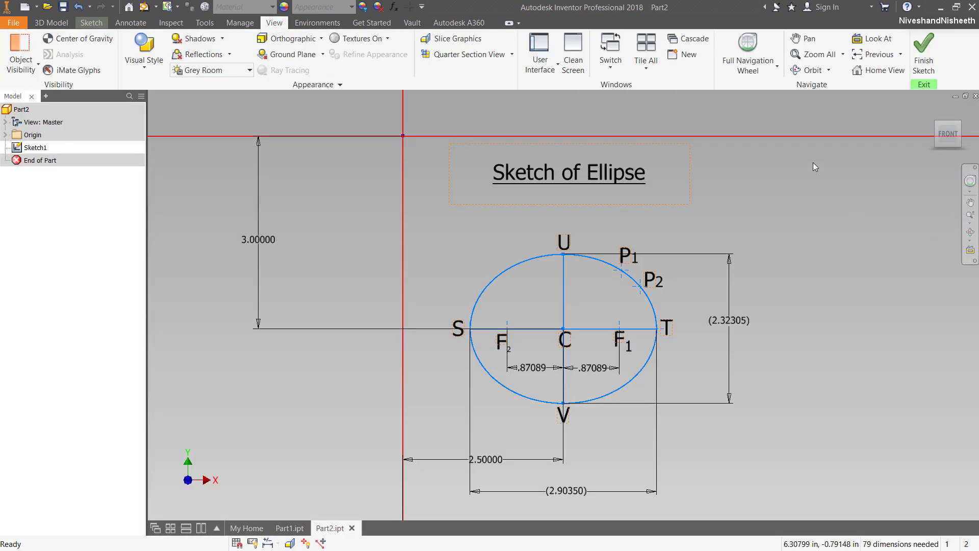
left_click(930, 62)
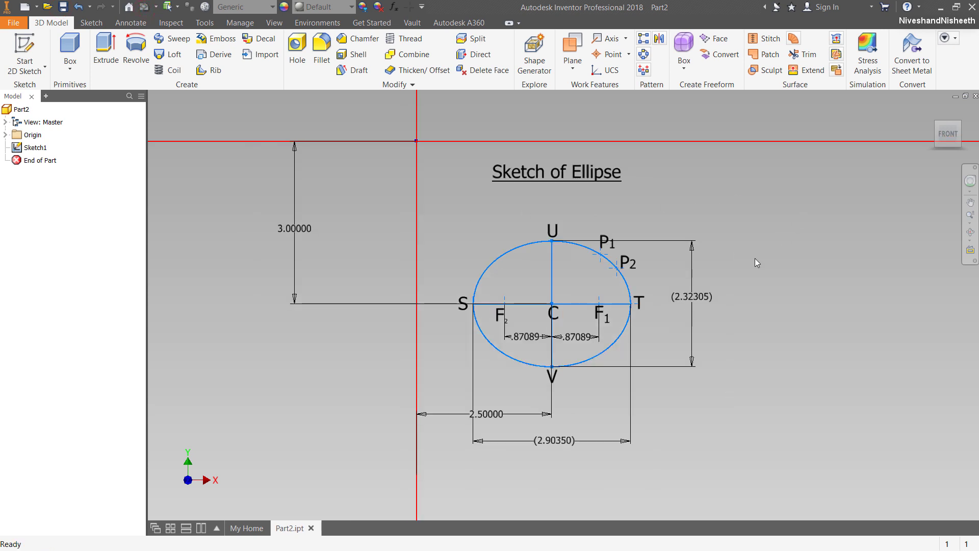
Create a new part from the English Standard (in).ipt template and start a 2D sketch on the XY plane, viewed from the front
left_click(24, 7)
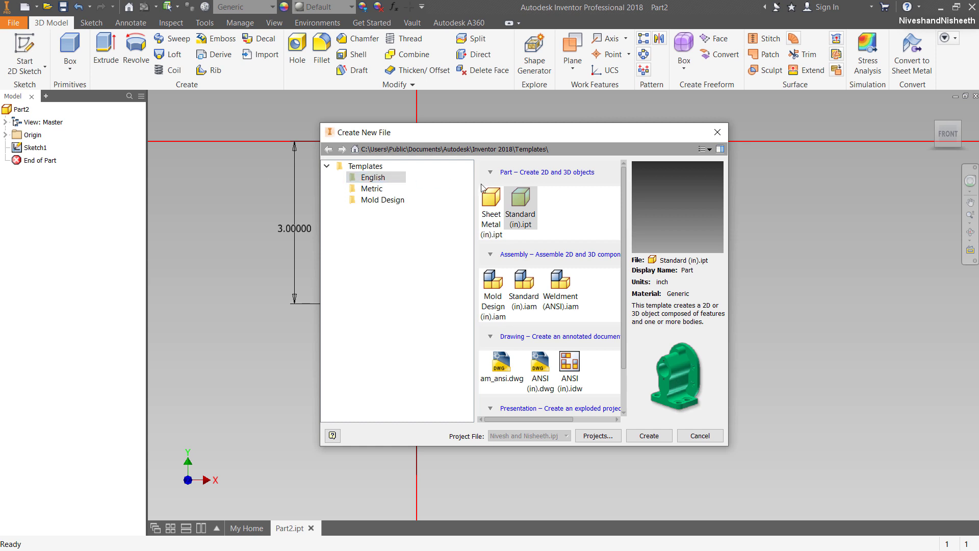
double_click(518, 206)
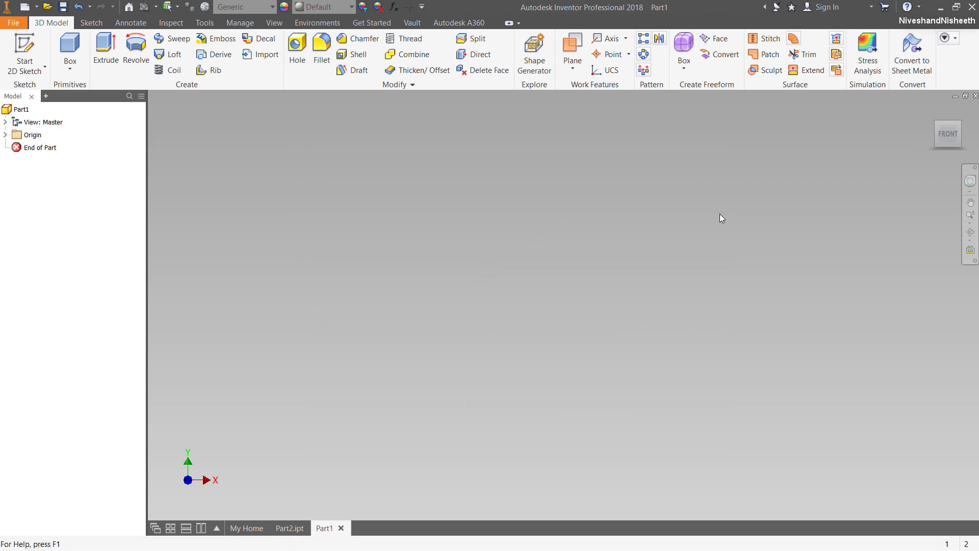
right_click(720, 213)
left_click(720, 246)
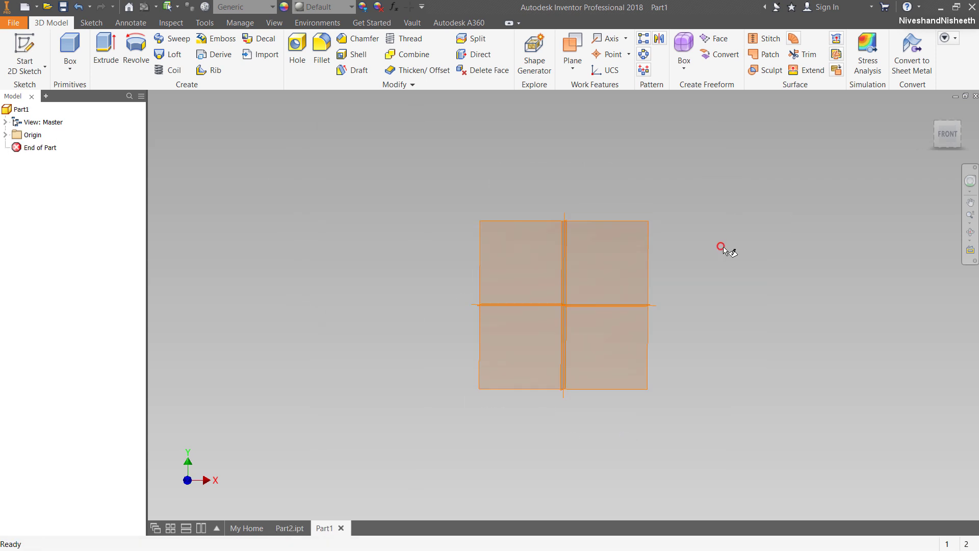
left_click(500, 186)
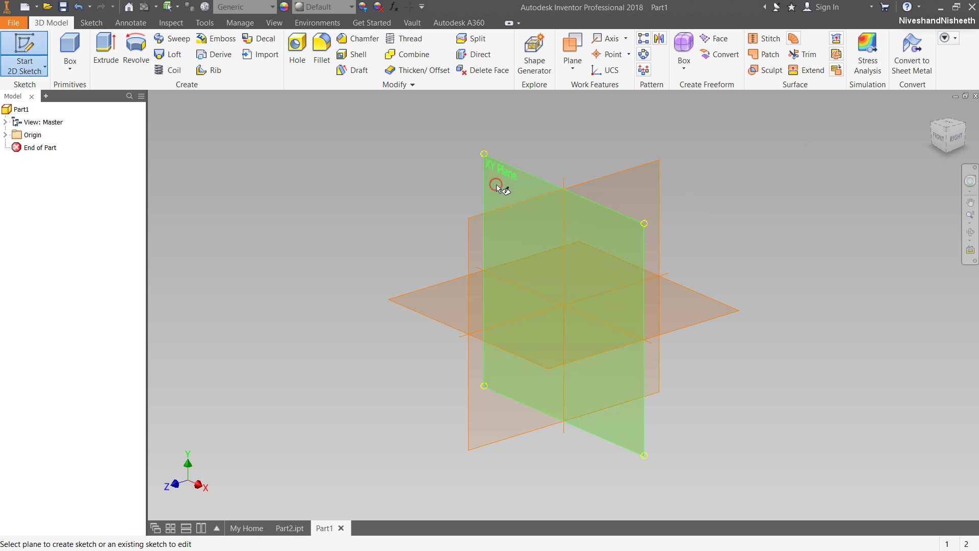
left_click(939, 138)
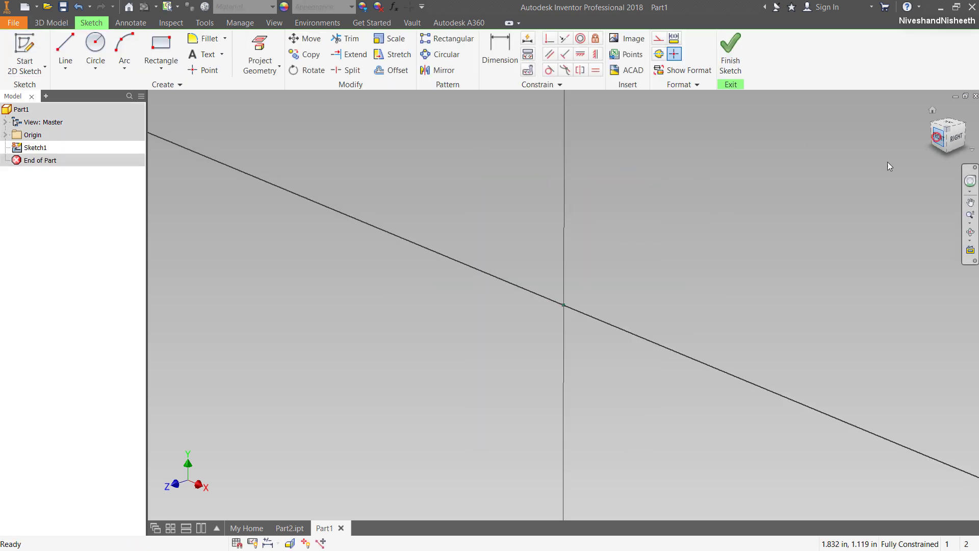
Set the sketch line colour to Red and draw a long vertical line to one side of the origin
left_click(76, 49)
left_click(694, 83)
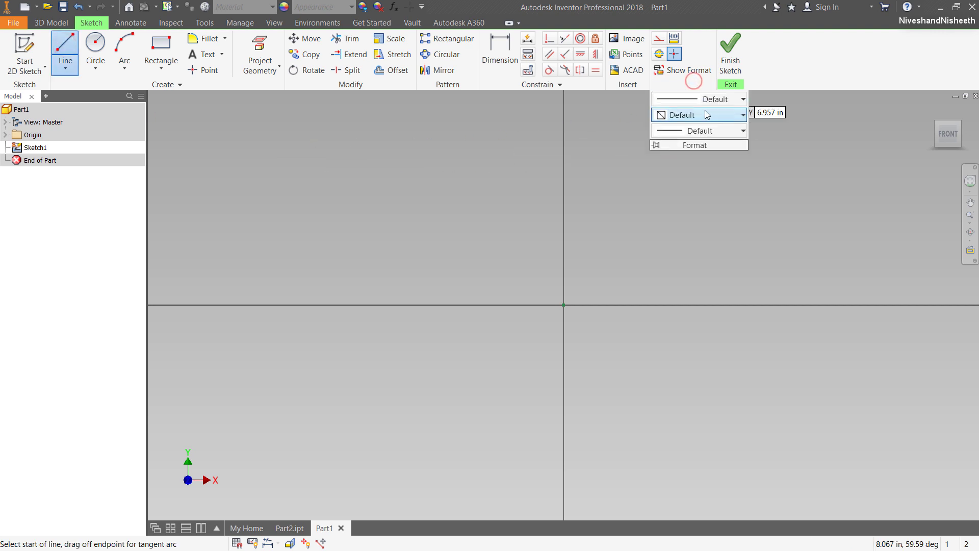
left_click(707, 114)
left_click(671, 159)
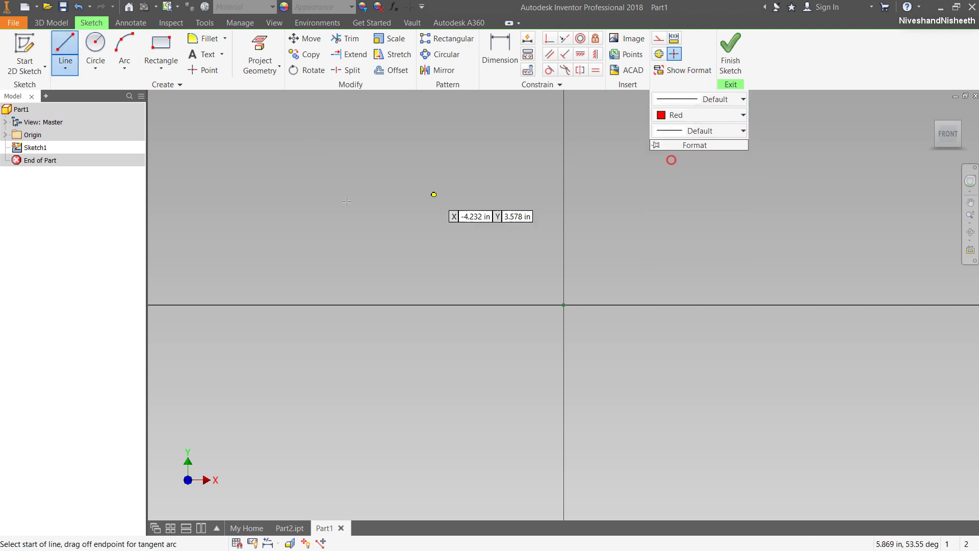
left_click(397, 147)
left_click(397, 490)
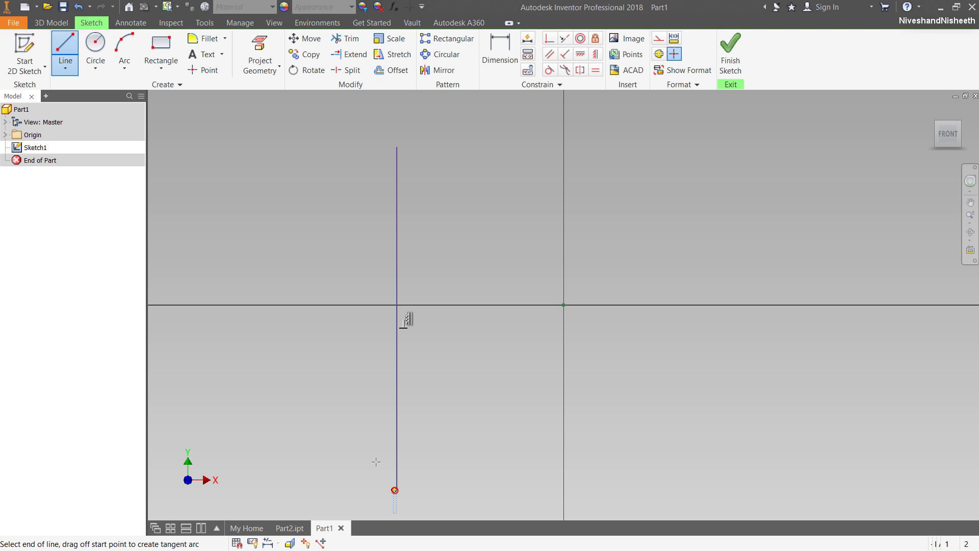
right_click(304, 328)
left_click(286, 380)
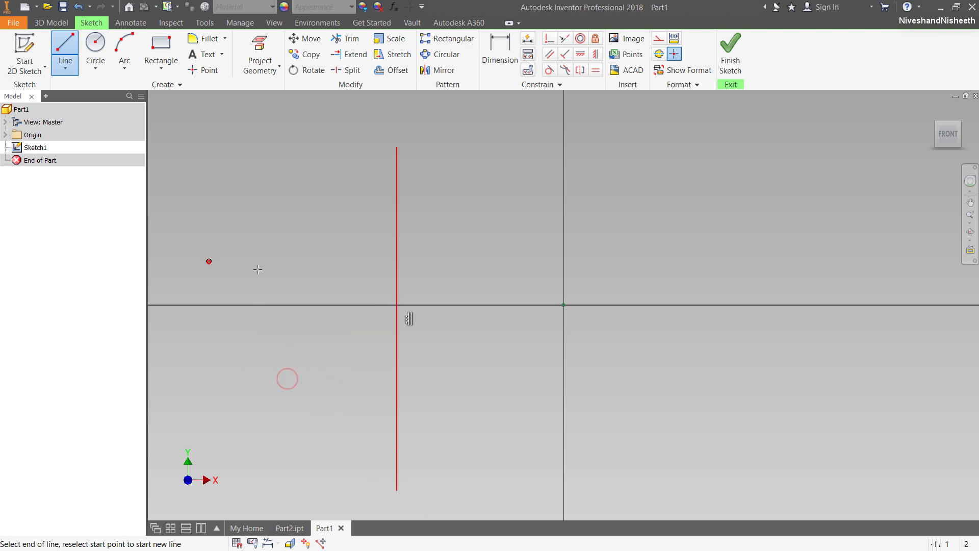
Draw a horizontal red line crossing the upper part of the vertical line
left_click(208, 261)
left_click(514, 261)
right_click(520, 190)
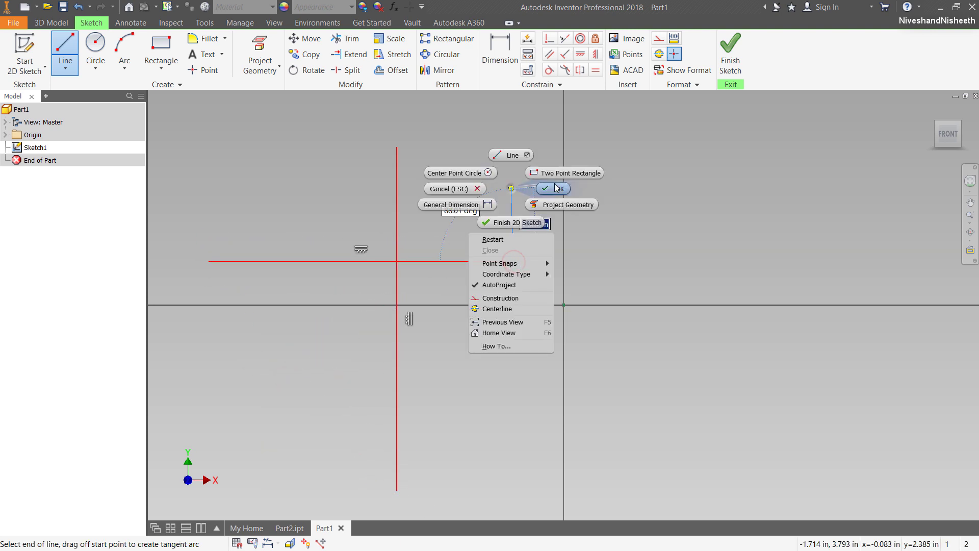
left_click(554, 184)
Constrain the midpoints of the horizontal and vertical red lines coincident with the sketch origin
left_click(555, 43)
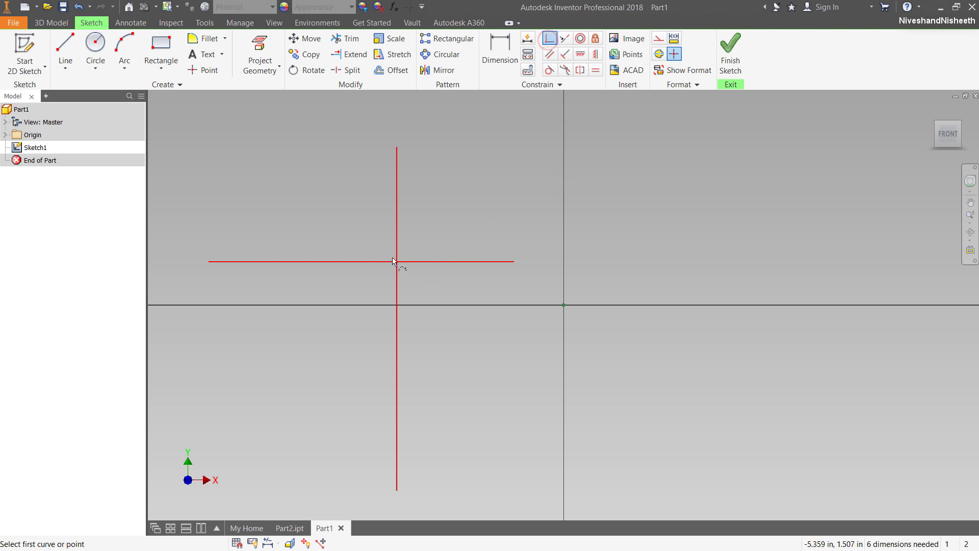
left_click(361, 261)
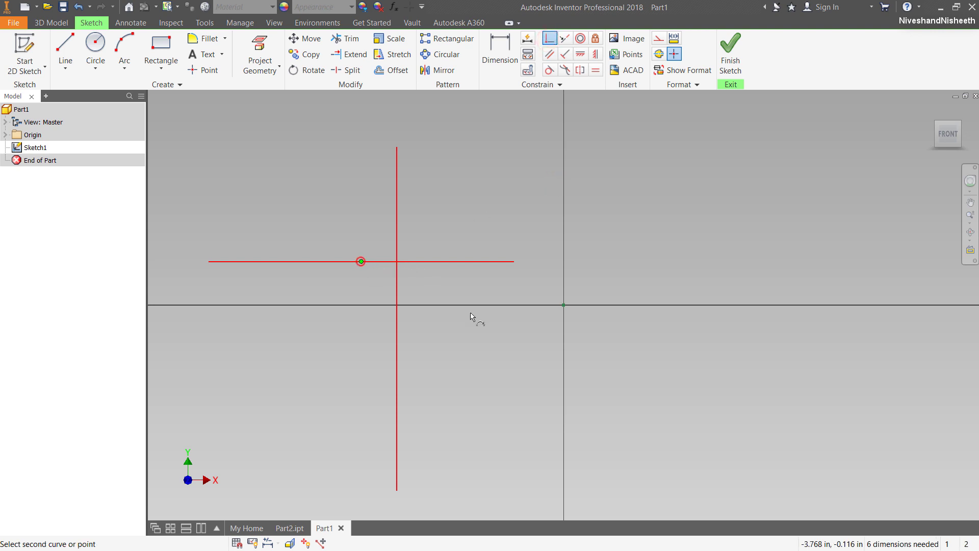
left_click(564, 305)
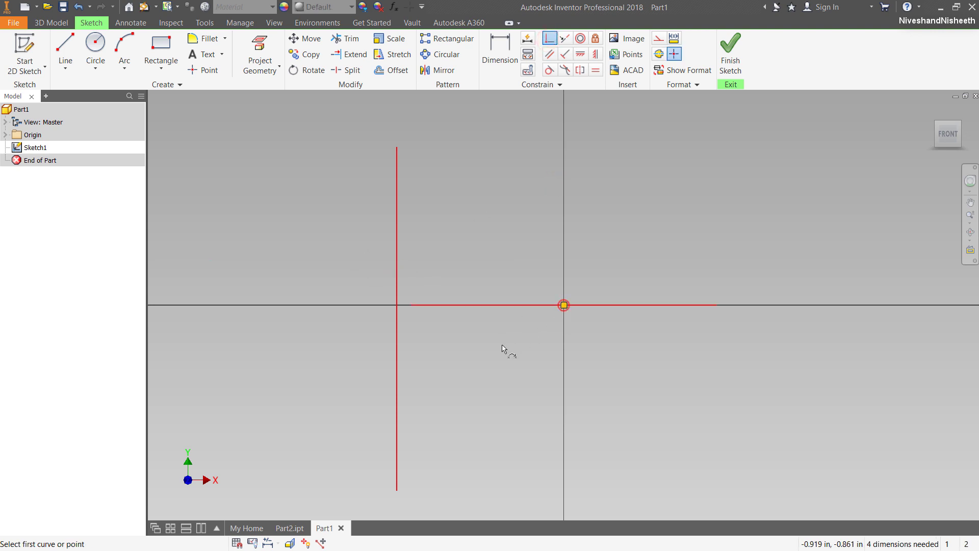
left_click(397, 320)
left_click(563, 305)
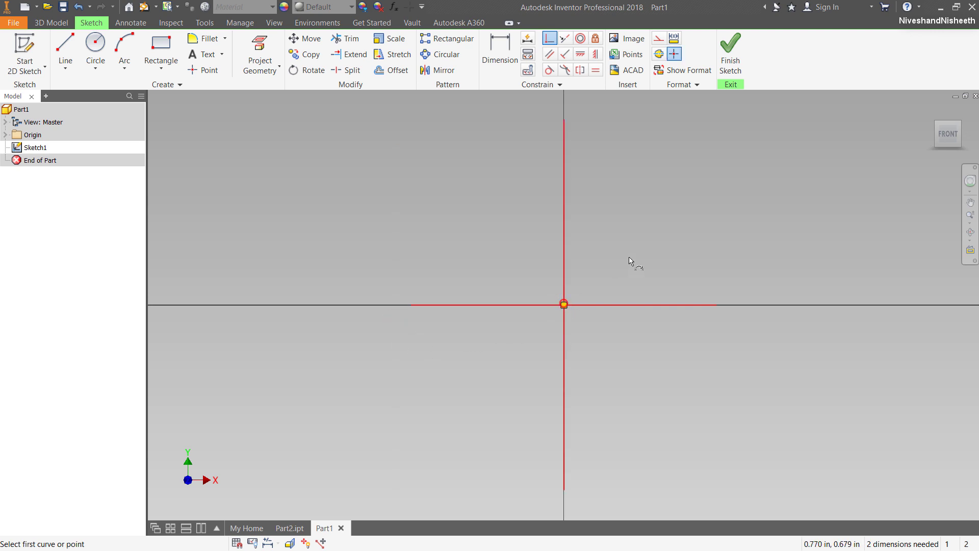
right_click(632, 196)
left_click(677, 191)
Set the sketch colour format back to Default
left_click(680, 84)
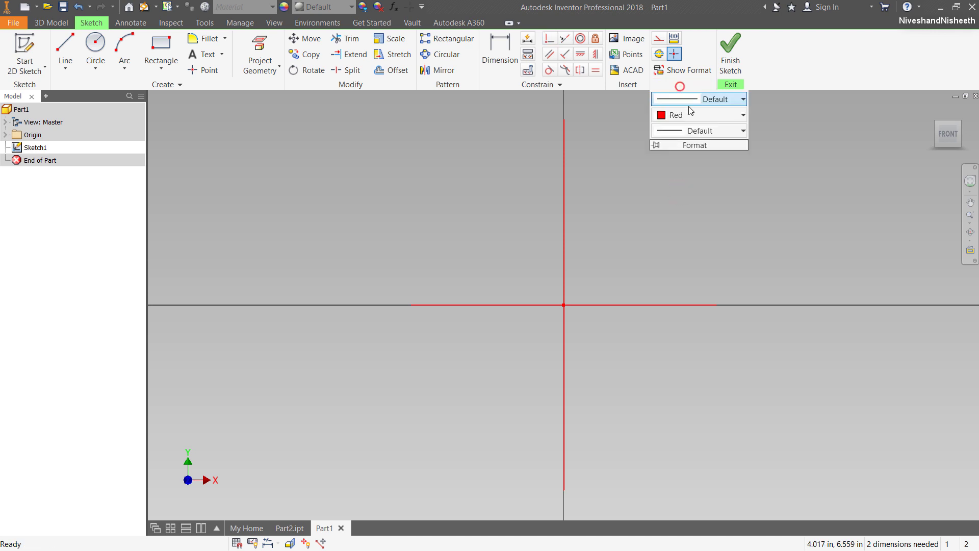
left_click(690, 113)
left_click(685, 130)
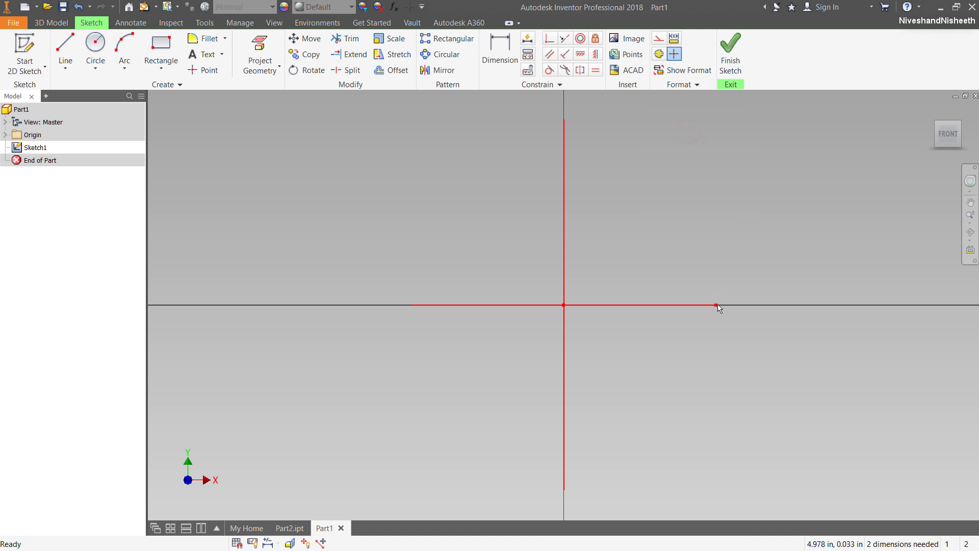
Lengthen both red axis lines symmetrically about the origin by stretching their endpoints outward
left_click_drag(716, 305, 872, 307)
scroll(597, 345, "down", 2)
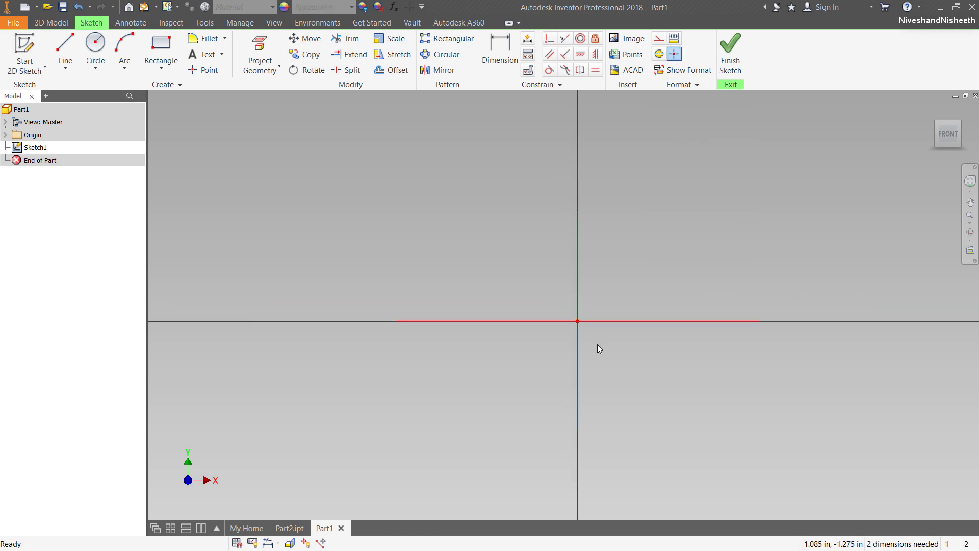
left_click_drag(579, 215, 578, 100)
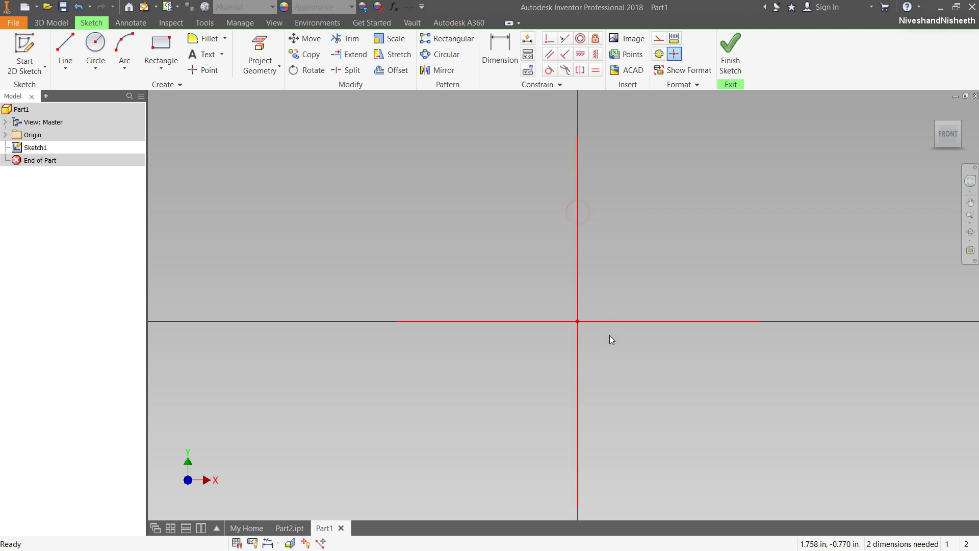
Place a sketch point in the quadrant below and right of the origin and dimension it 2.5 in from the vertical axis line
scroll(605, 336, "up", 2)
left_click(205, 69)
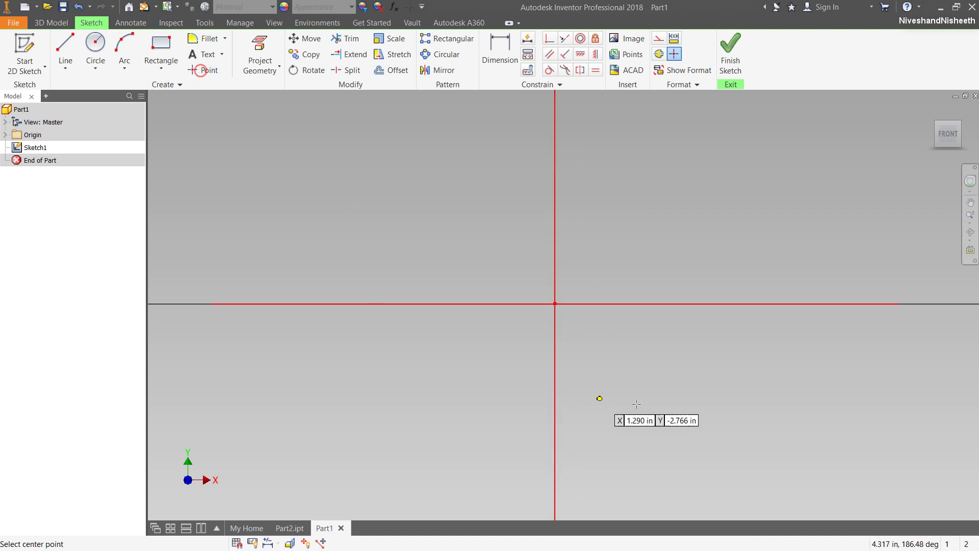
left_click(678, 397)
right_click(679, 206)
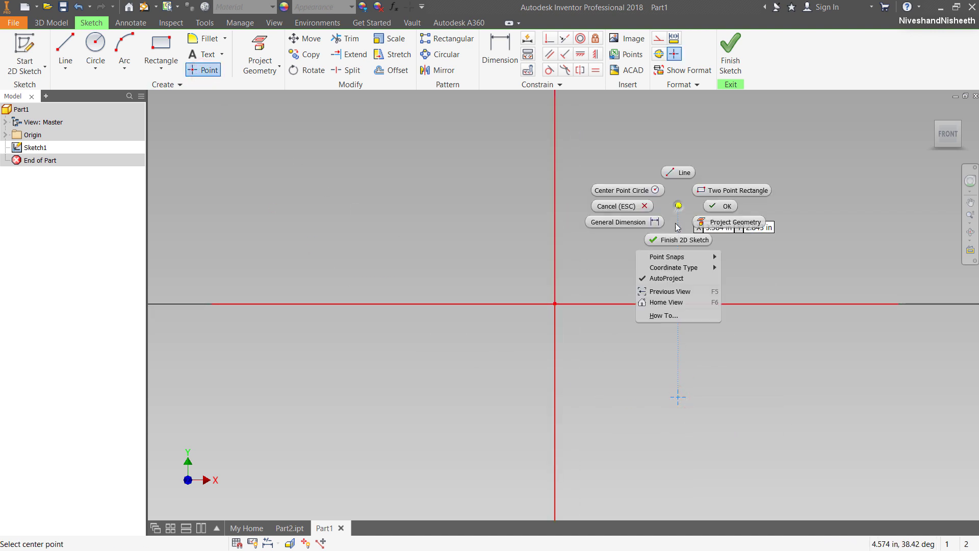
left_click(643, 222)
left_click(555, 412)
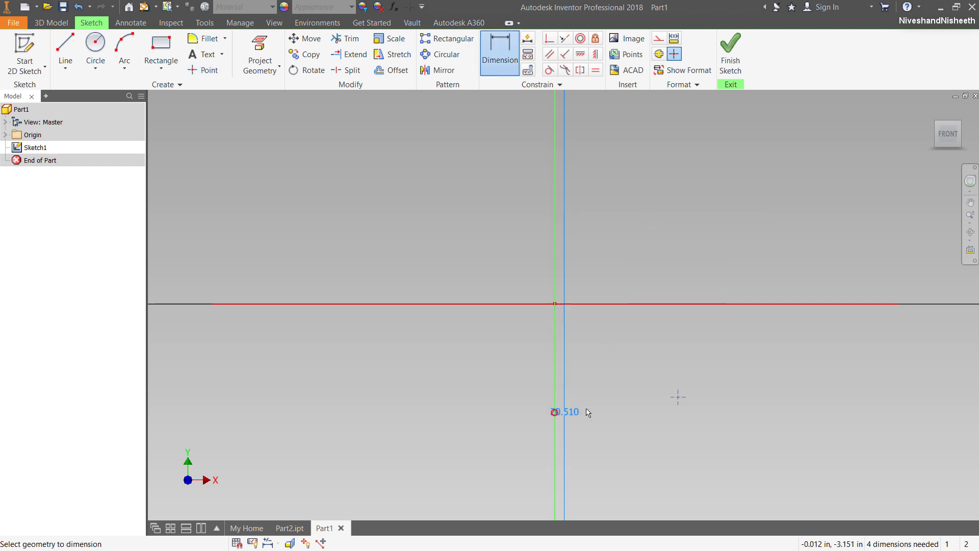
left_click(681, 399)
left_click(619, 432)
type("2.5")
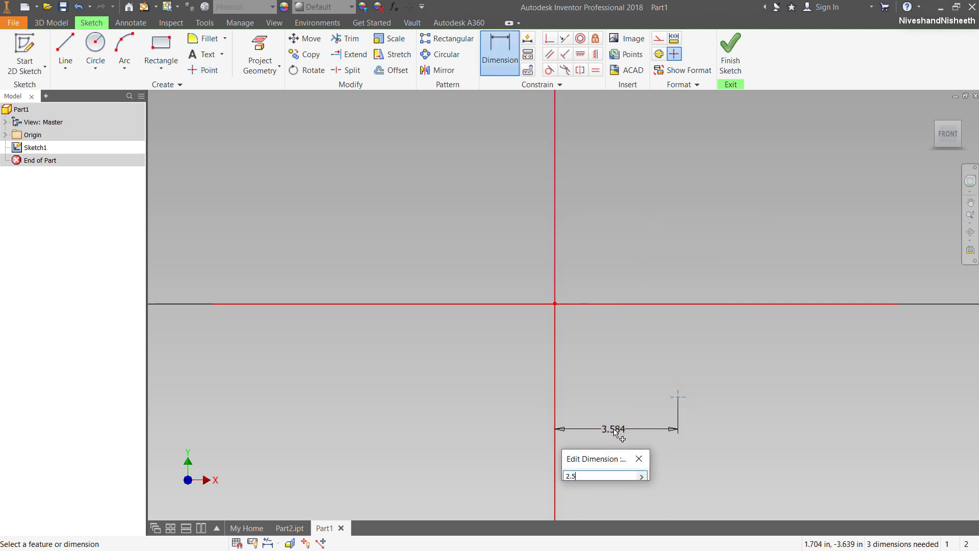
key("Return")
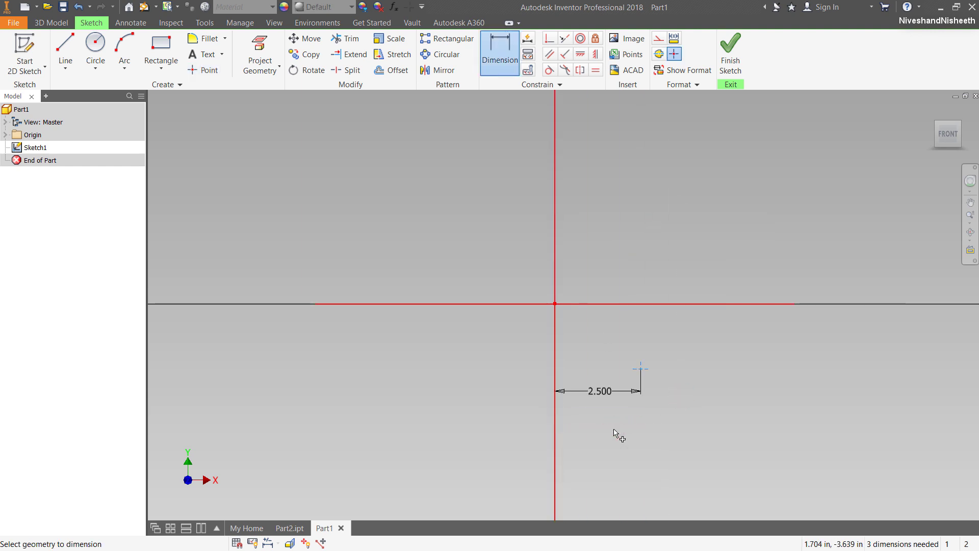
Dimension the point 3 in below the horizontal axis line and move the 2.5 in dimension below the point
left_click(638, 367)
left_click(495, 306)
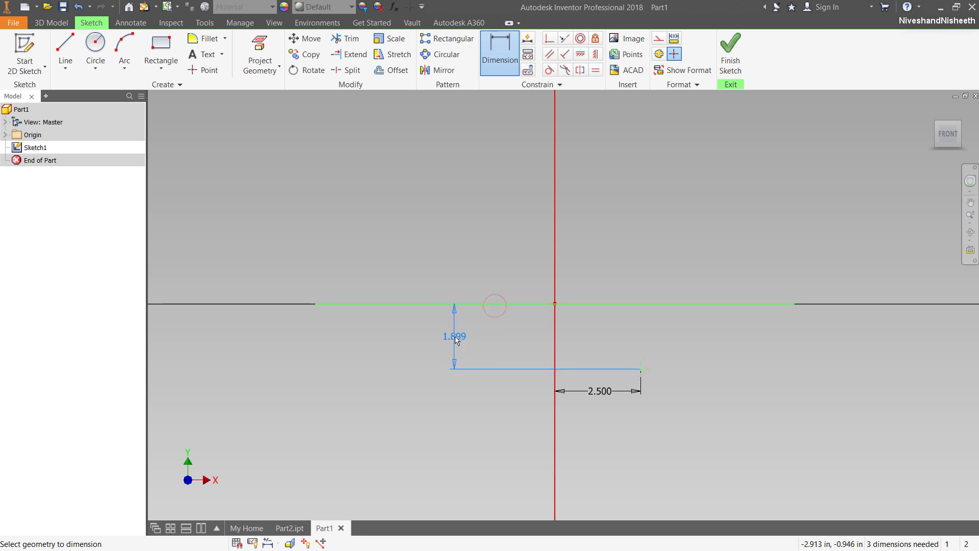
left_click(458, 340)
type("3")
key("Return")
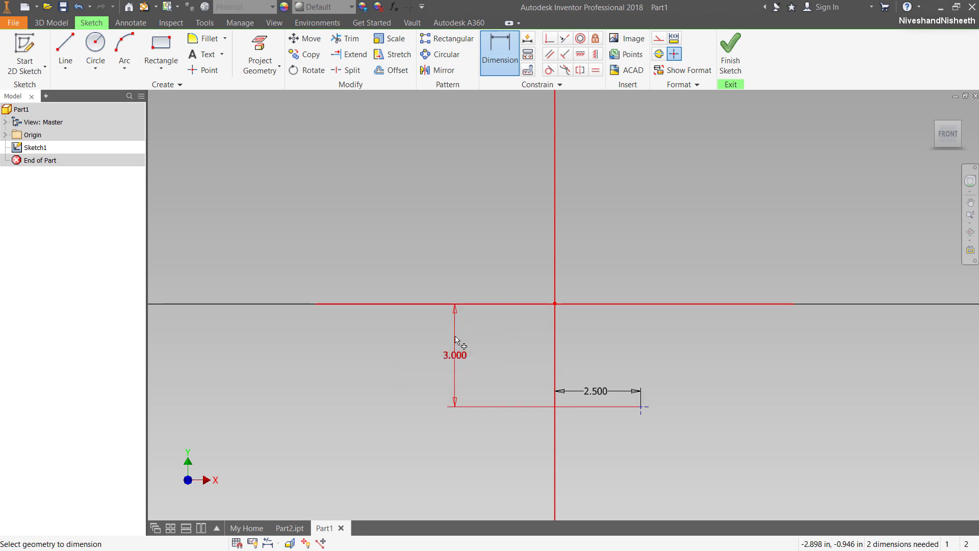
right_click(614, 349)
left_click(643, 349)
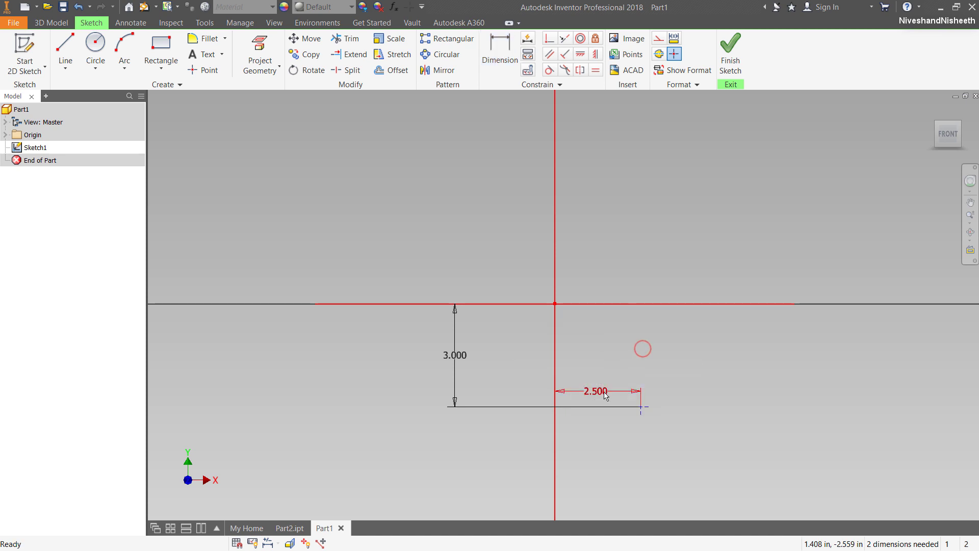
left_click_drag(592, 392, 606, 444)
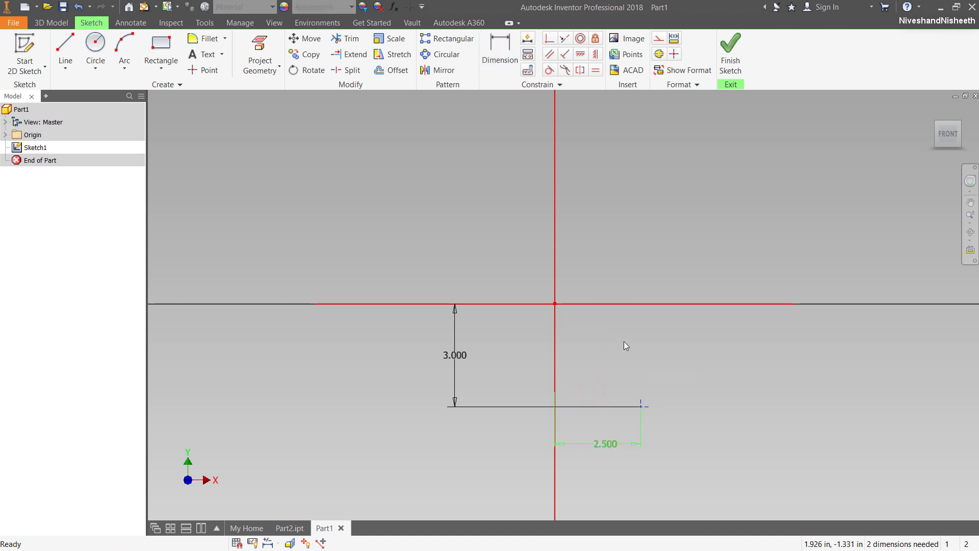
Switch to Part2.ipt and open its ellipse sketch for editing
left_click(286, 528)
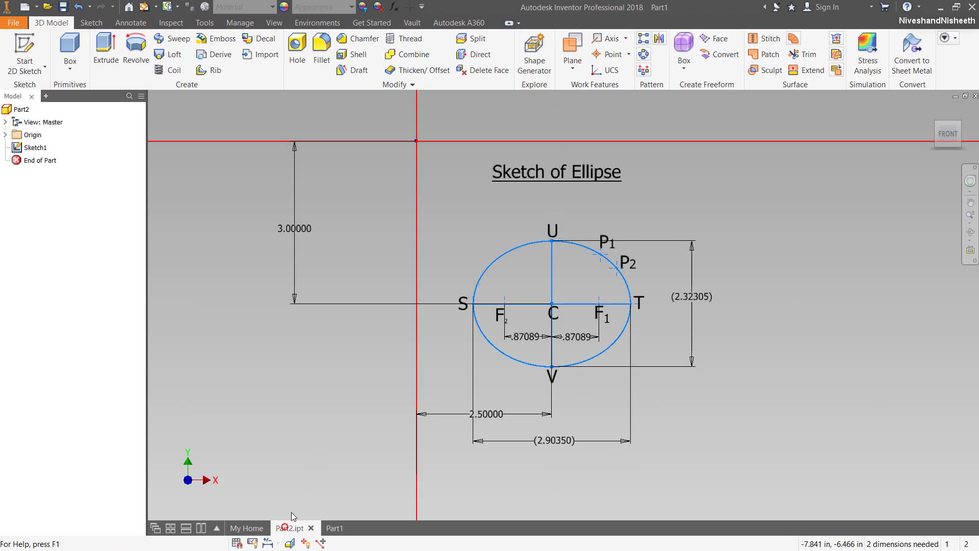
left_click(487, 270)
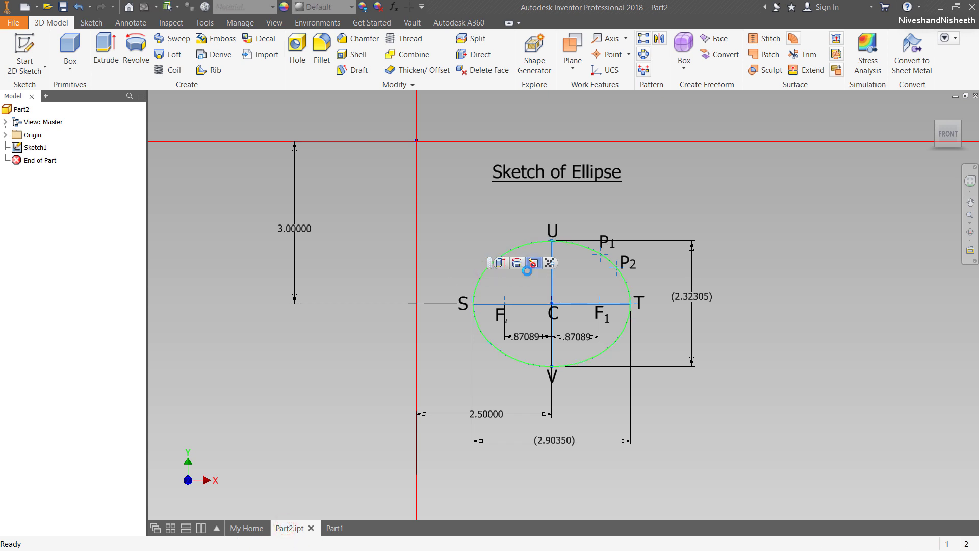
left_click(534, 264)
scroll(542, 328, "up", 3)
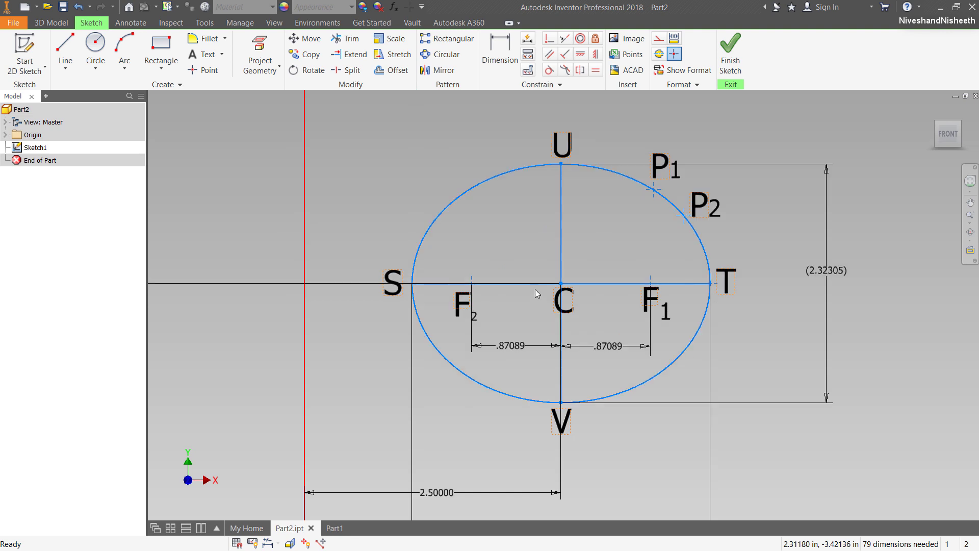
Copy the ellipse together with its axis lines ST and UV, and return to Part1
left_click(487, 185)
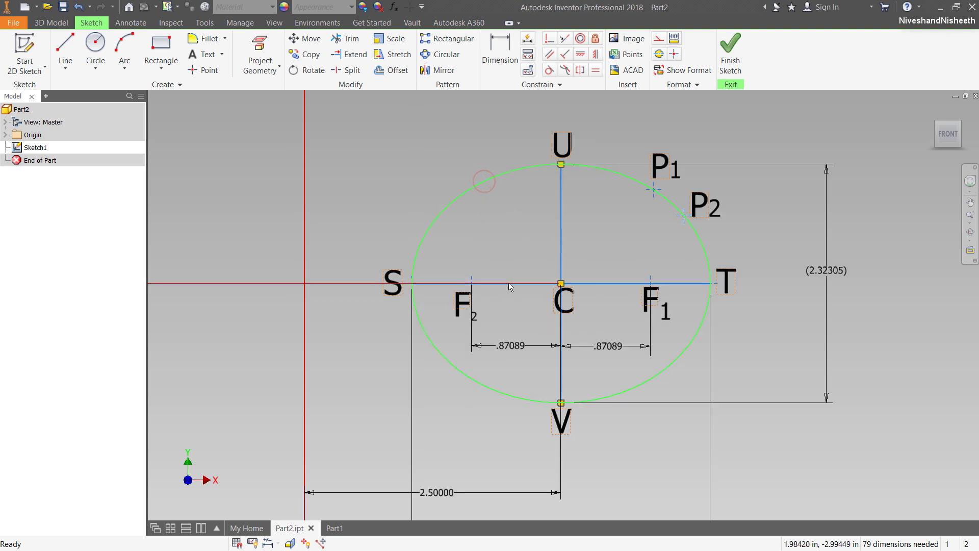
left_click(586, 283, "ctrl")
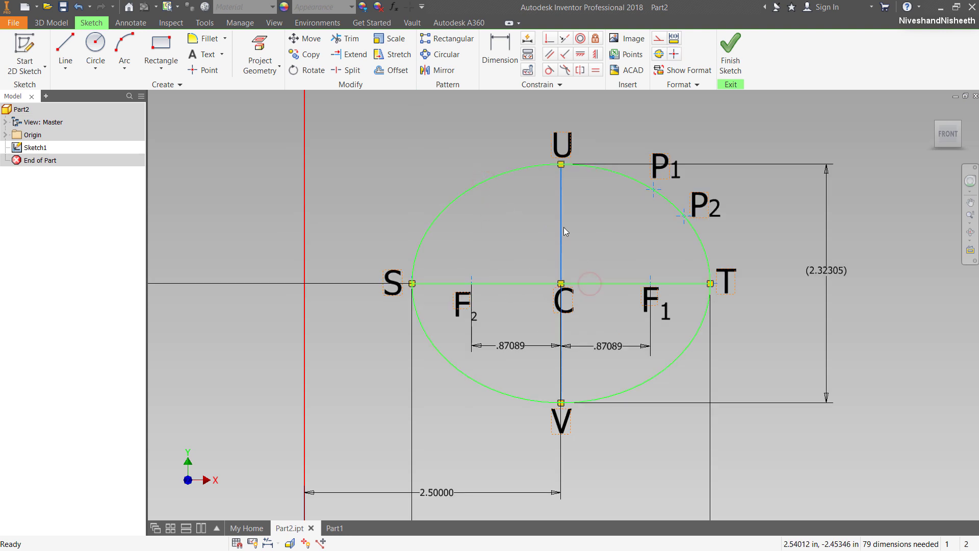
left_click(562, 228, "ctrl")
right_click(563, 232)
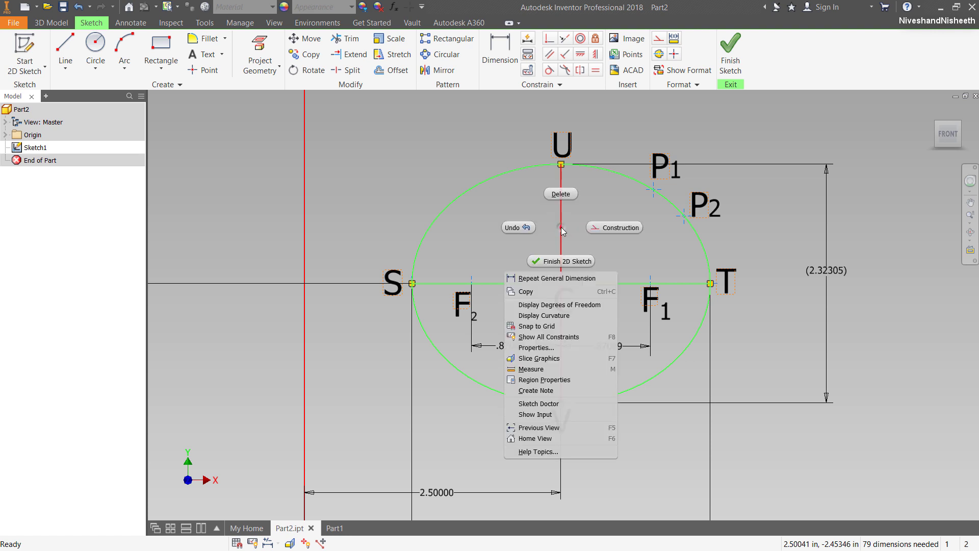
left_click(552, 292)
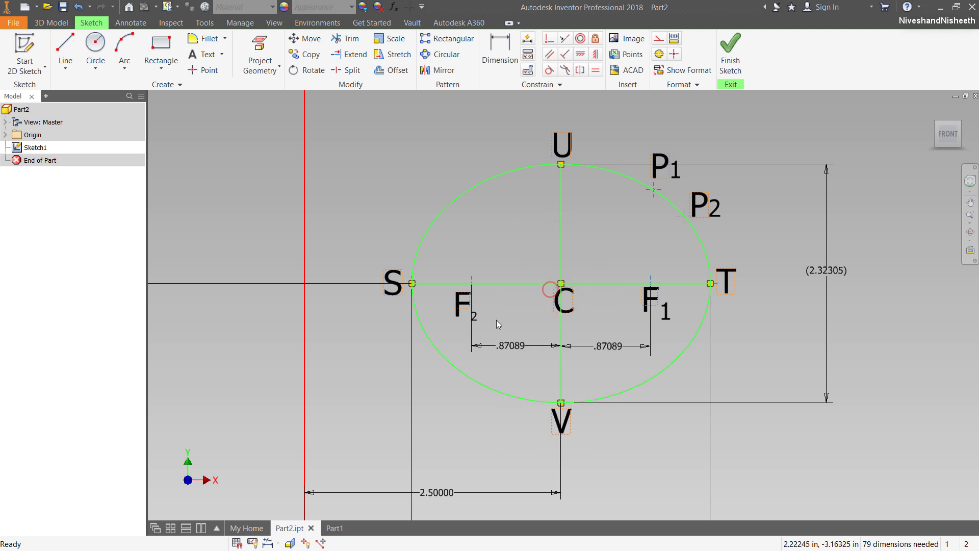
left_click(332, 531)
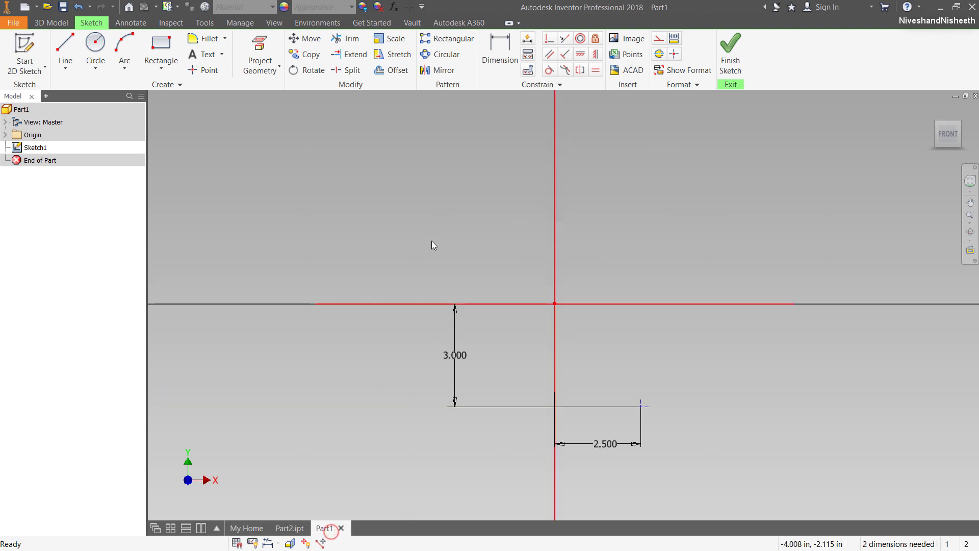
Paste the copied ellipse with its axis lines onto the dimensioned centre point in the Part1 sketch
right_click(431, 226)
left_click(405, 290)
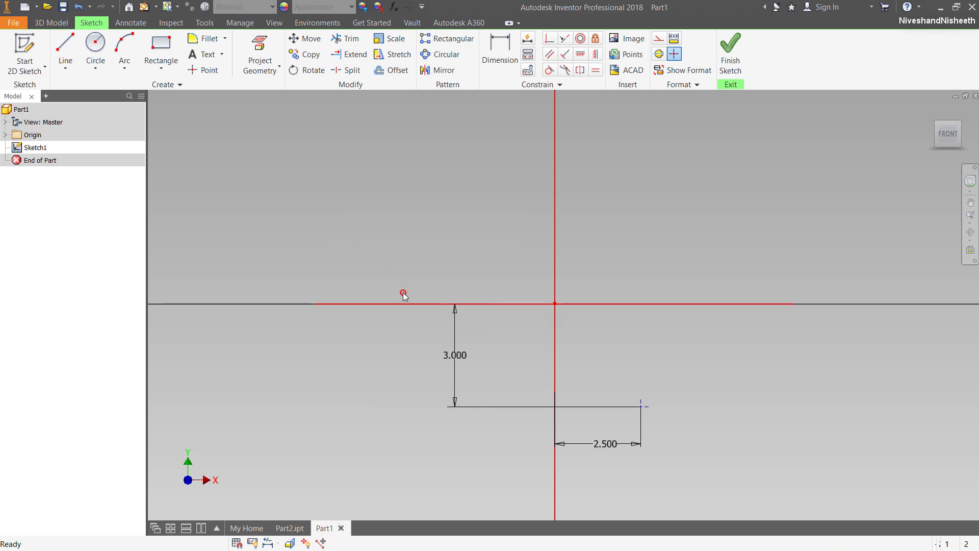
left_click(627, 396)
scroll(614, 364, "up", 5)
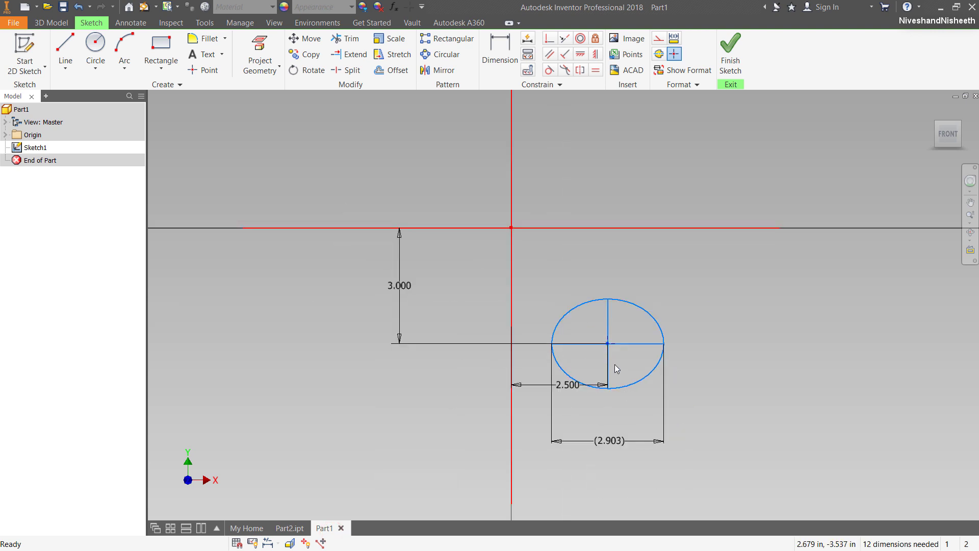
Convert the ellipse's vertical axis line to construction geometry
left_click(602, 275)
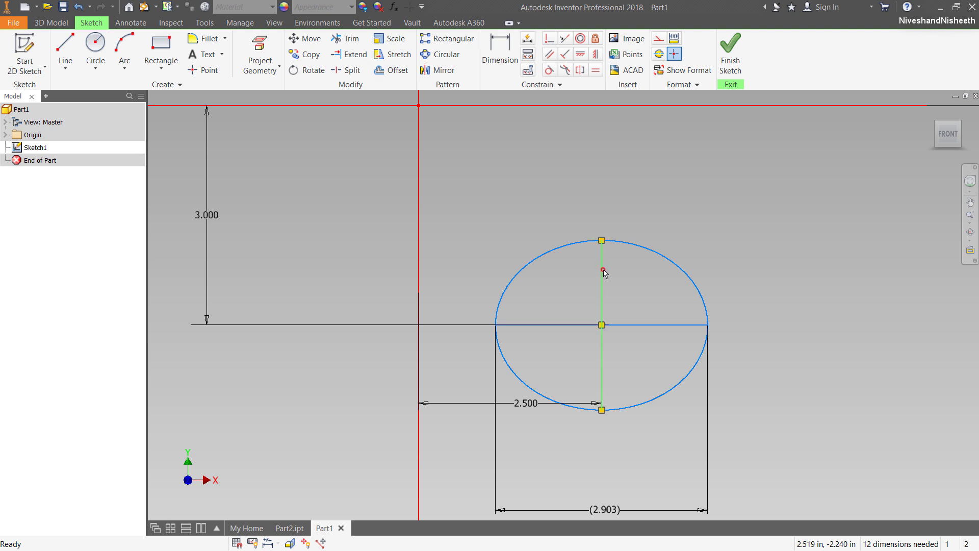
left_click(659, 43)
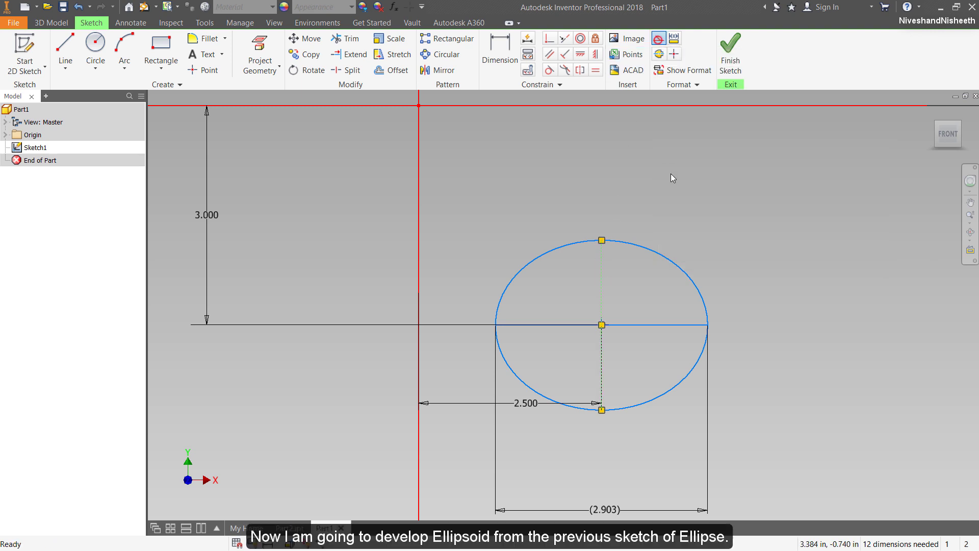
left_click(676, 190)
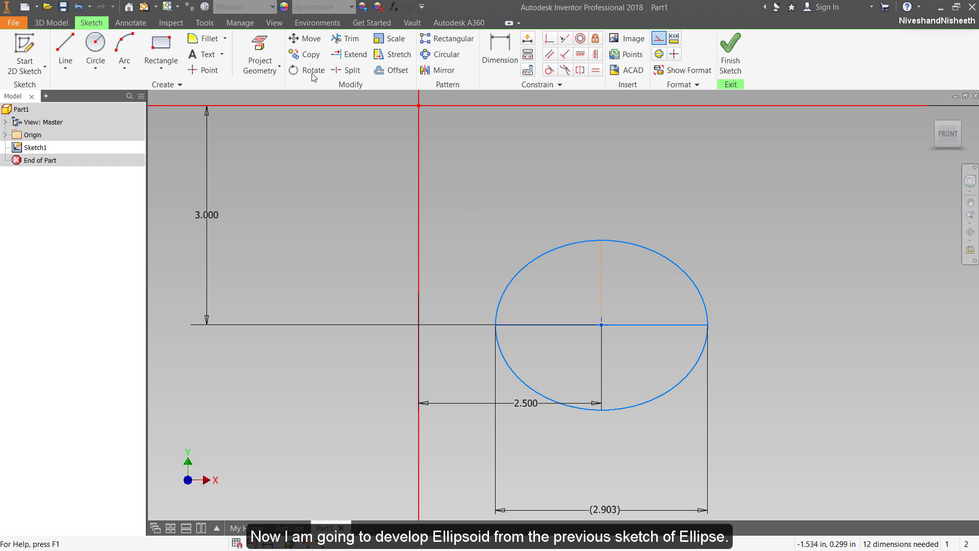
Trim away the lower half of the ellipse, both sides of the vertical axis line
left_click(342, 37)
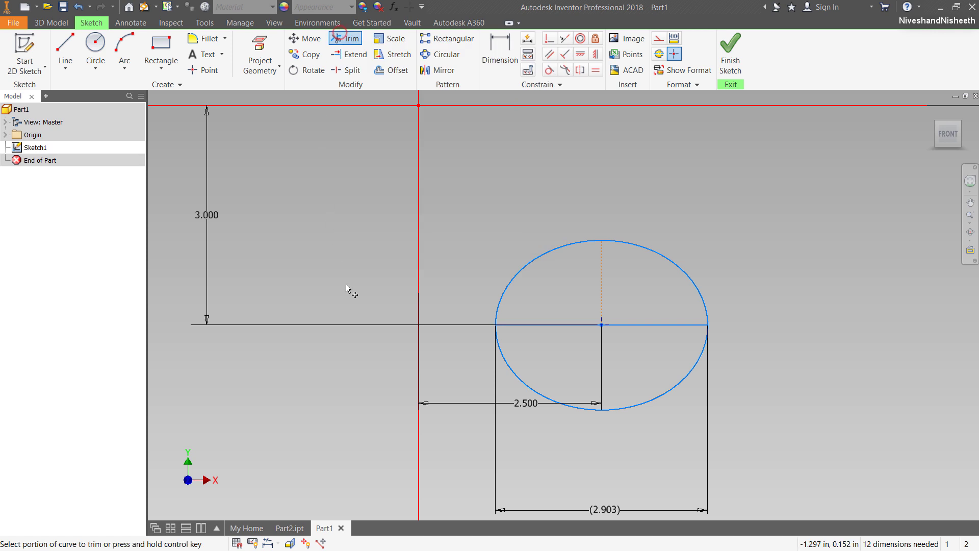
left_click(521, 387)
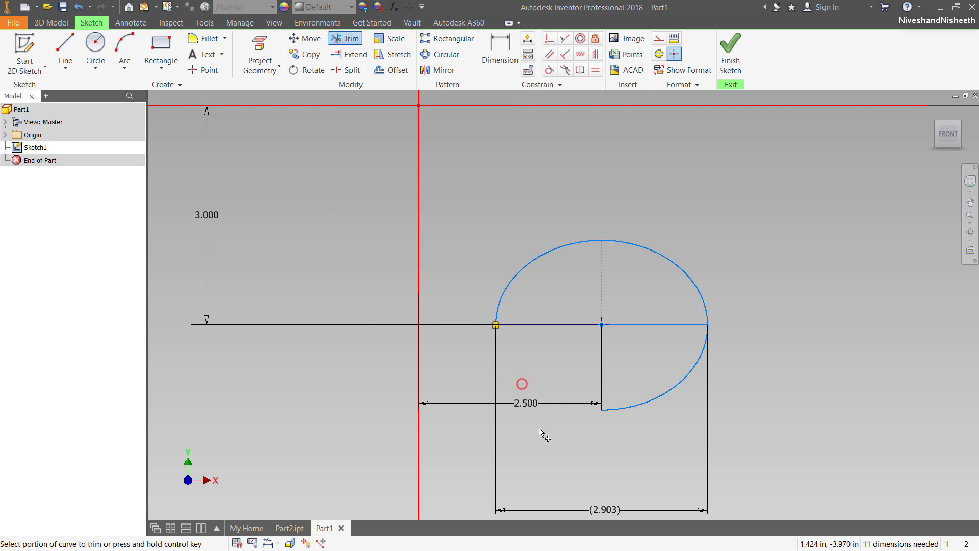
left_click(652, 403)
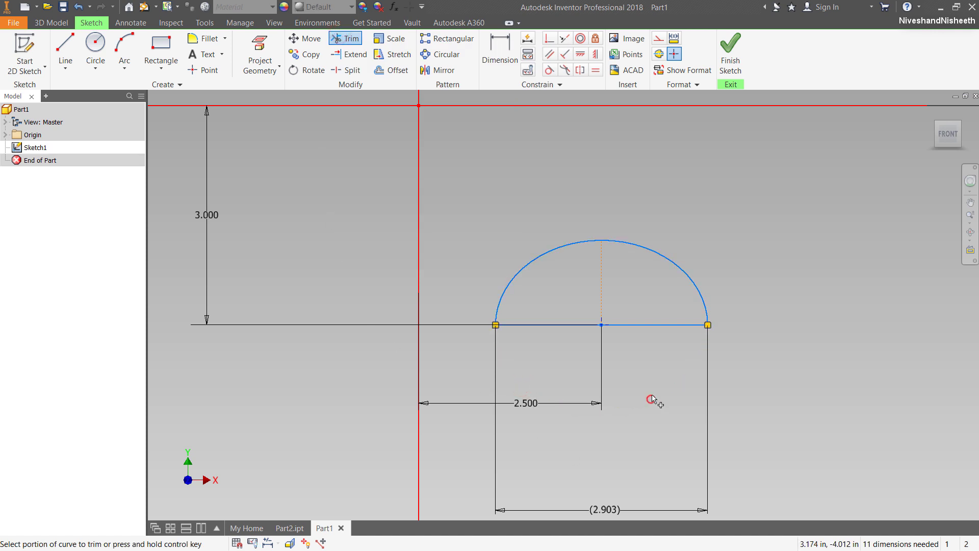
right_click(704, 204)
left_click(736, 206)
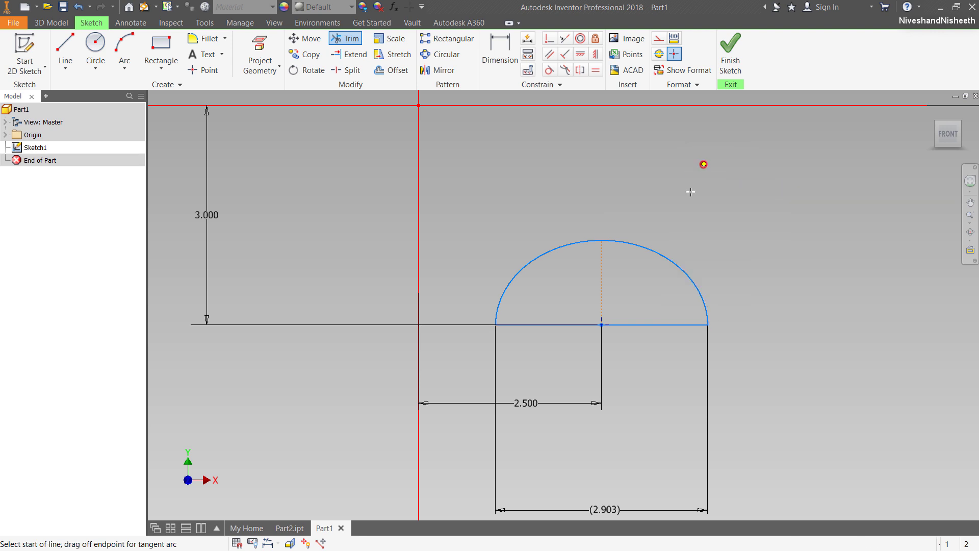
Draw a long horizontal line just below the half-ellipse and make it a construction line
scroll(704, 164, "down", 5)
key("l")
left_click(252, 338)
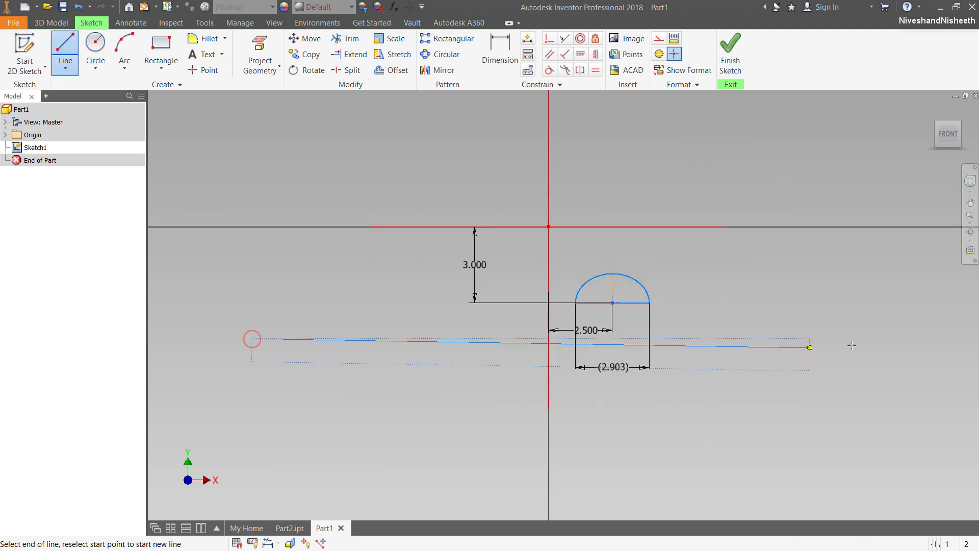
left_click(923, 338)
right_click(793, 278)
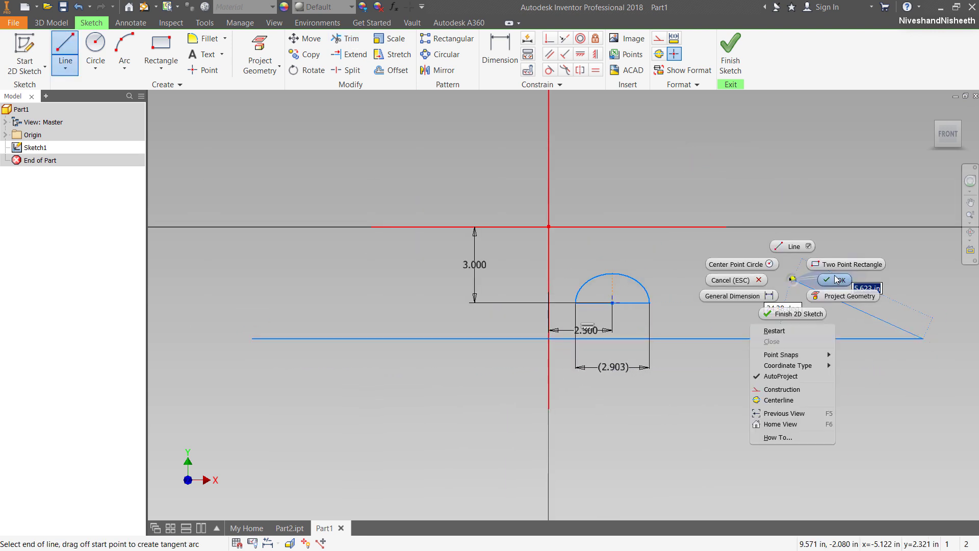
left_click(835, 277)
left_click(729, 338)
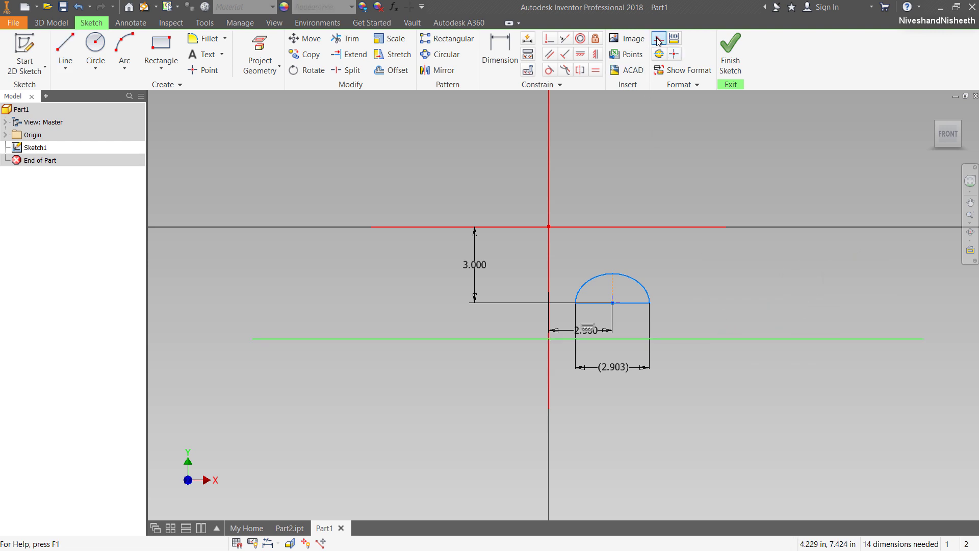
left_click(695, 278)
Constrain the horizontal construction line coincident with the centre point of the half-ellipse
left_click(549, 38)
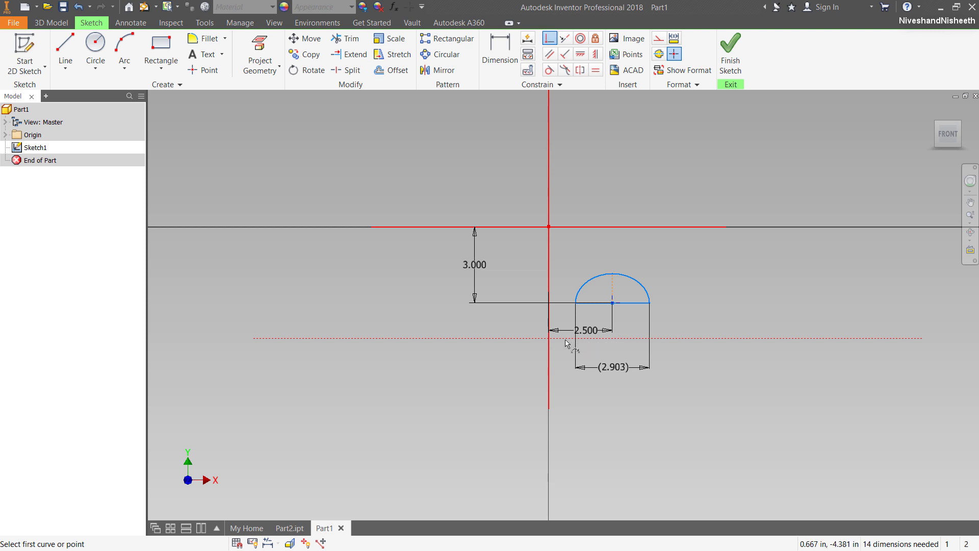
left_click(587, 338)
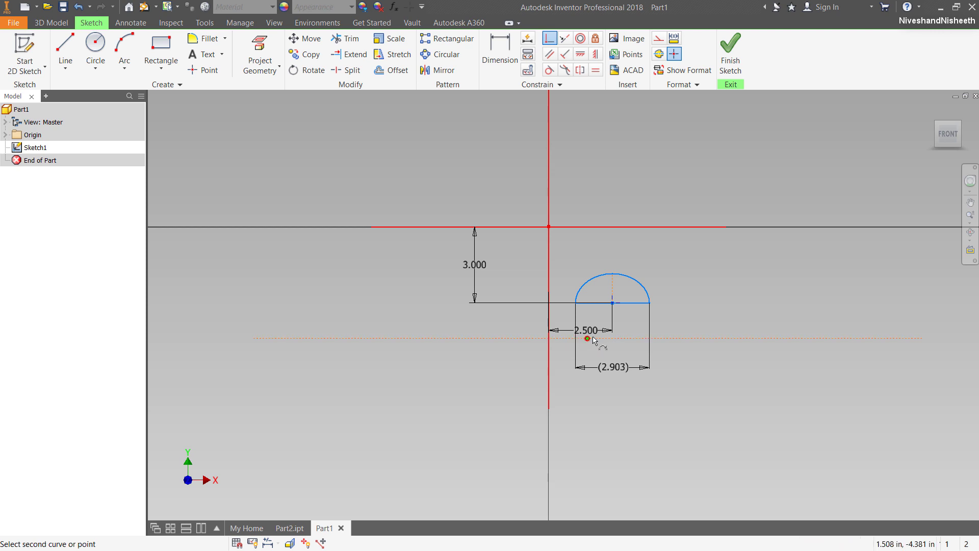
left_click(613, 303)
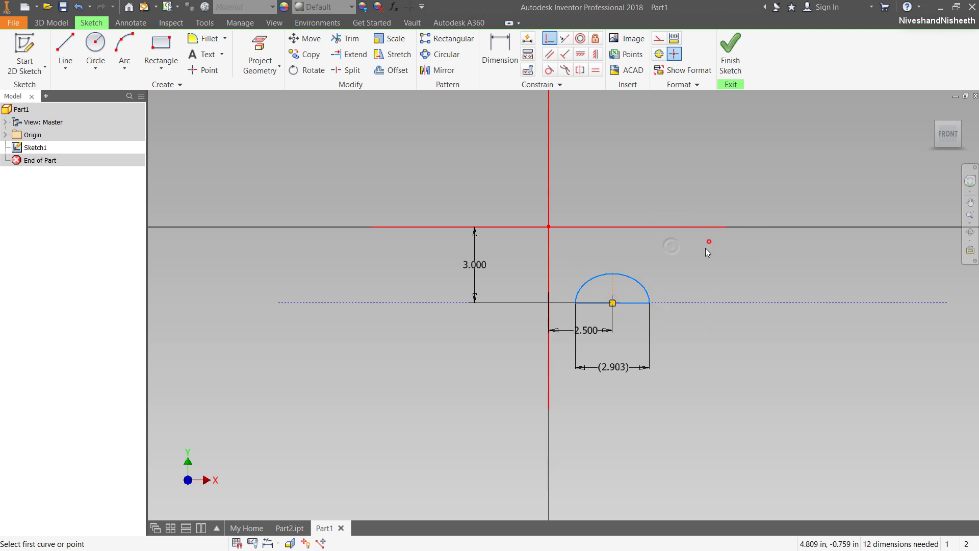
key("Escape")
Place the sketch text "Ellipsoid" above the half-ellipse
scroll(705, 248, "up", 4)
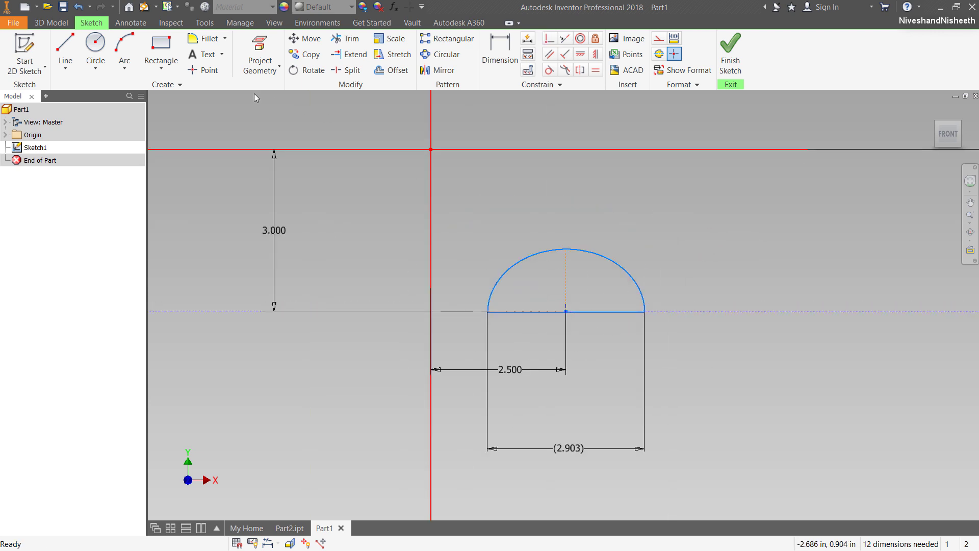
left_click(202, 54)
left_click(543, 190)
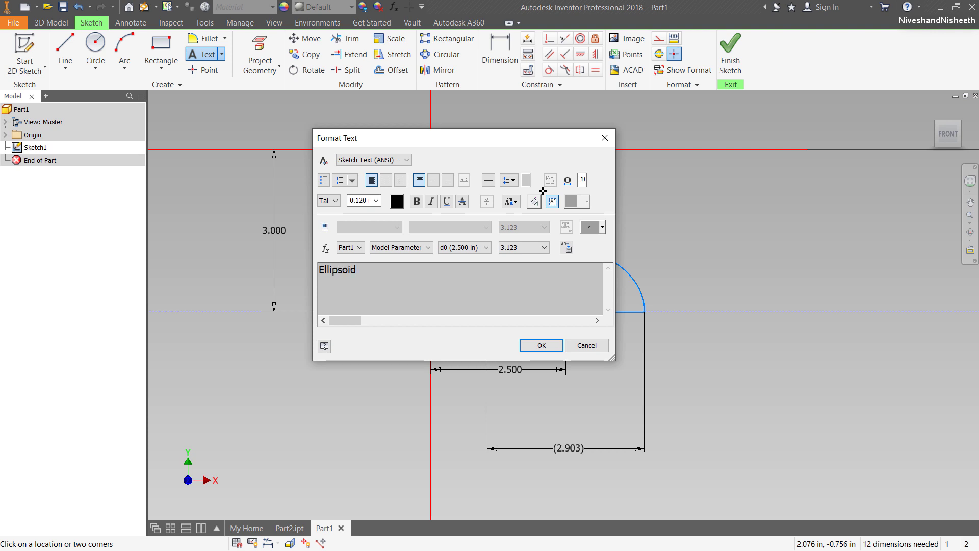
Format the Ellipsoid text with centre and middle justification, underlining and a height of 0.5 in
key("ctrl+a")
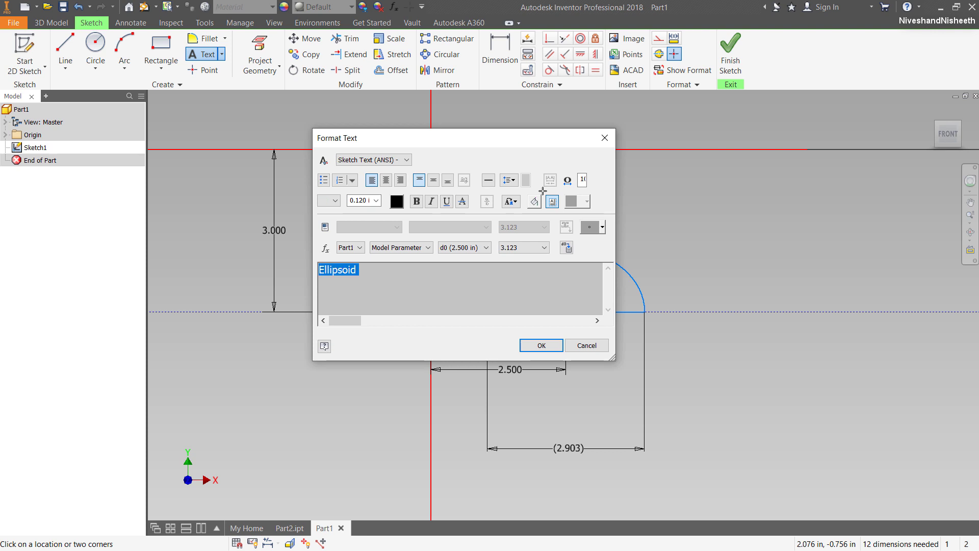
left_click(386, 180)
left_click(433, 180)
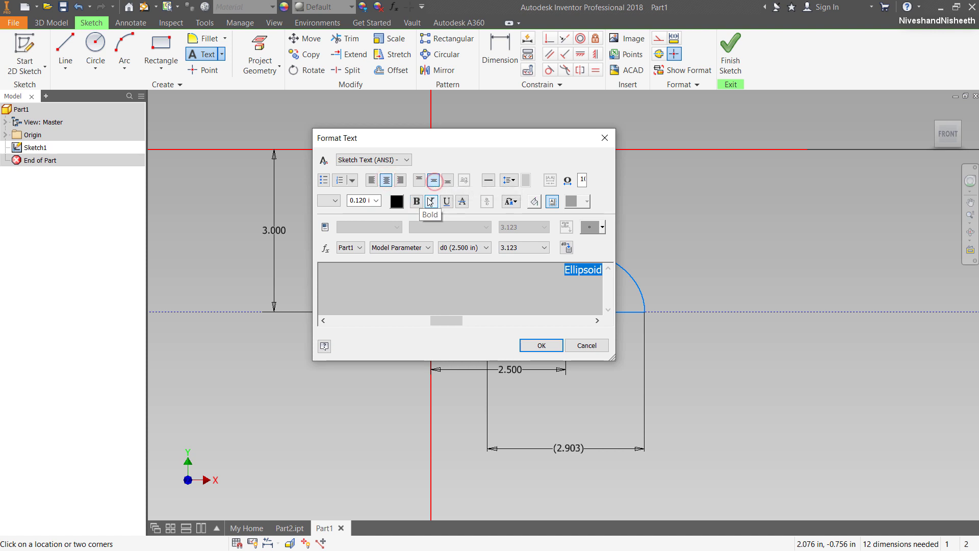
left_click(431, 201)
left_click(447, 201)
left_click(348, 200)
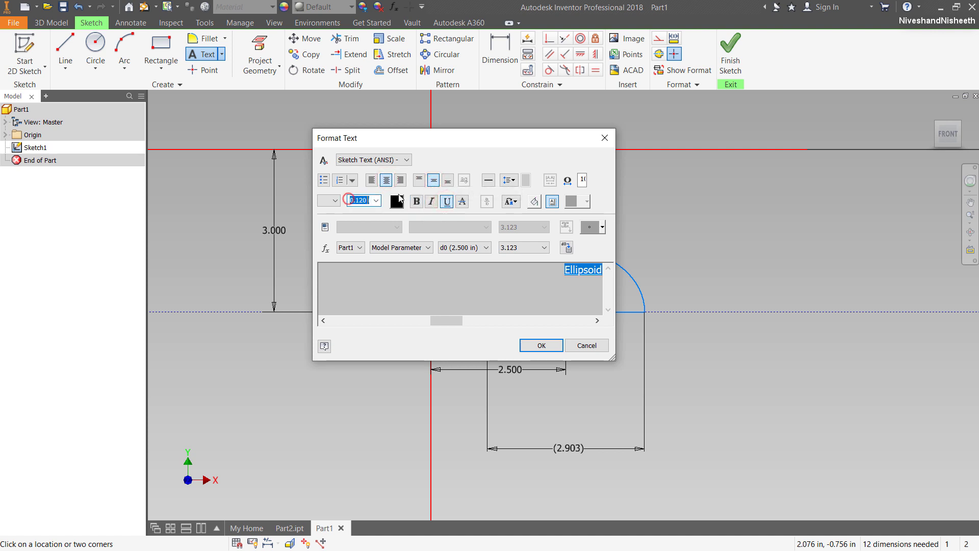
type(".5")
key("Return")
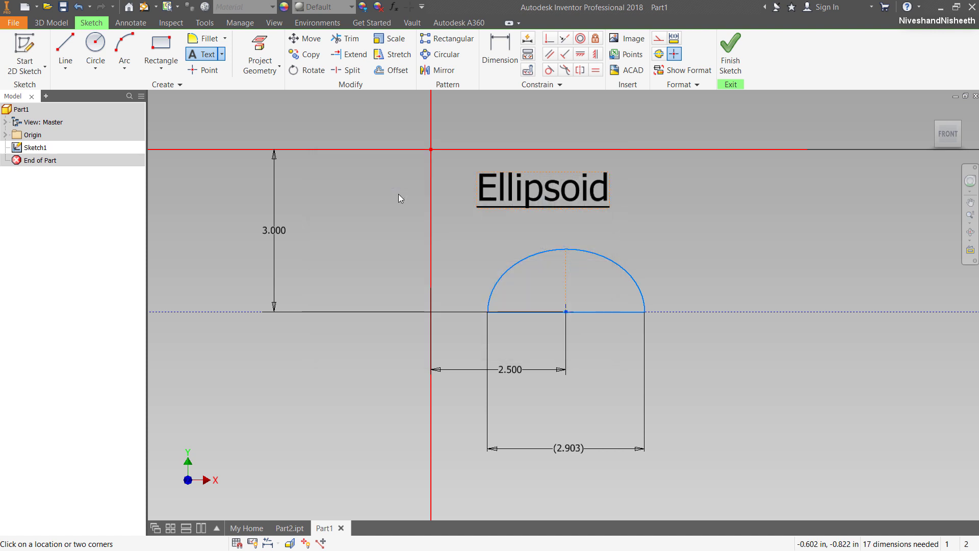
Leave the Text command and move the Ellipsoid label so that it sits centred above the half-ellipse
right_click(673, 214)
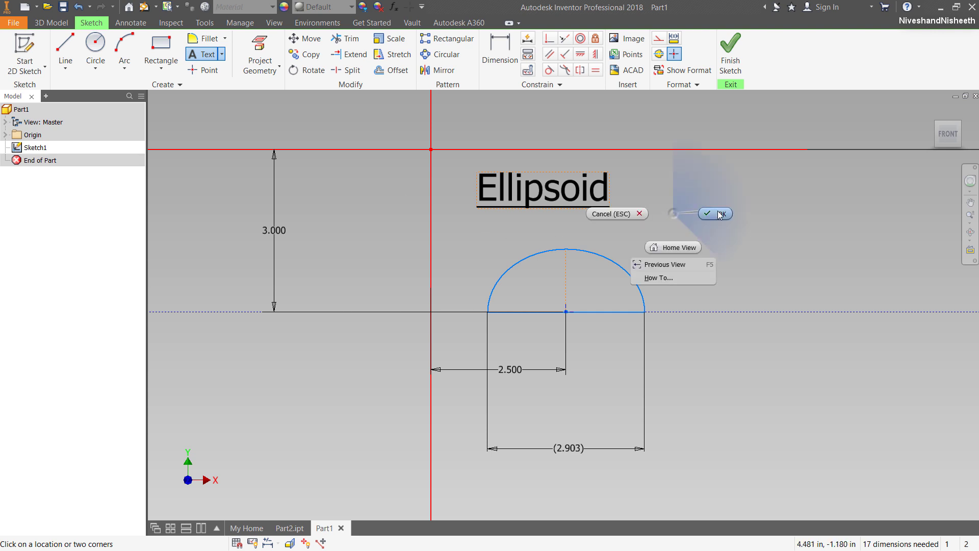
left_click(718, 213)
left_click_drag(575, 187, 597, 192)
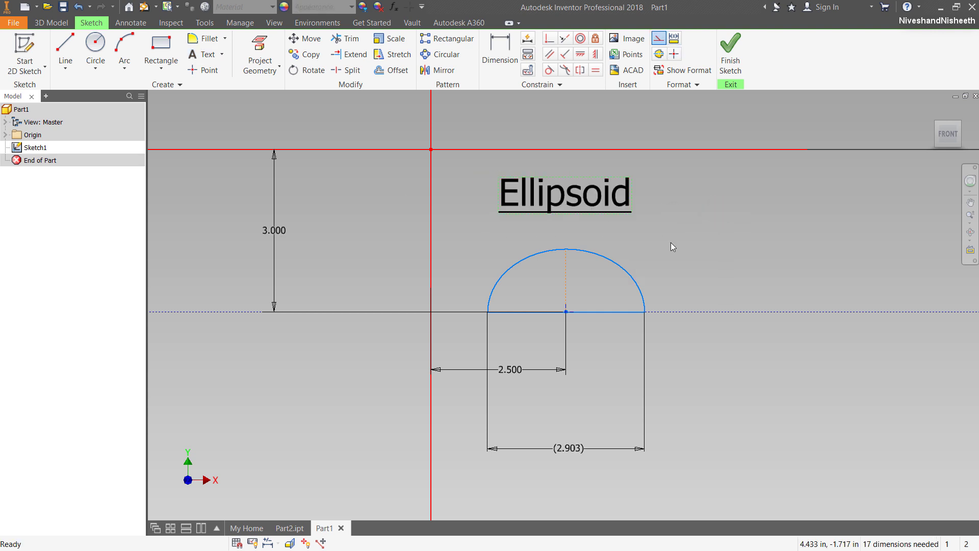
Finish the sketch and revolve the half-ellipse profile fully about its horizontal base line as a new solid
left_click(722, 61)
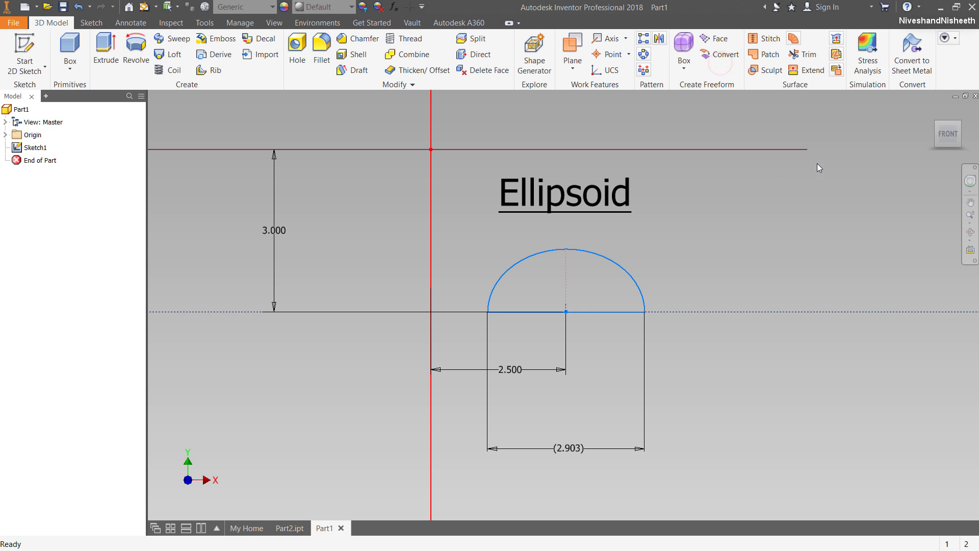
left_click(933, 110)
scroll(577, 350, "up", 5)
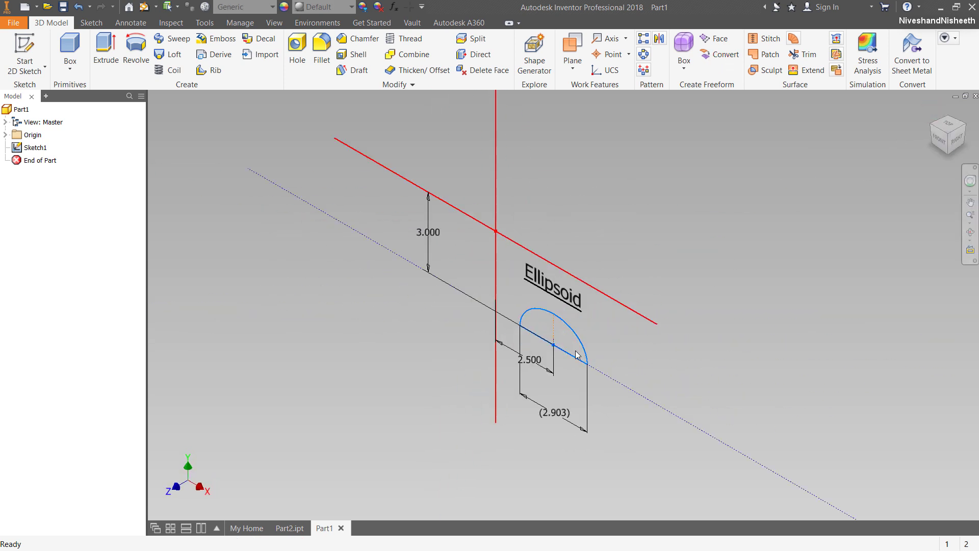
left_click(136, 51)
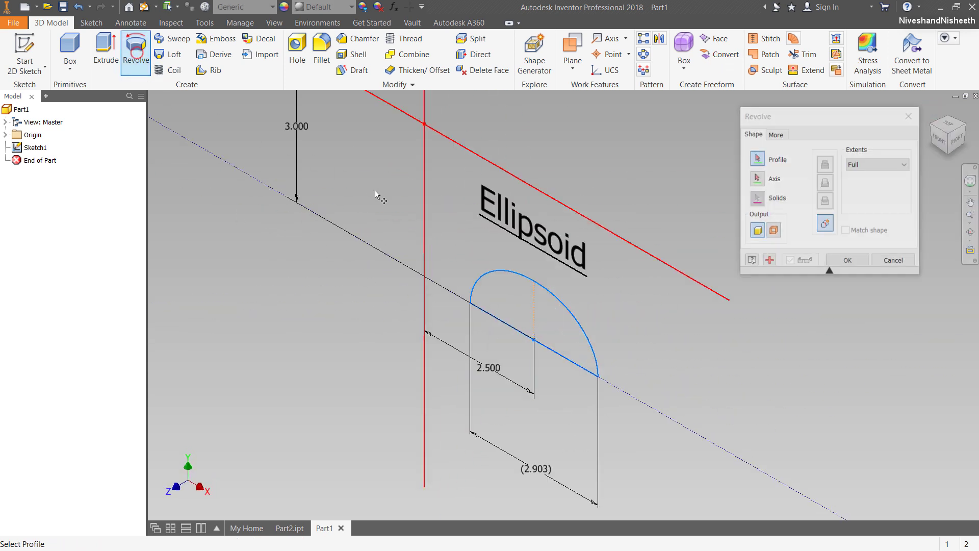
left_click(504, 294)
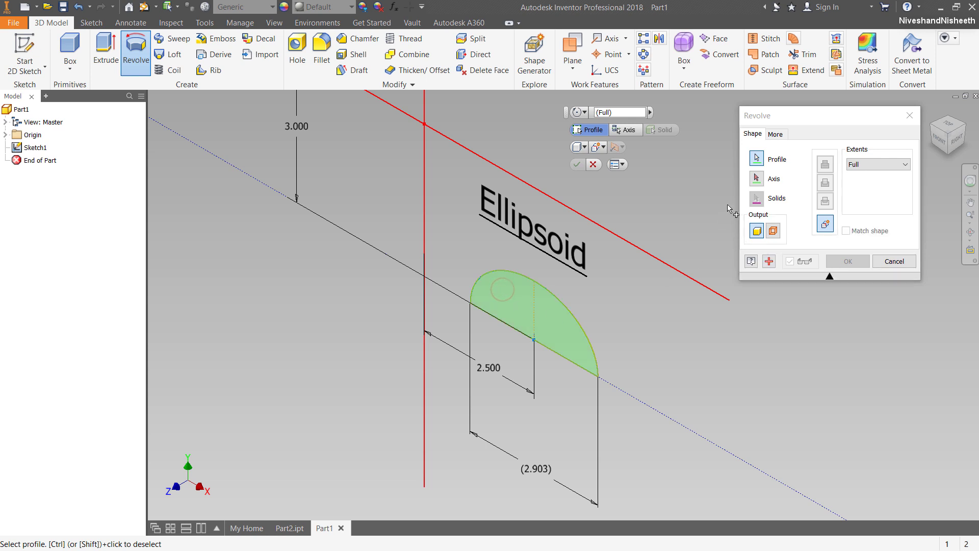
left_click(510, 326)
left_click(847, 259)
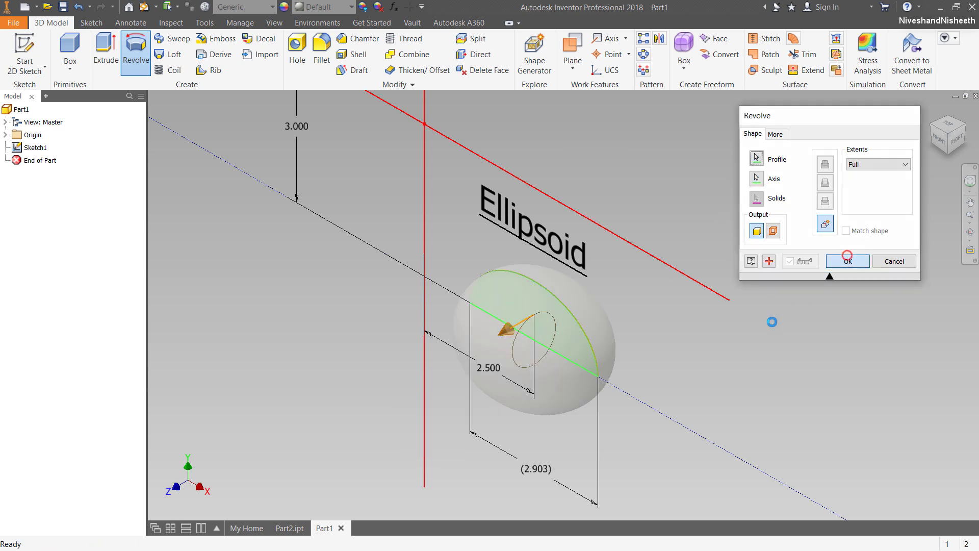
Turn on the visibility of Sketch1 under the revolve feature
left_click(5, 160)
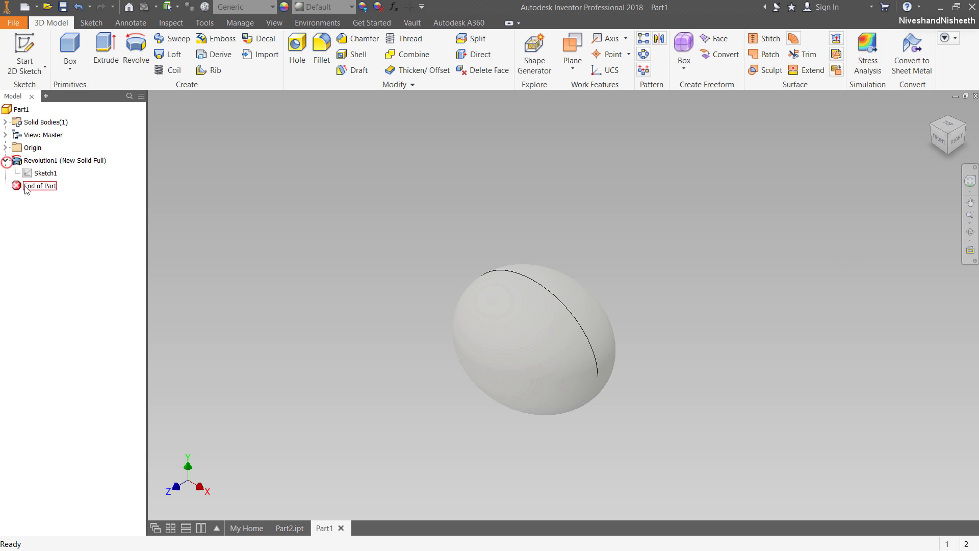
right_click(37, 173)
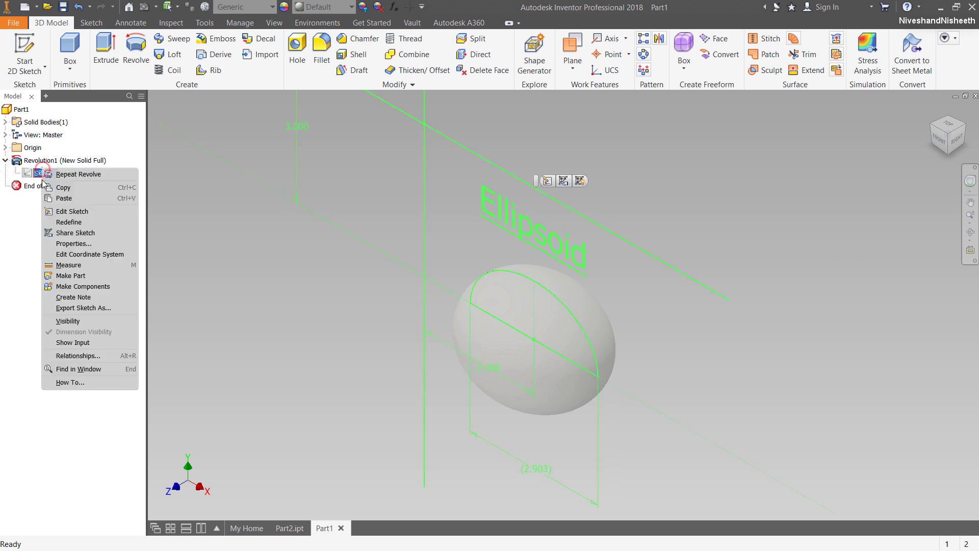
left_click(70, 321)
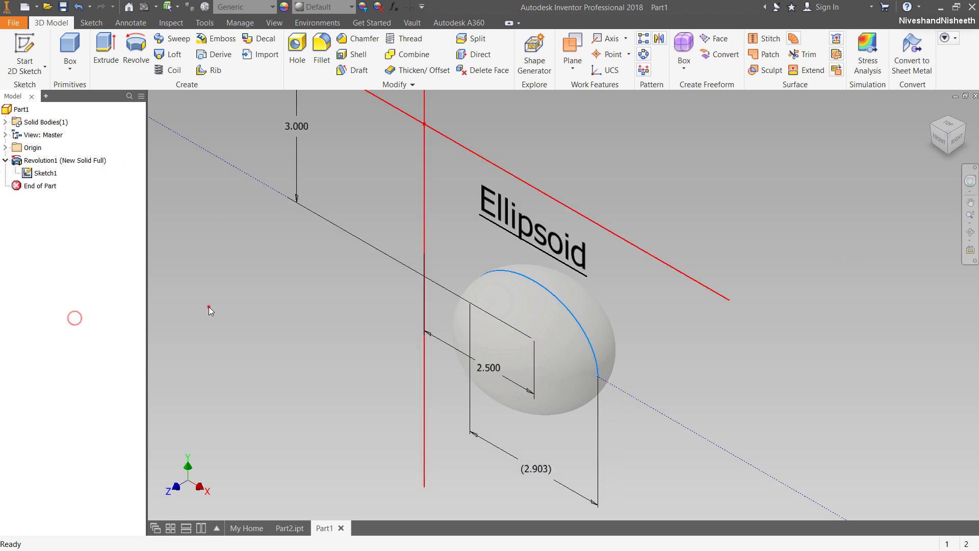
Apply the Beige appearance to the ellipsoid part
left_click(324, 7)
scroll(322, 90, "up", 5)
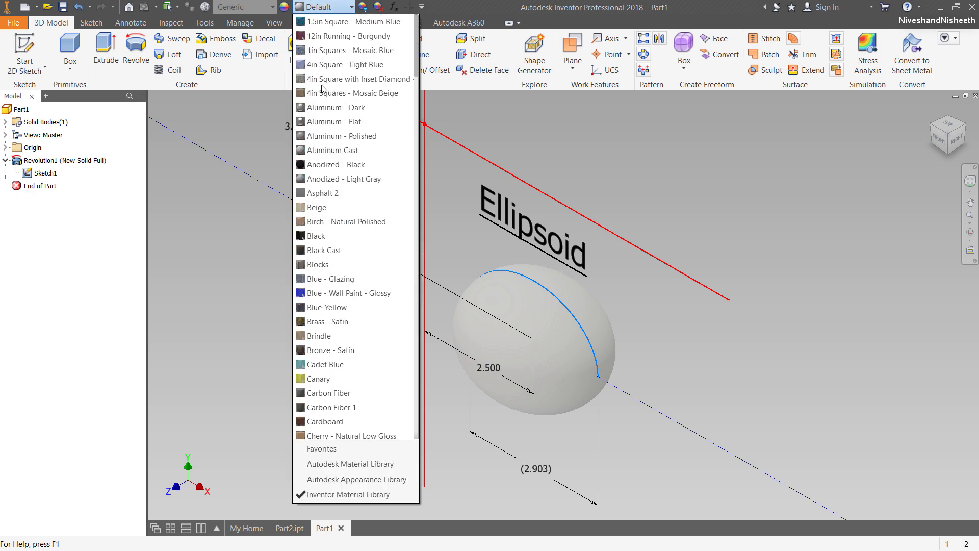
left_click(312, 199)
middle_click_drag(536, 122, 613, 175)
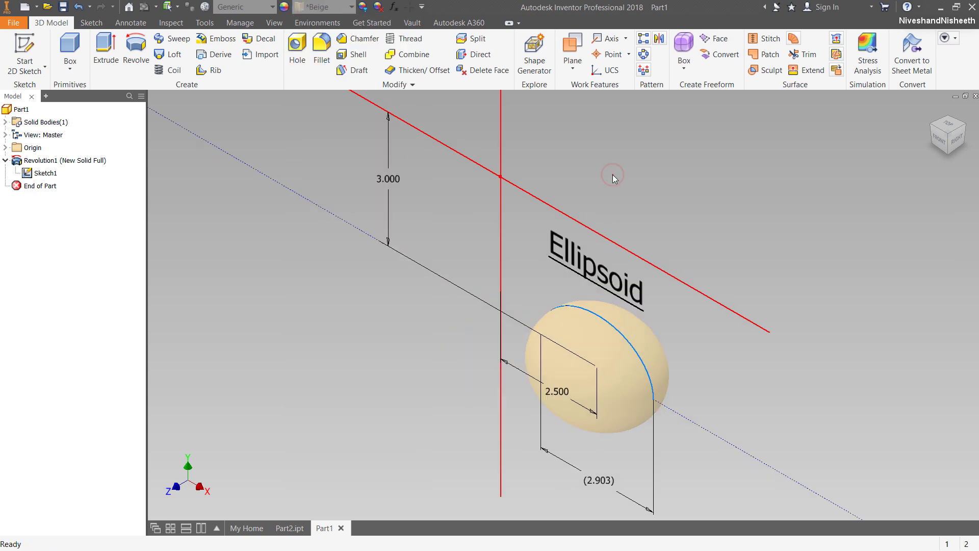
Collapse the model tree and save the part as Ellipsoid in the Authentication of Equation of Ellipse folder
right_click(87, 225)
left_click(131, 352)
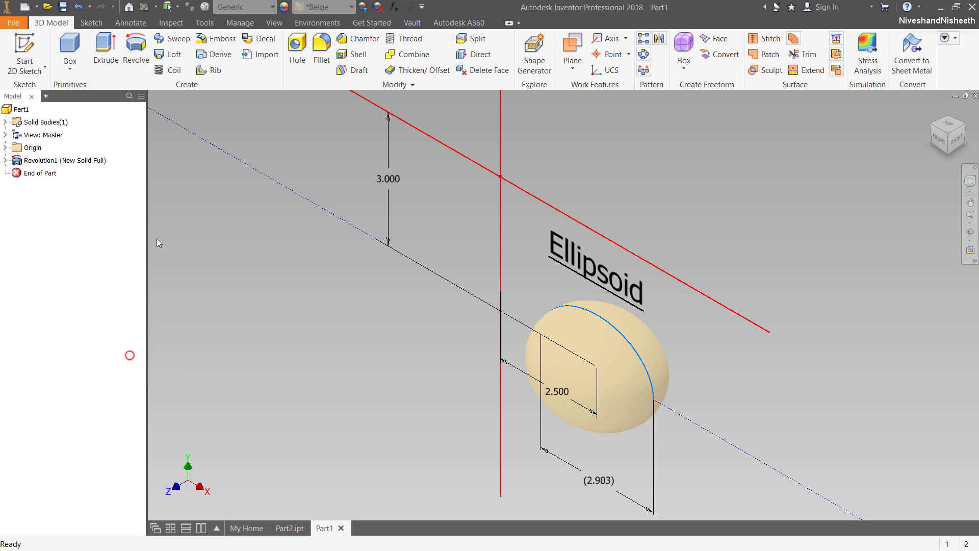
left_click(64, 7)
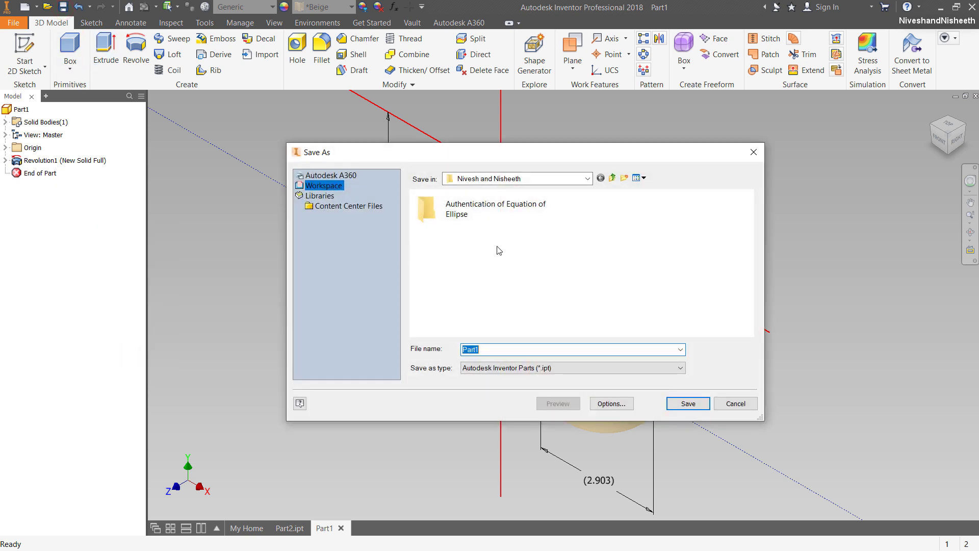
double_click(490, 205)
left_click(497, 353)
left_click(497, 352)
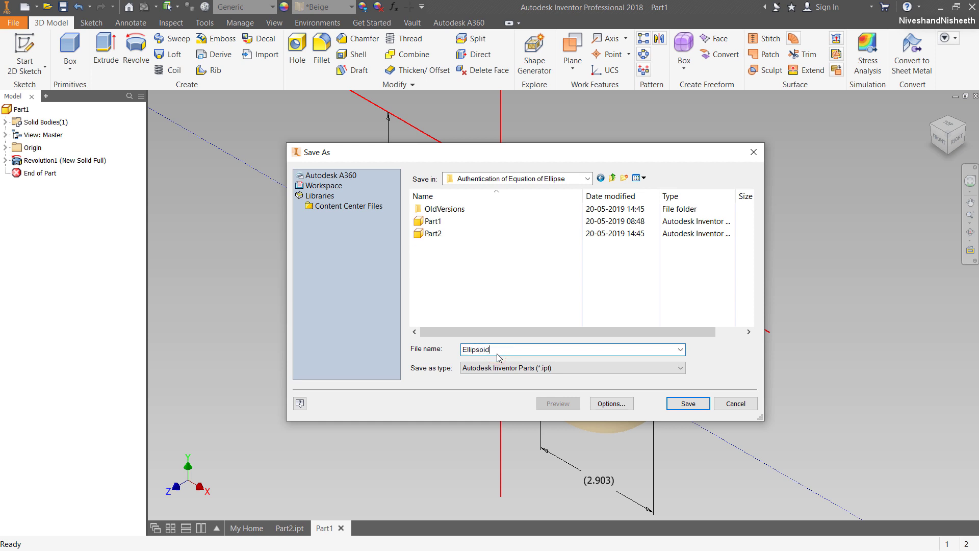
left_click(697, 404)
Turn off the dimension visibility of Sketch1 under the revolve feature
scroll(700, 405, "down", 3)
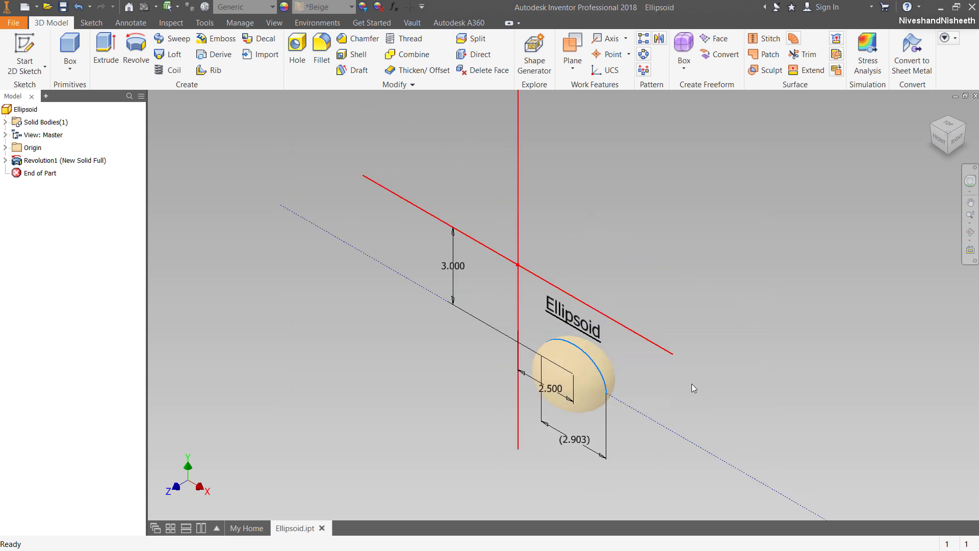
left_click(7, 161)
left_click(40, 176)
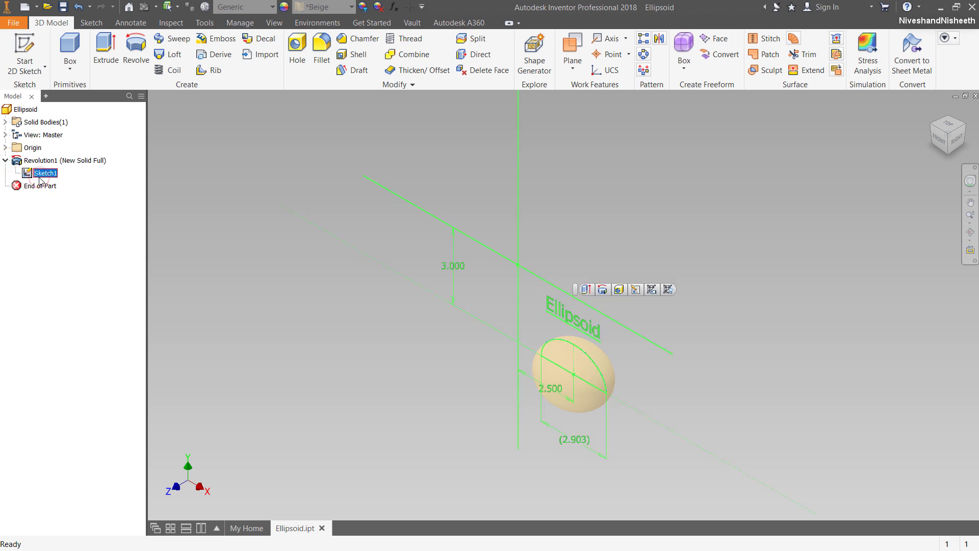
right_click(39, 180)
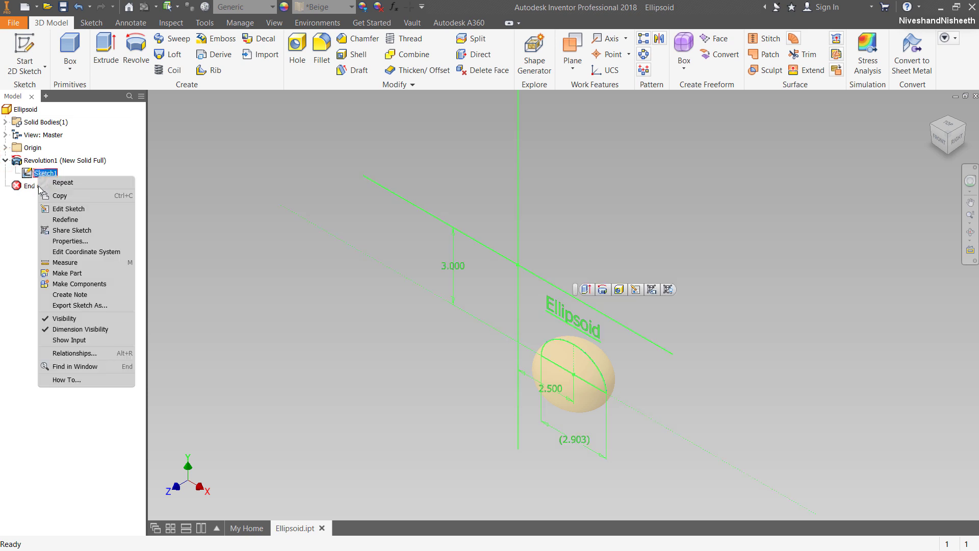
left_click(63, 329)
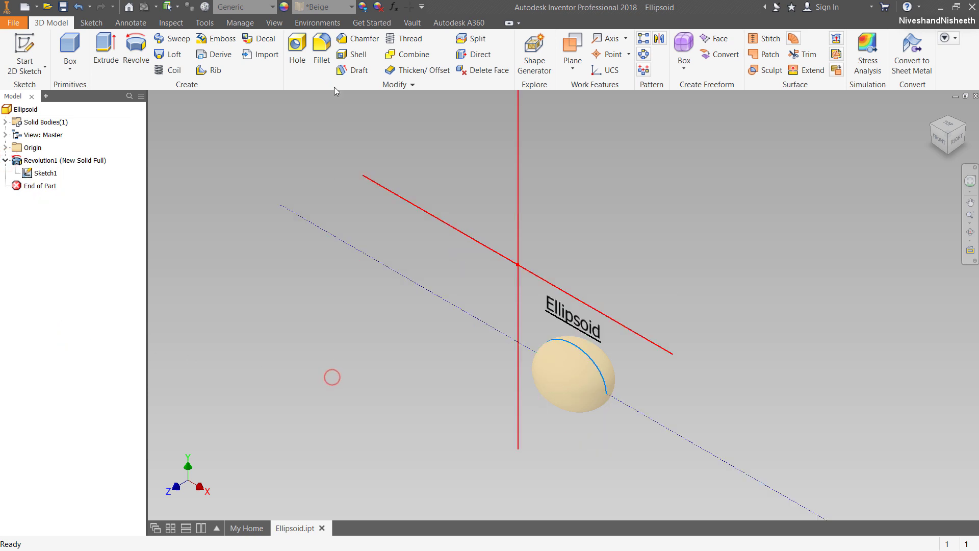
Change the part's appearance to Clear - Blue from the Inventor Material Library
left_click(337, 9)
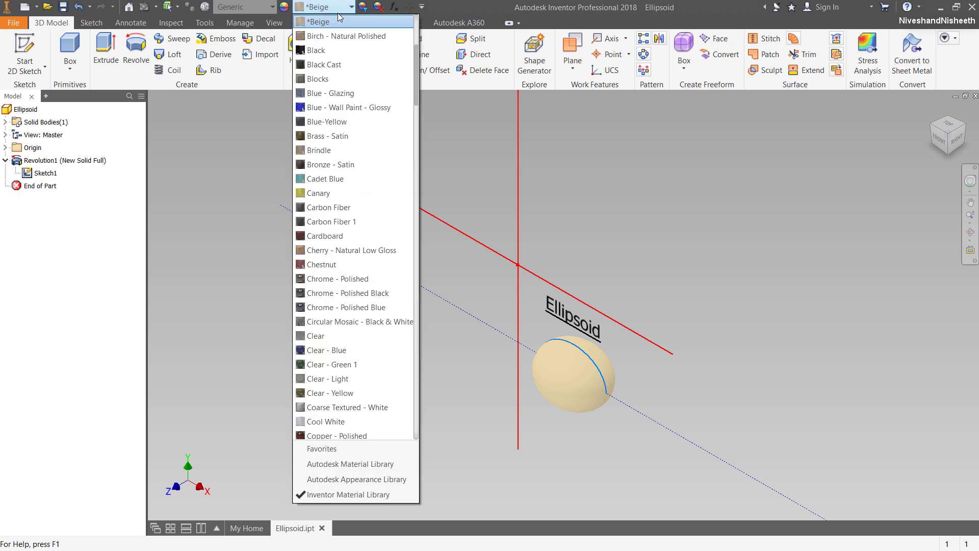
scroll(360, 184, "up", 5)
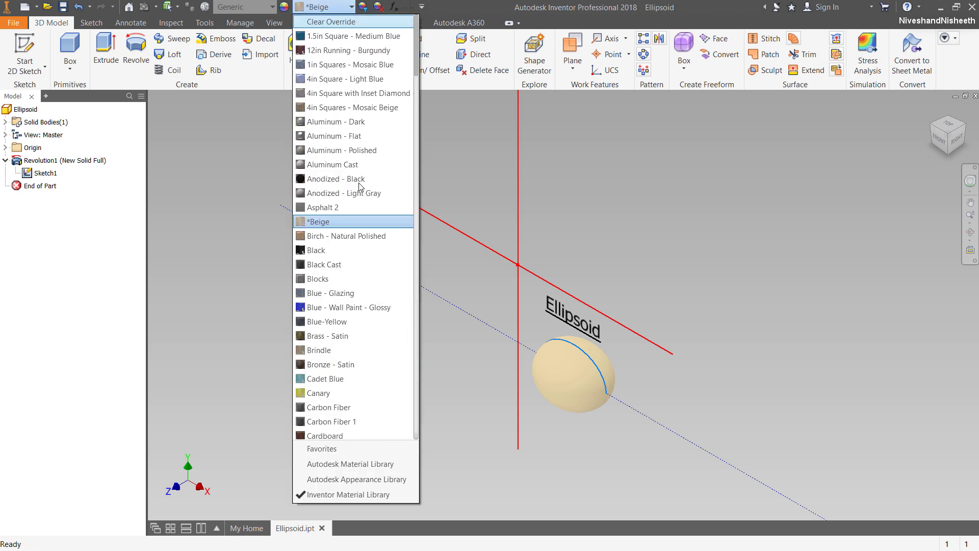
scroll(359, 187, "down", 3)
scroll(360, 187, "down", 3)
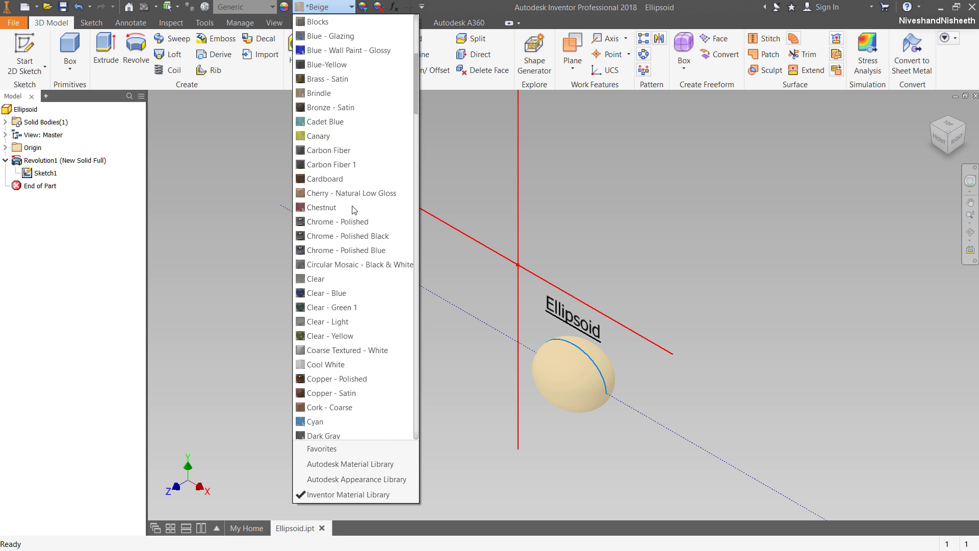
left_click(349, 293)
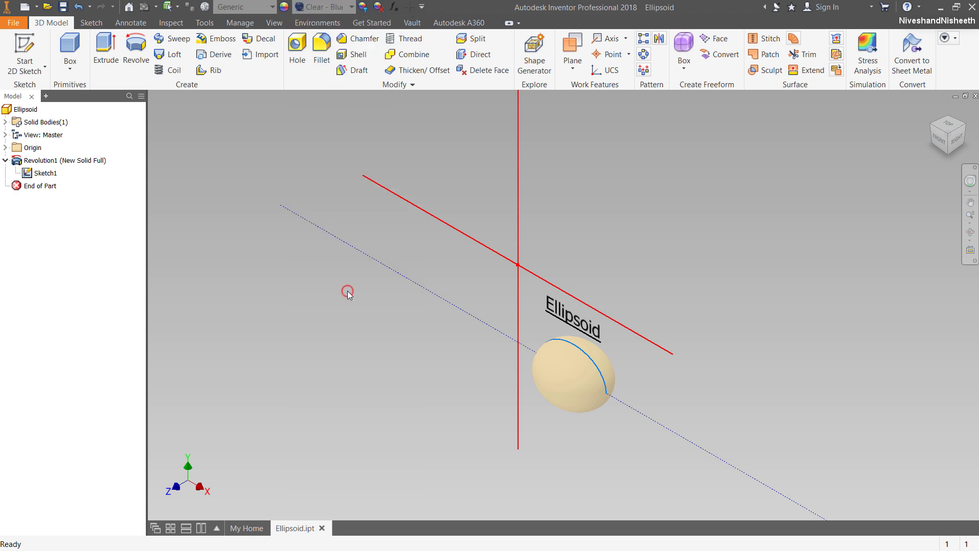
scroll(567, 368, "up", 6)
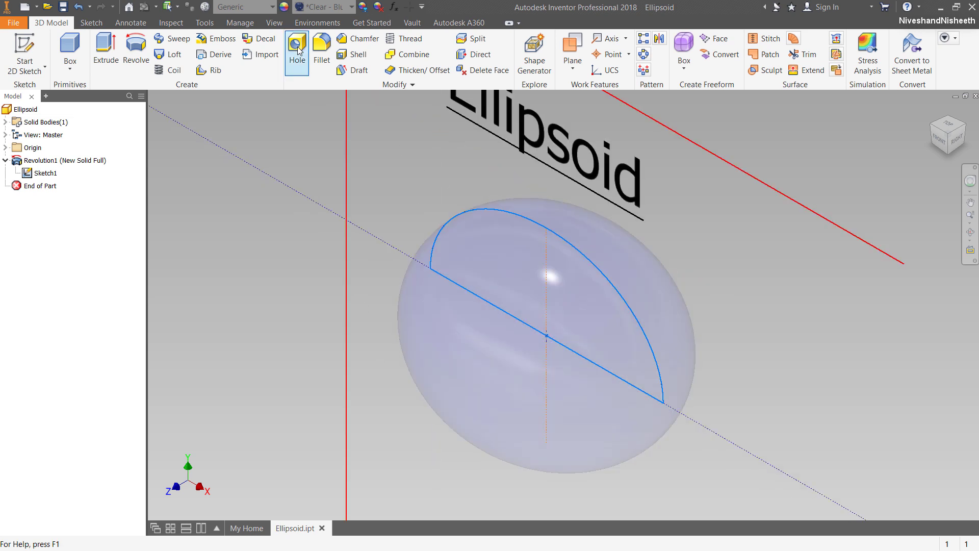
Switch to the Clean Screen display and examine the transparent ellipsoid with its half-ellipse profile and label
left_click(274, 23)
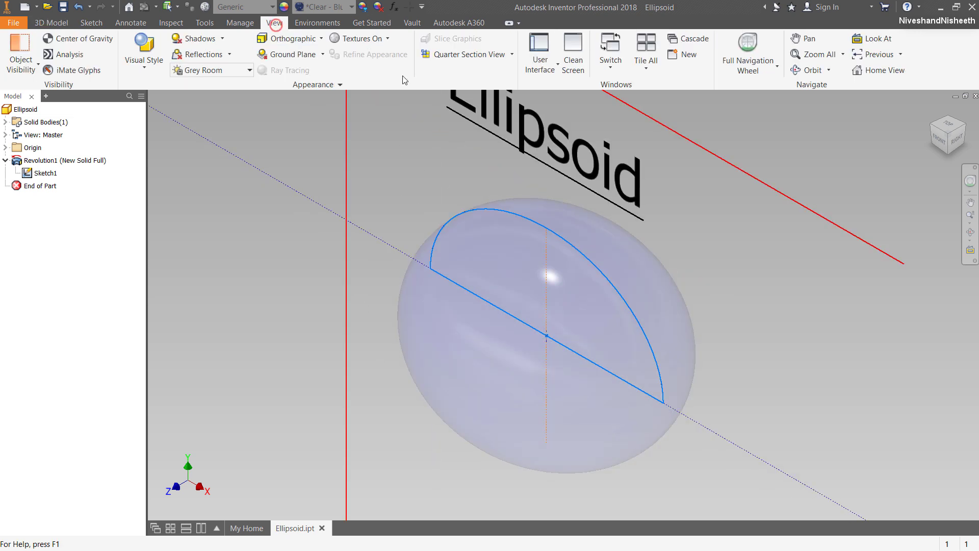
left_click(573, 51)
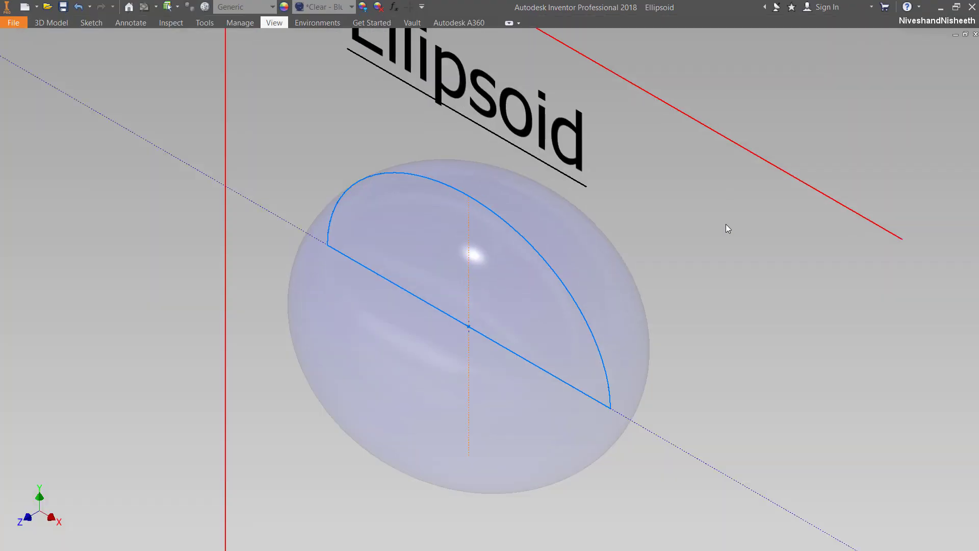
left_click(972, 155)
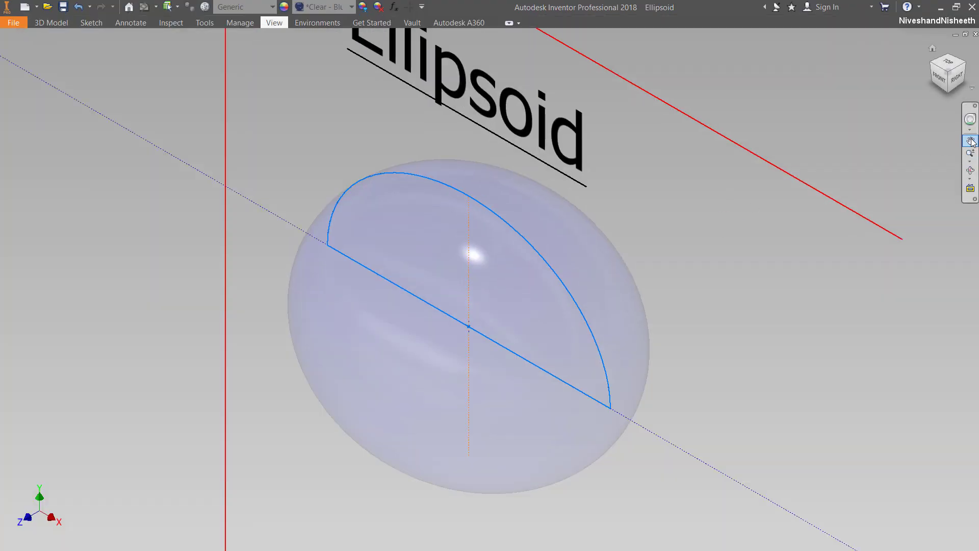
left_click_drag(561, 284, 601, 314)
right_click(601, 315)
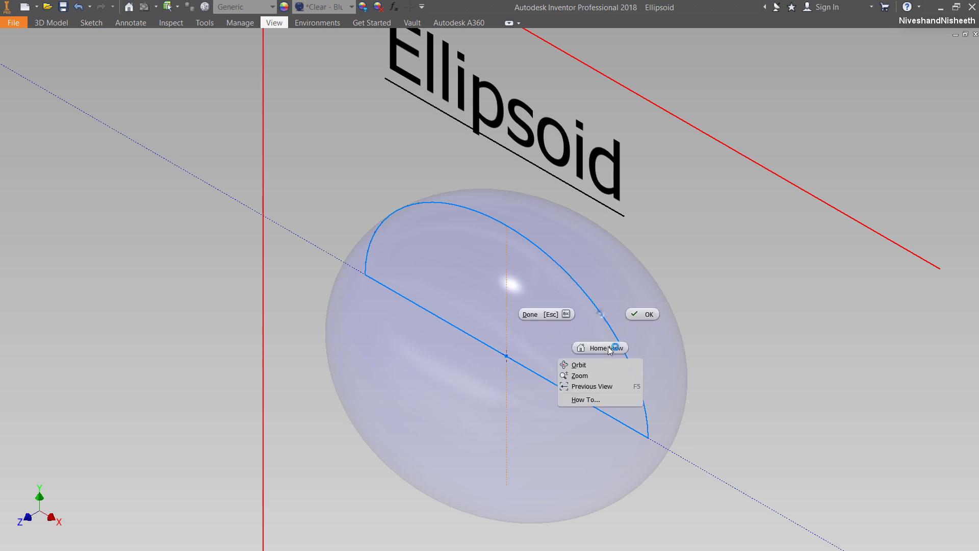
left_click(596, 375)
left_click_drag(599, 374, 637, 384)
right_click(588, 314)
left_click(594, 329)
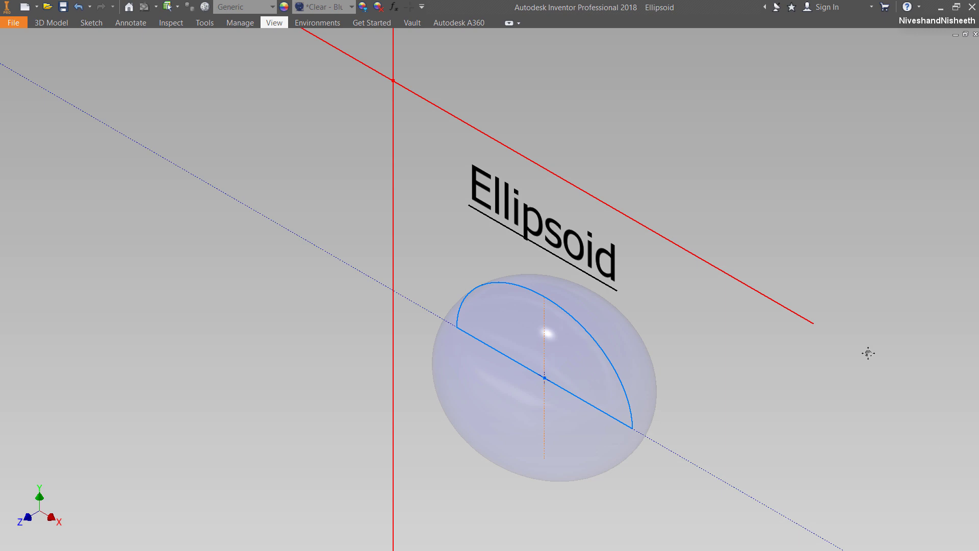
right_click(482, 104)
left_click(508, 102)
Leave the Clean Screen display, return to the 3D modelling tools and centre the ellipsoid in the view
left_click(282, 23)
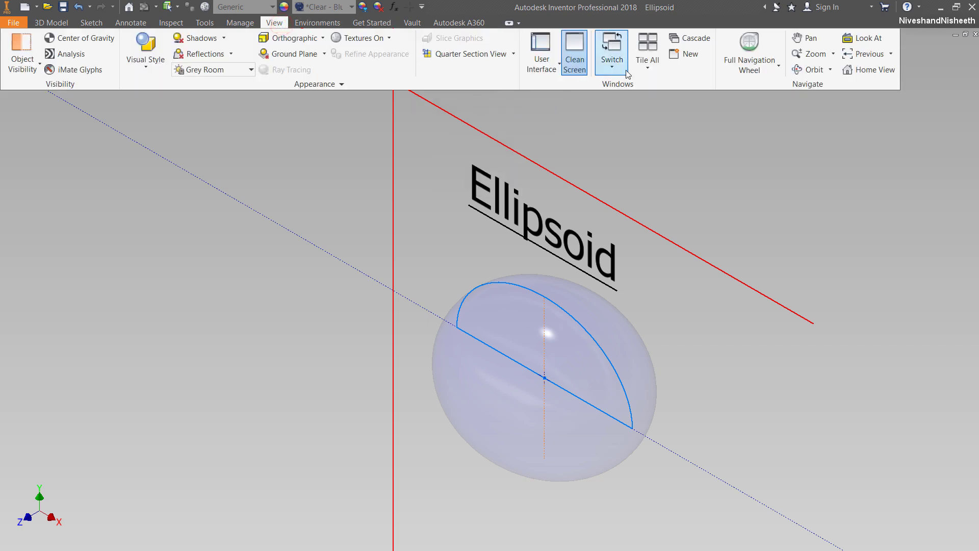
left_click(575, 51)
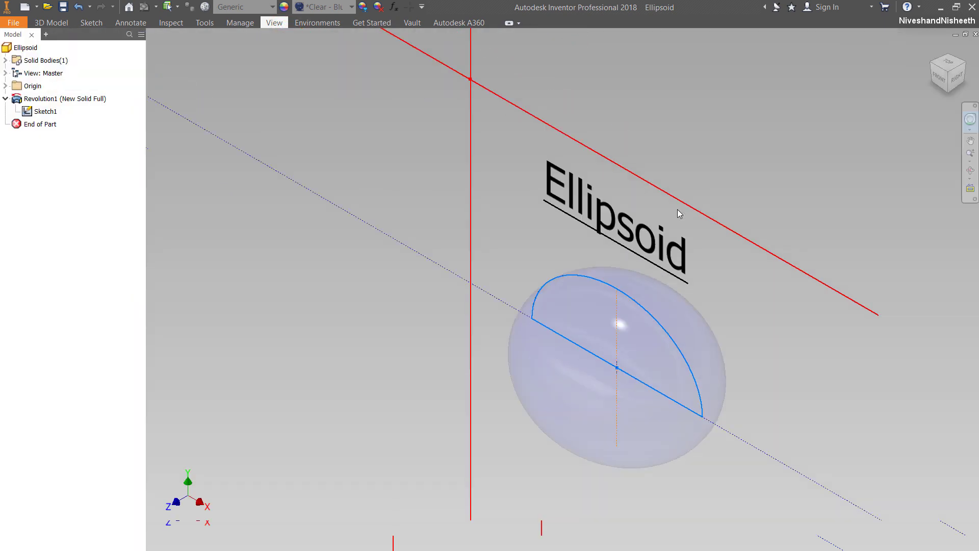
left_click(51, 22)
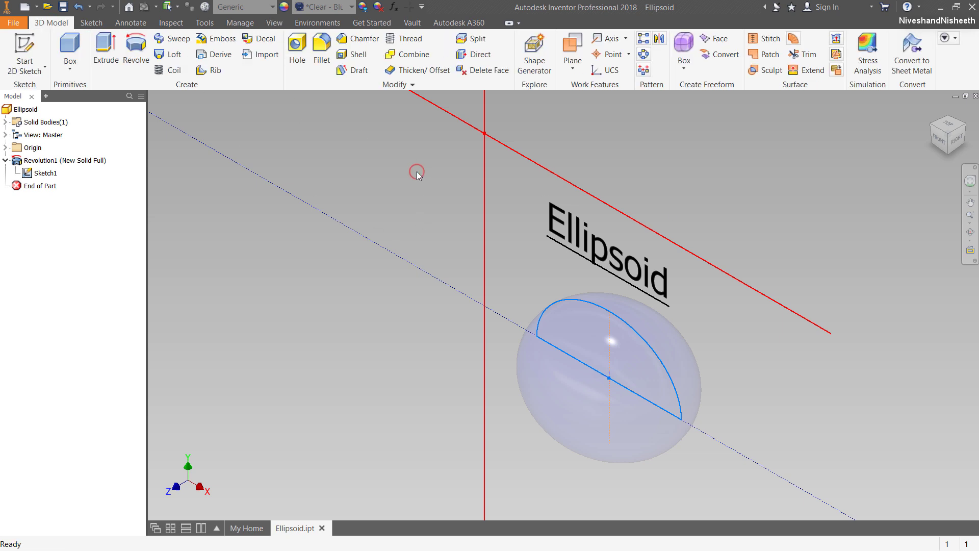
left_click(969, 199)
left_click_drag(623, 276, 575, 305)
key("Escape")
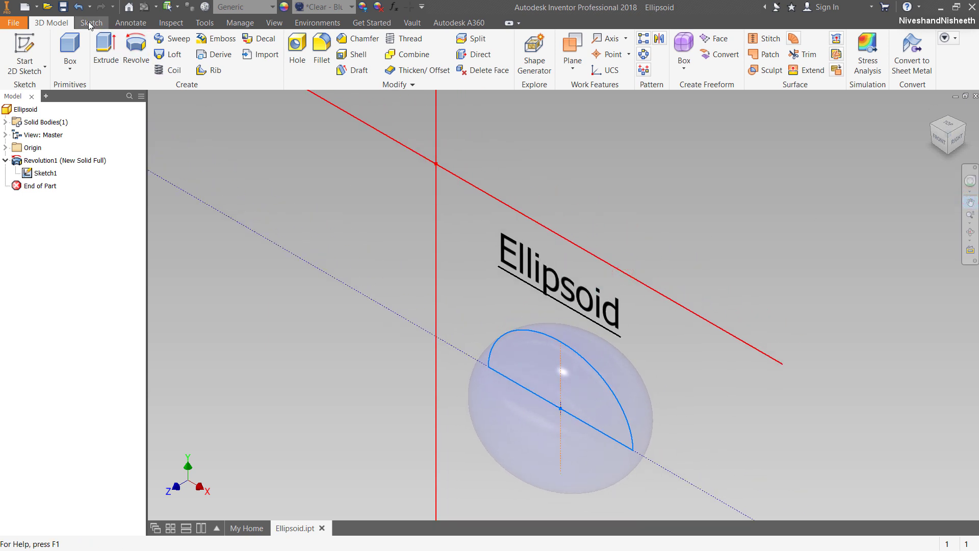